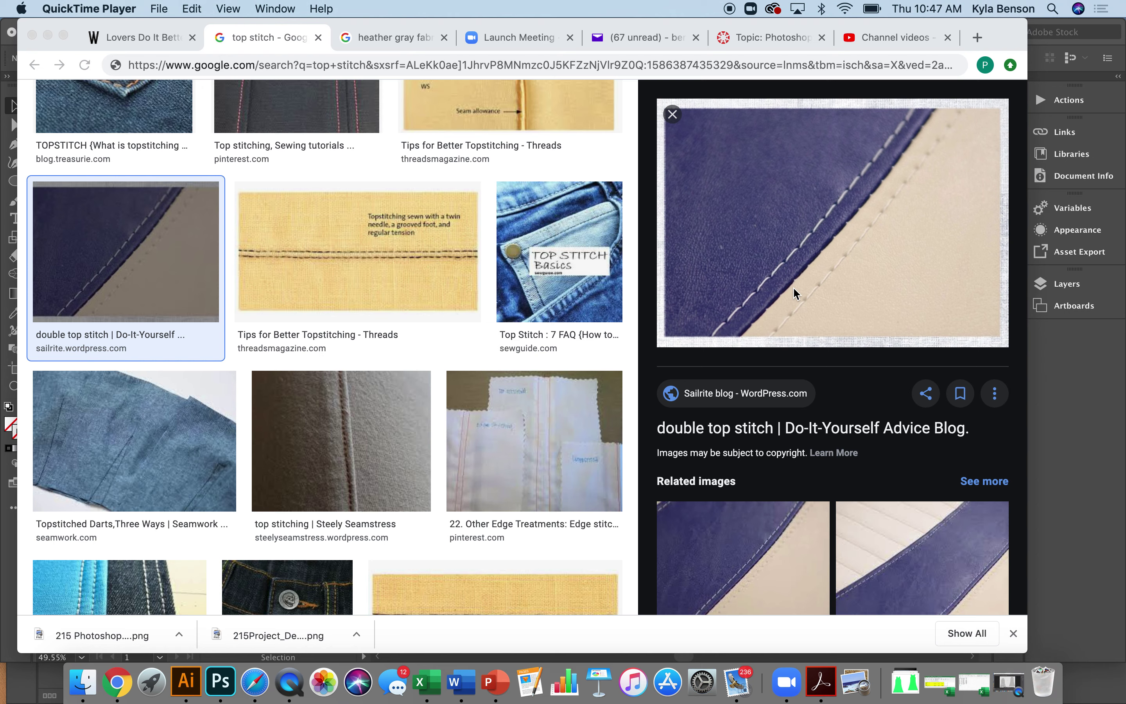
- Capture the white top stitching on the dark blue leather from the preview image and paste it into the tank top document in Photoshop
key(super+shift+4)
click(703, 241)
drag(703, 241, 809, 335)
click(220, 682)
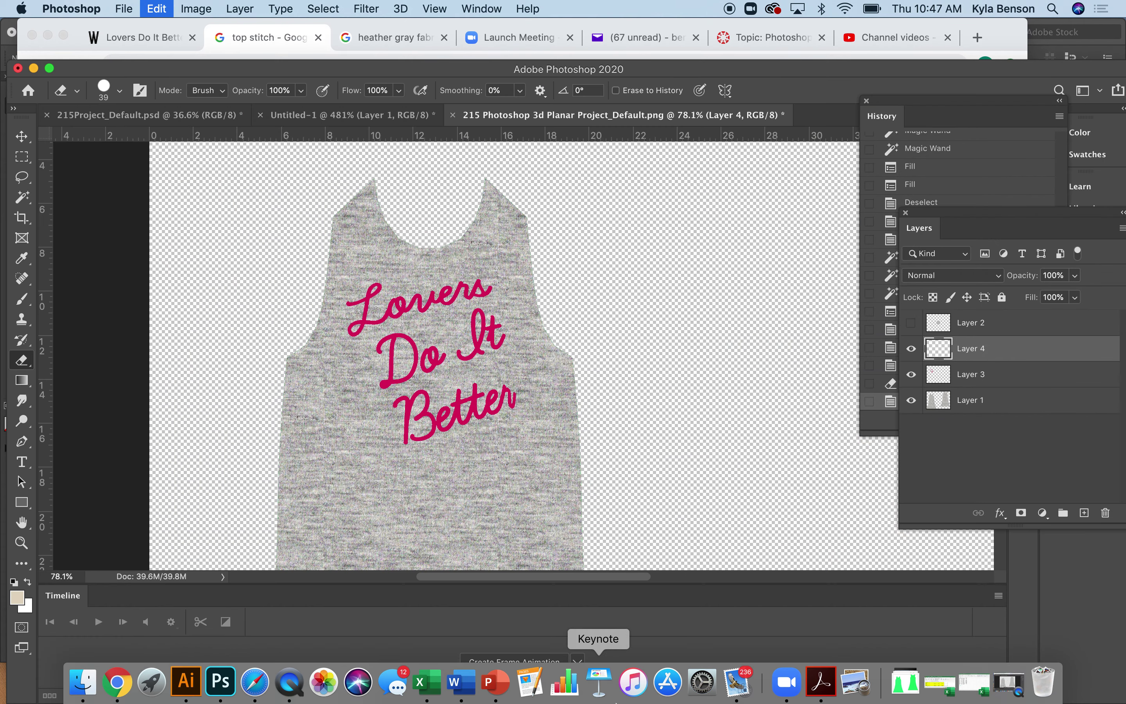
key(super+v)
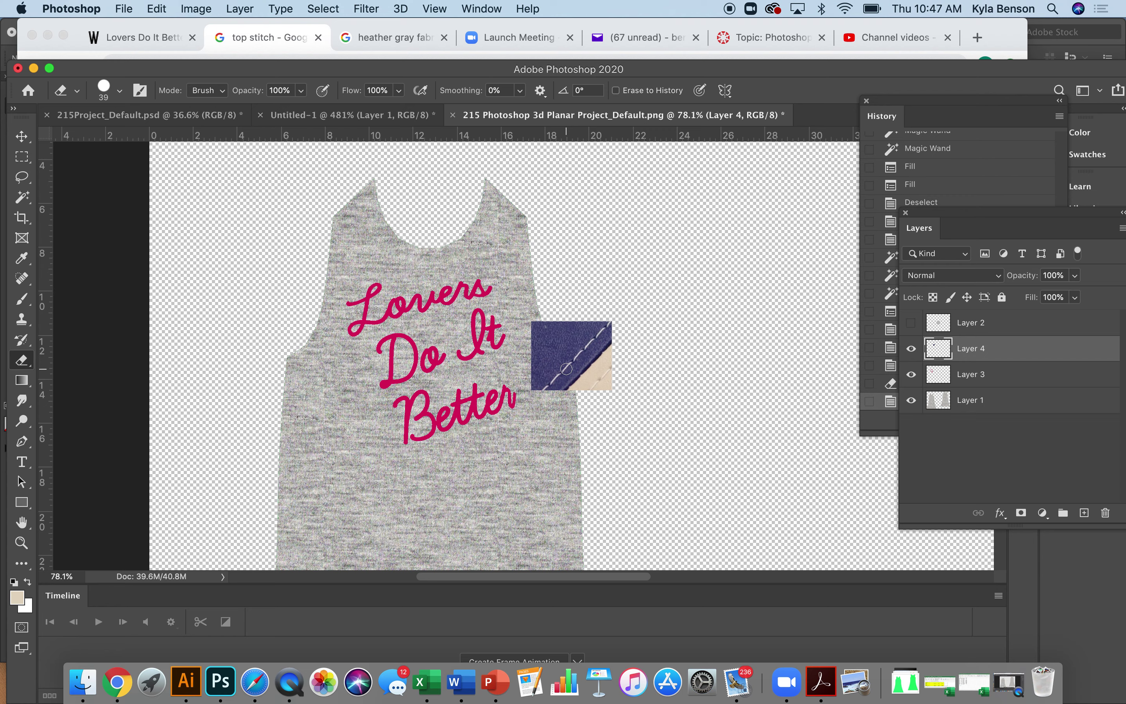
- Rotate the pasted stitch swatch about 45.5 degrees so that its stitch line runs horizontally
key(super+t)
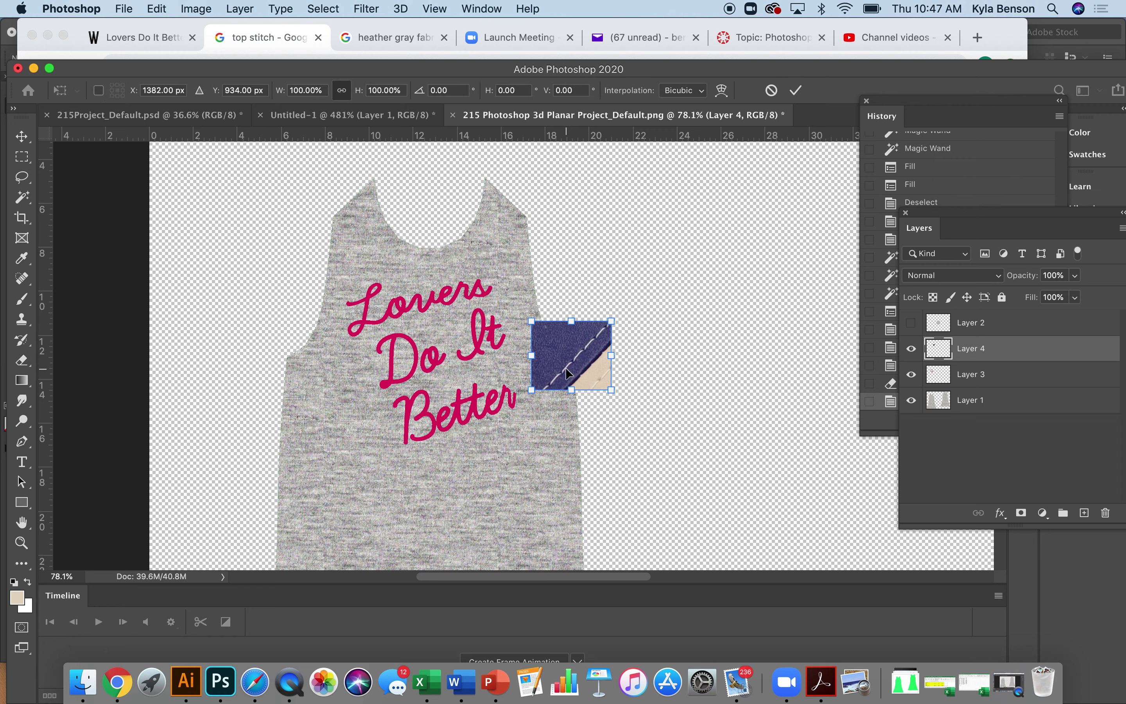
drag(619, 306, 641, 353)
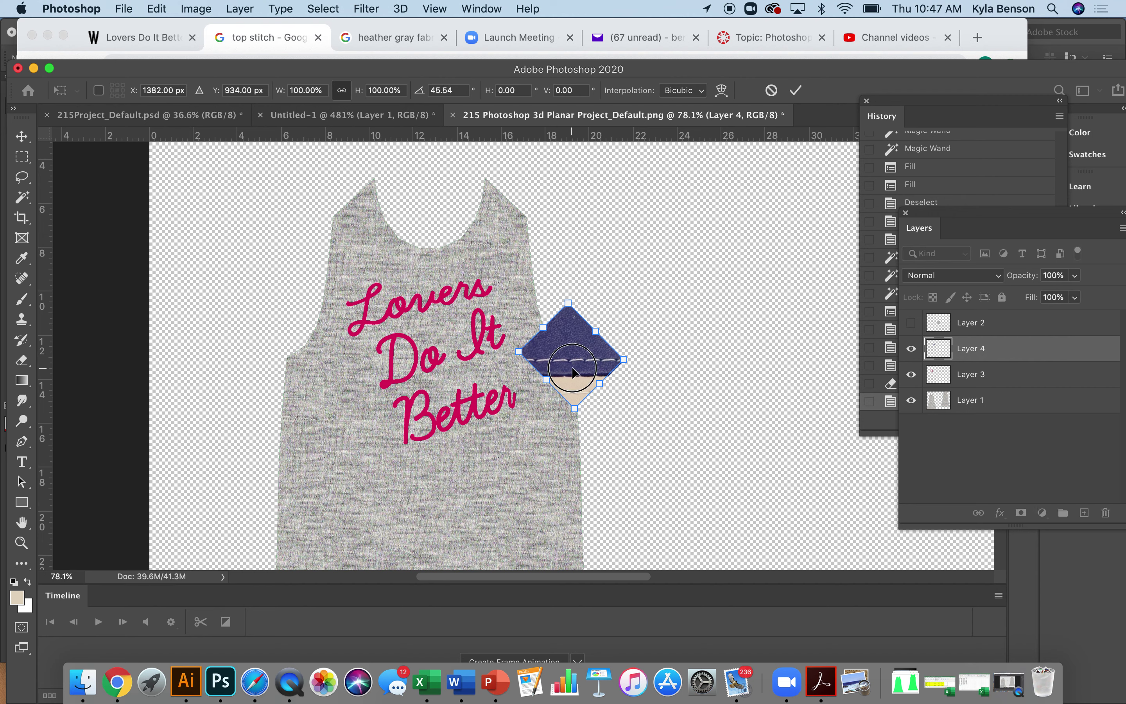
key(Return)
key(e)
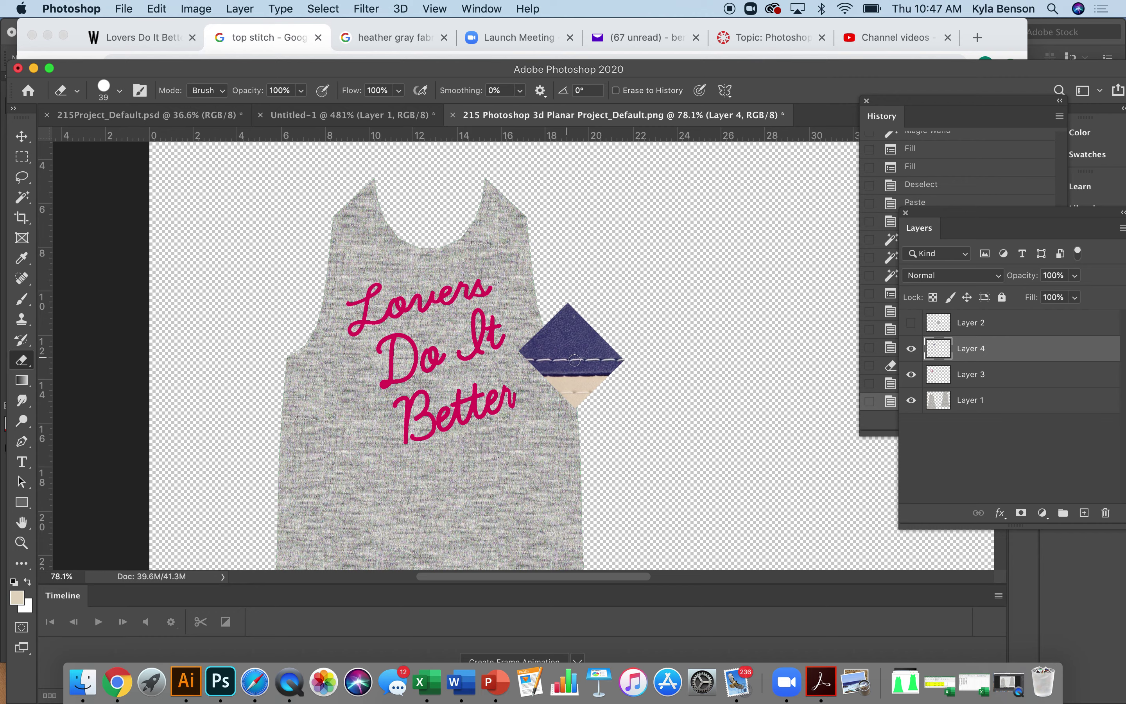
- Set the Magic Wand tolerance to 55 for selecting the swatch's dark blue leather
key(z)
mouse_move(526, 338)
mouse_down()
mouse_move(646, 419)
mouse_move(631, 416)
mouse_up()
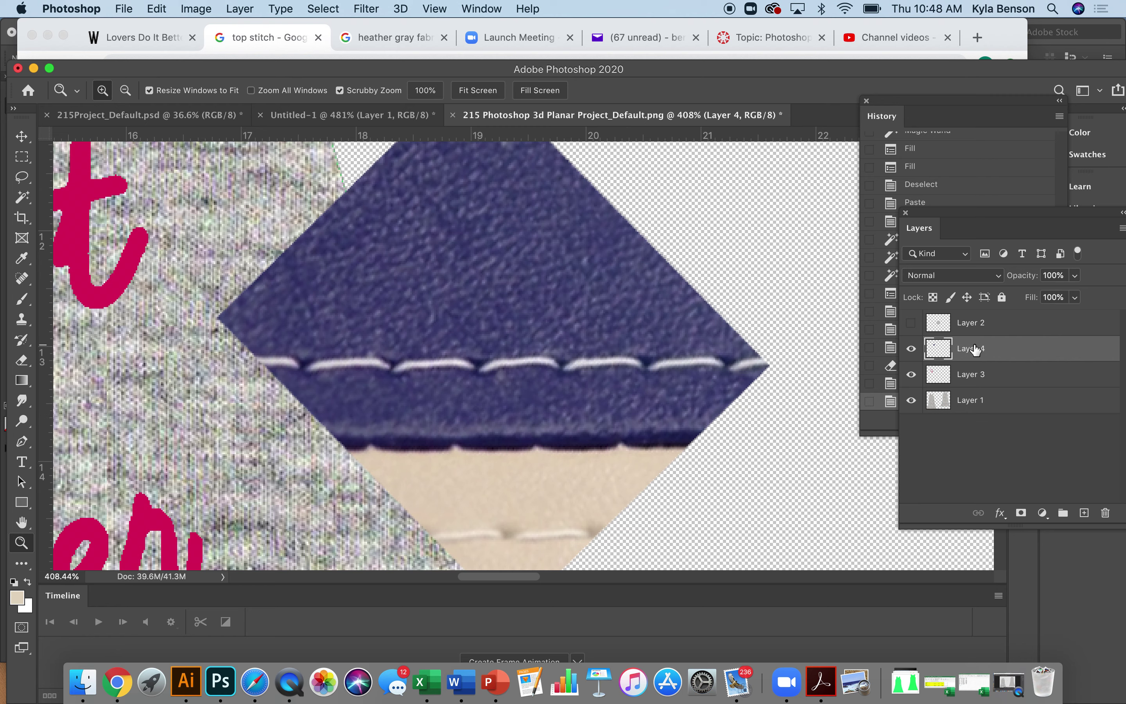
key(e)
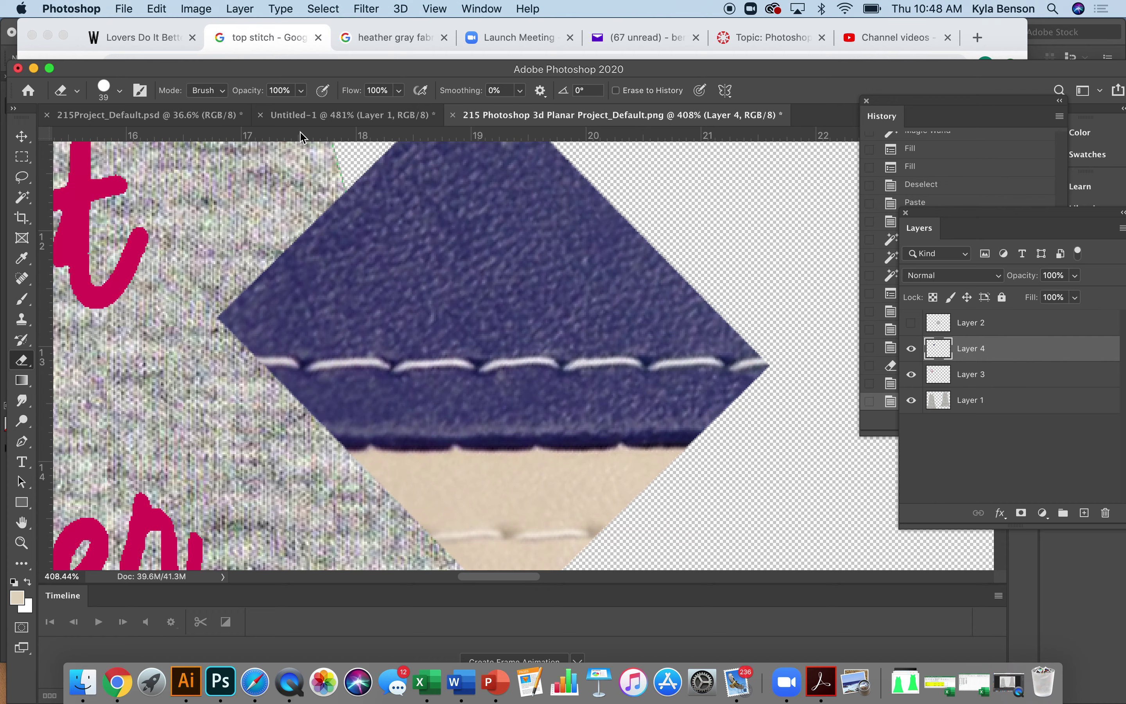
click(23, 206)
click(425, 255)
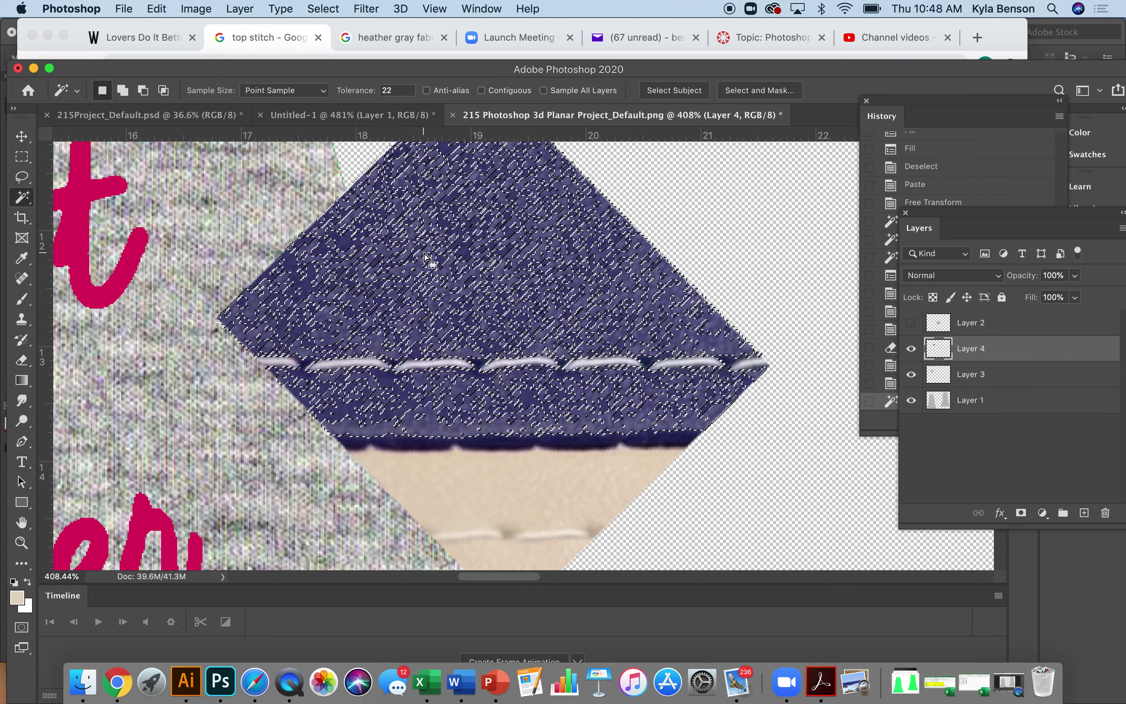
click(393, 90)
double_click(395, 90)
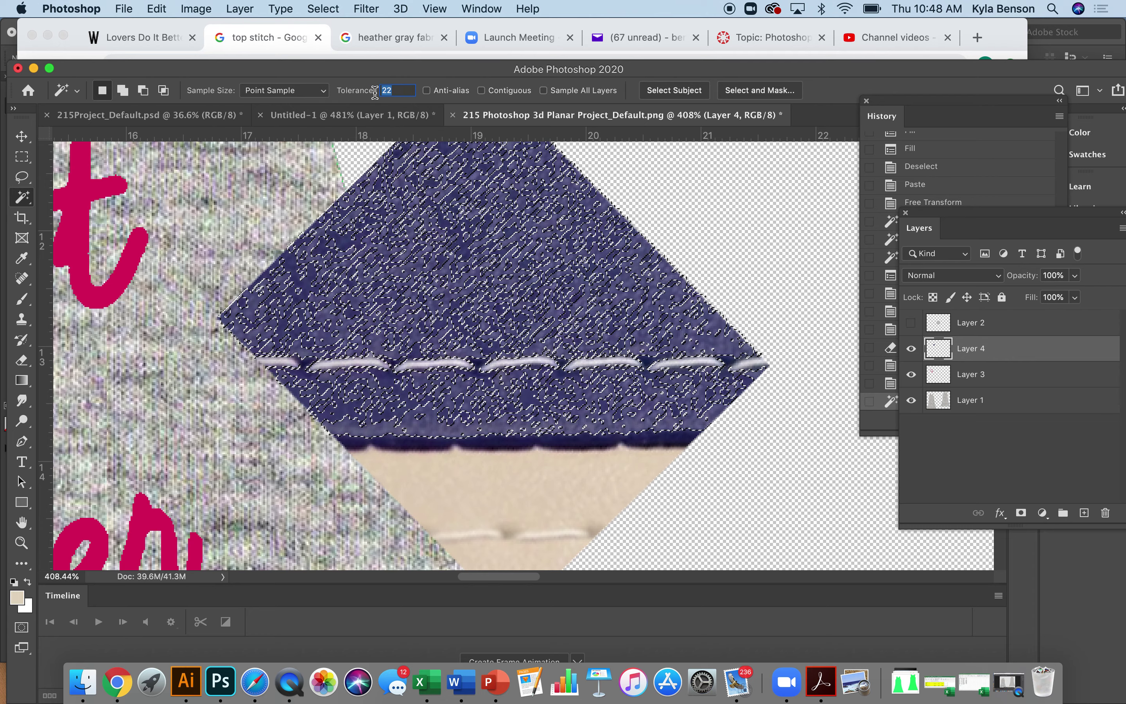
text(55)
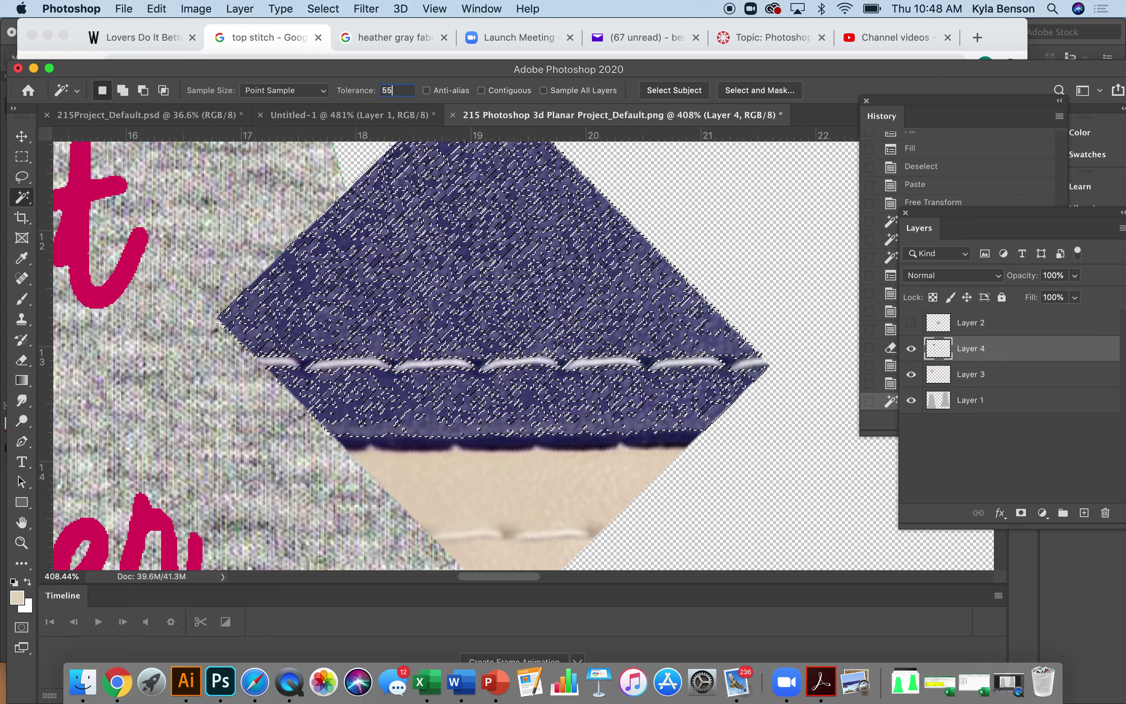
- Select all the dark blue leather around the stitches, including the shadows, delete it, and clear the selection
click(491, 269)
click(503, 305)
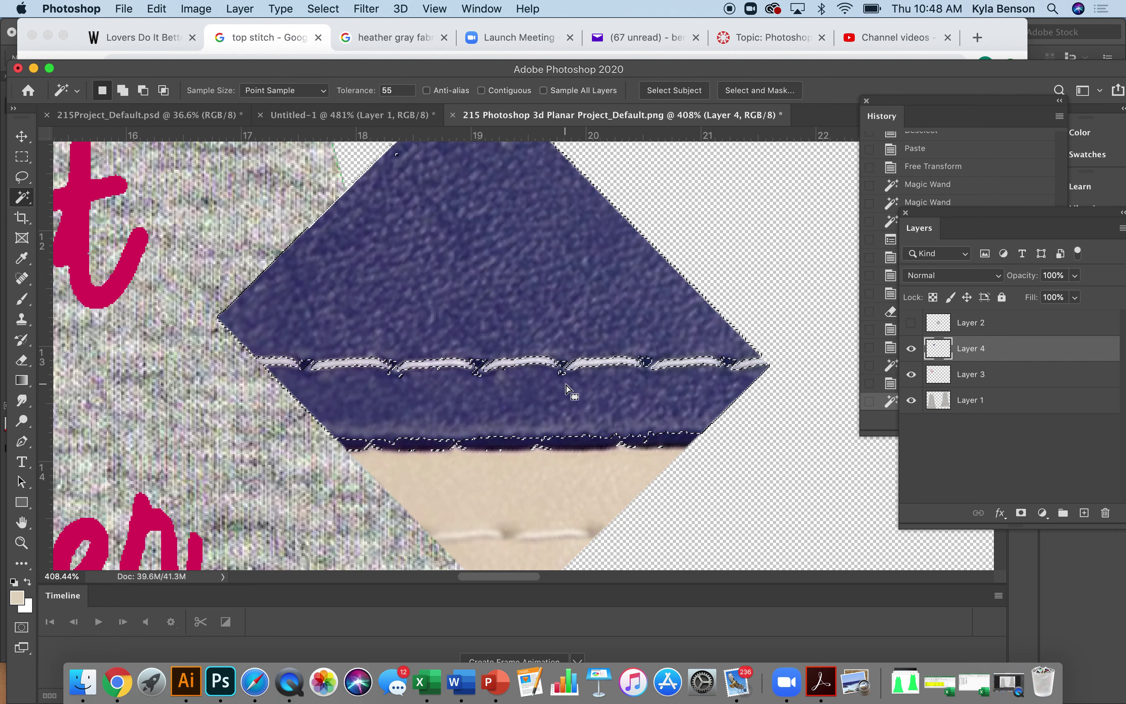
key(shift)
shift+click(481, 367)
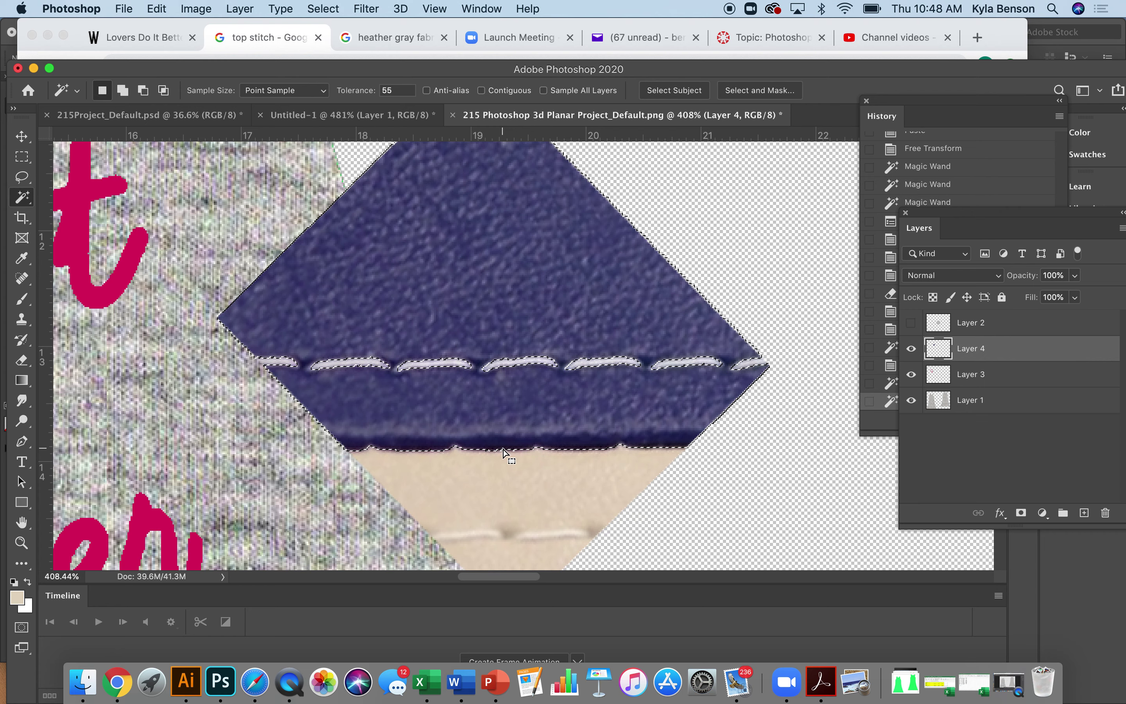
key(Delete)
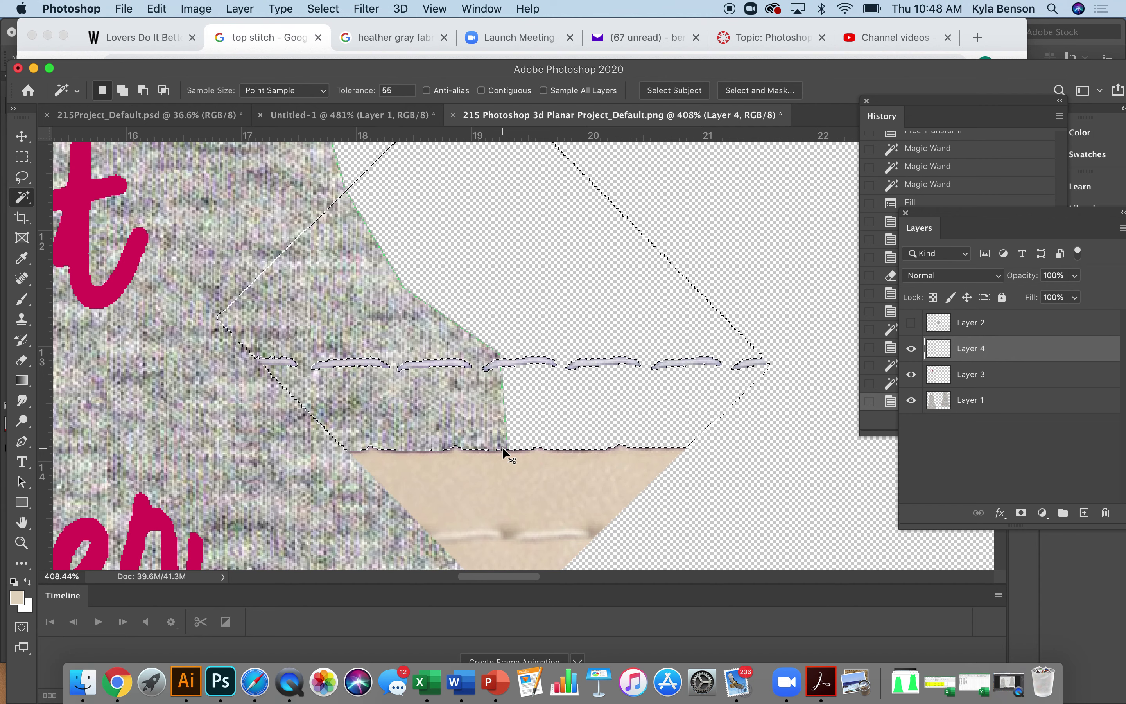
key(super+d)
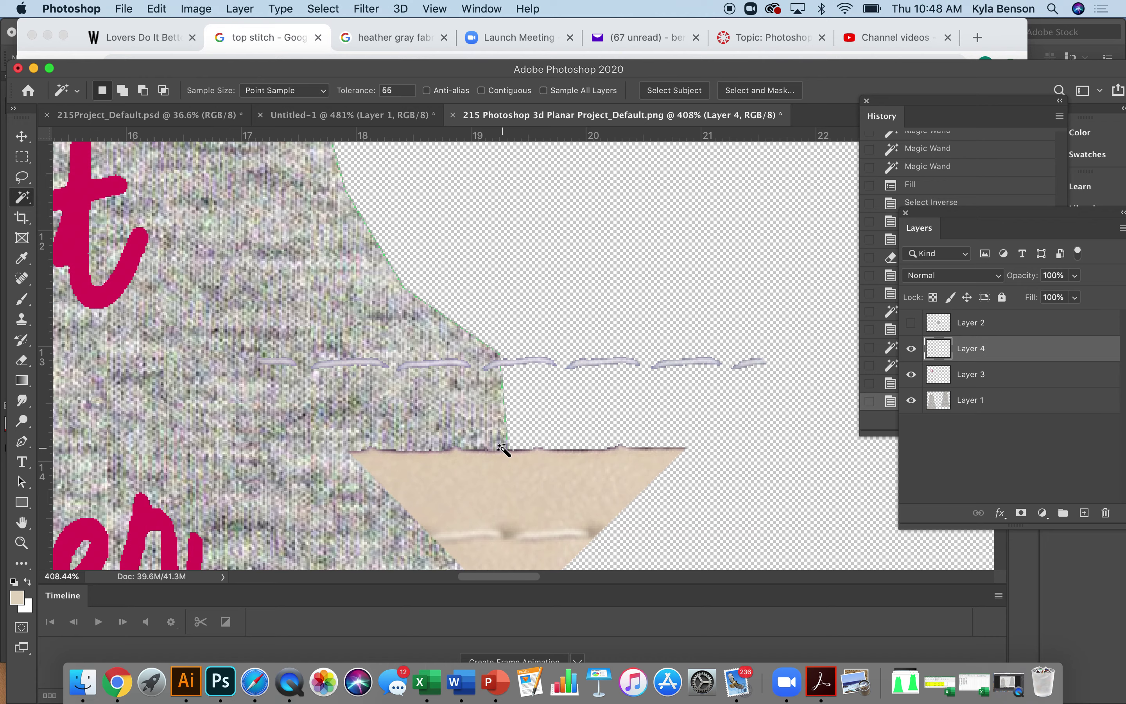
- Delete the leftover beige triangle below the stitch row using a rectangular selection, and deselect
key(super+minus)
key(super+minus)
key(super+minus)
key(super+minus)
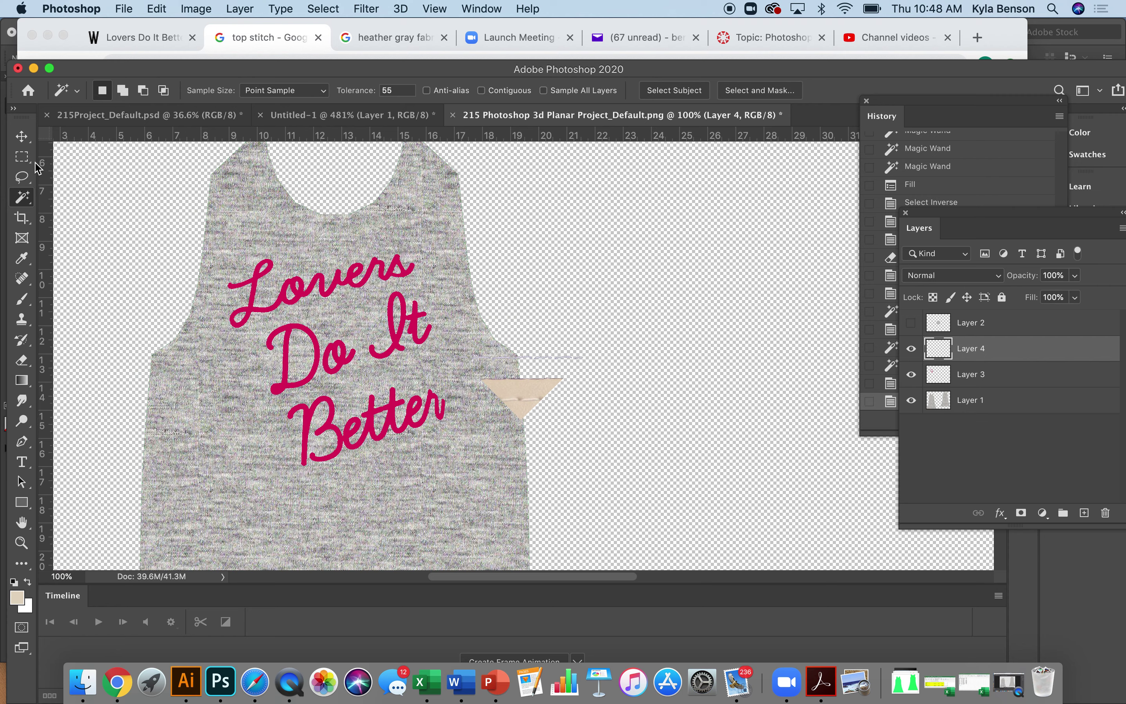
click(22, 157)
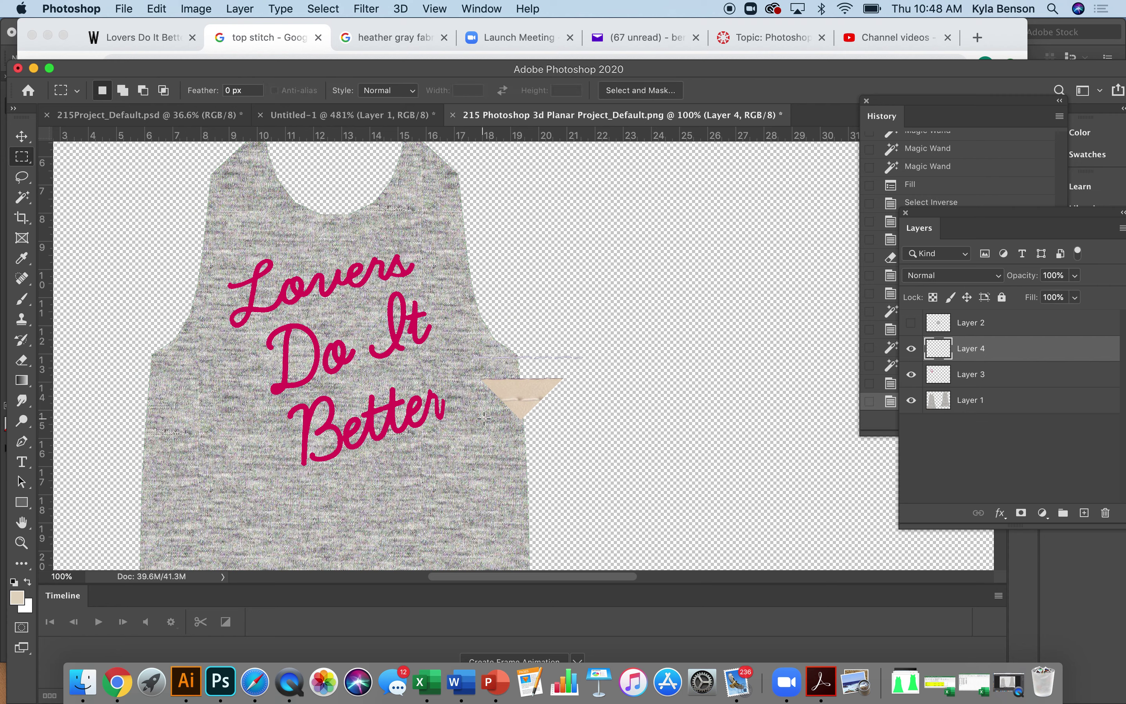
drag(473, 371, 596, 457)
key(Delete)
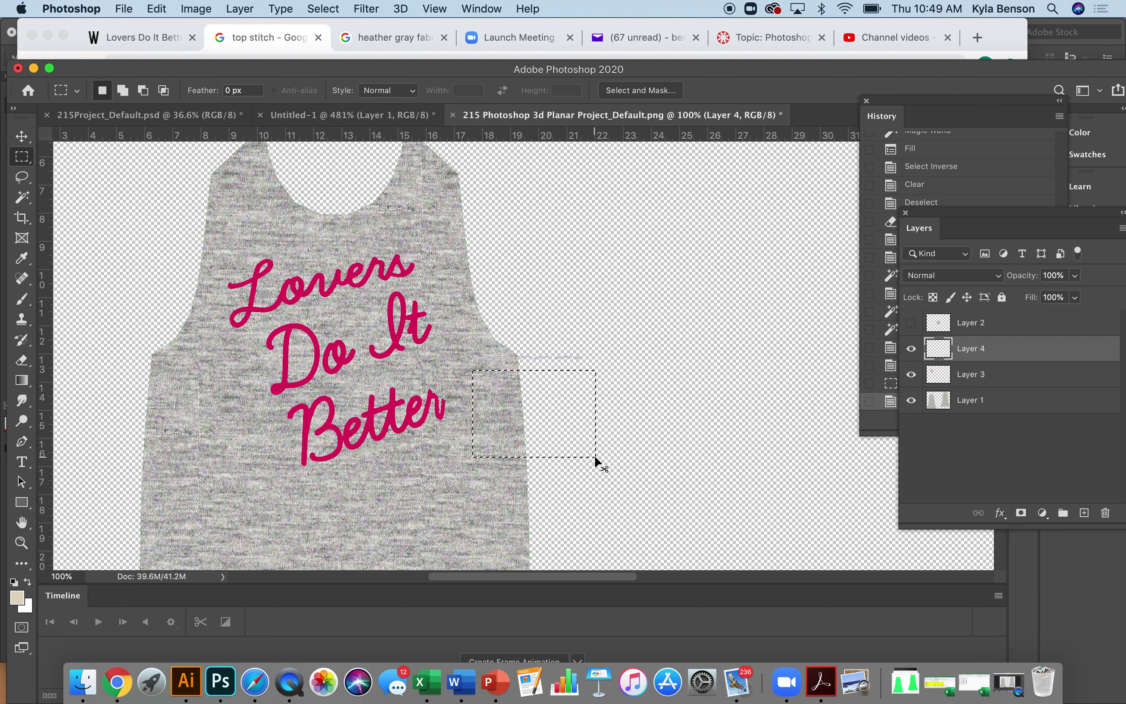
key(super+d)
key(super+d)
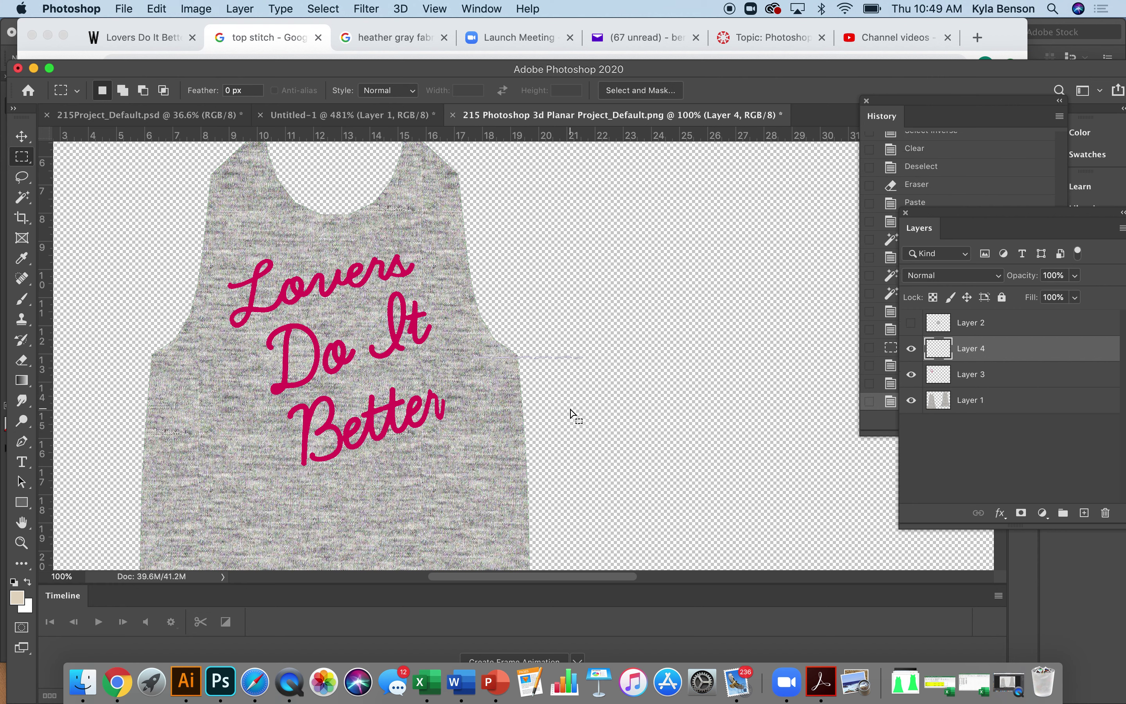
- Clear any stray pixels directly above the stitch row with a rectangular selection, and deselect
key(z)
drag(465, 335, 521, 377)
key(m)
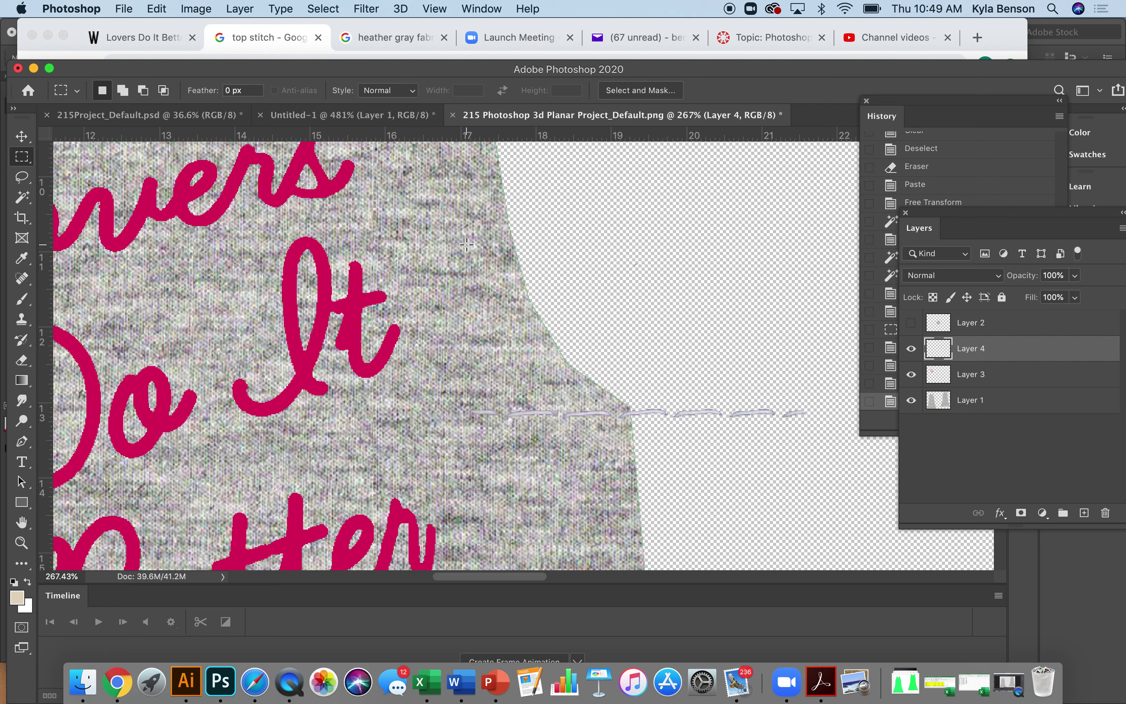
drag(461, 190, 817, 404)
key(Delete)
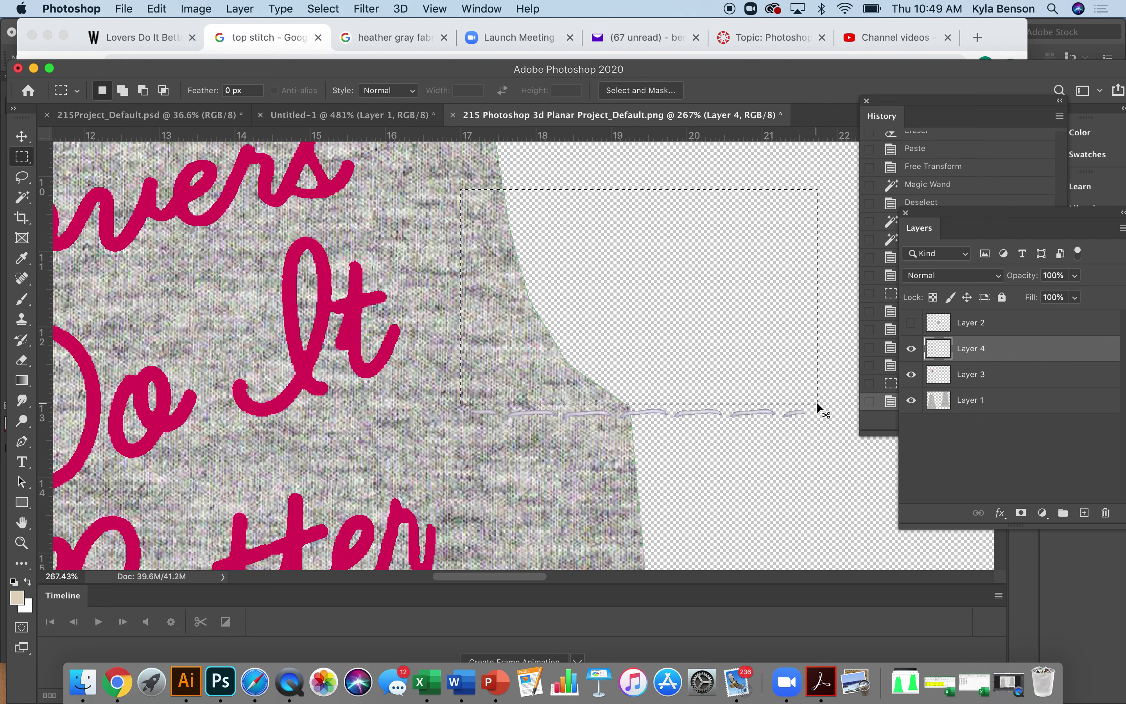
key(super+d)
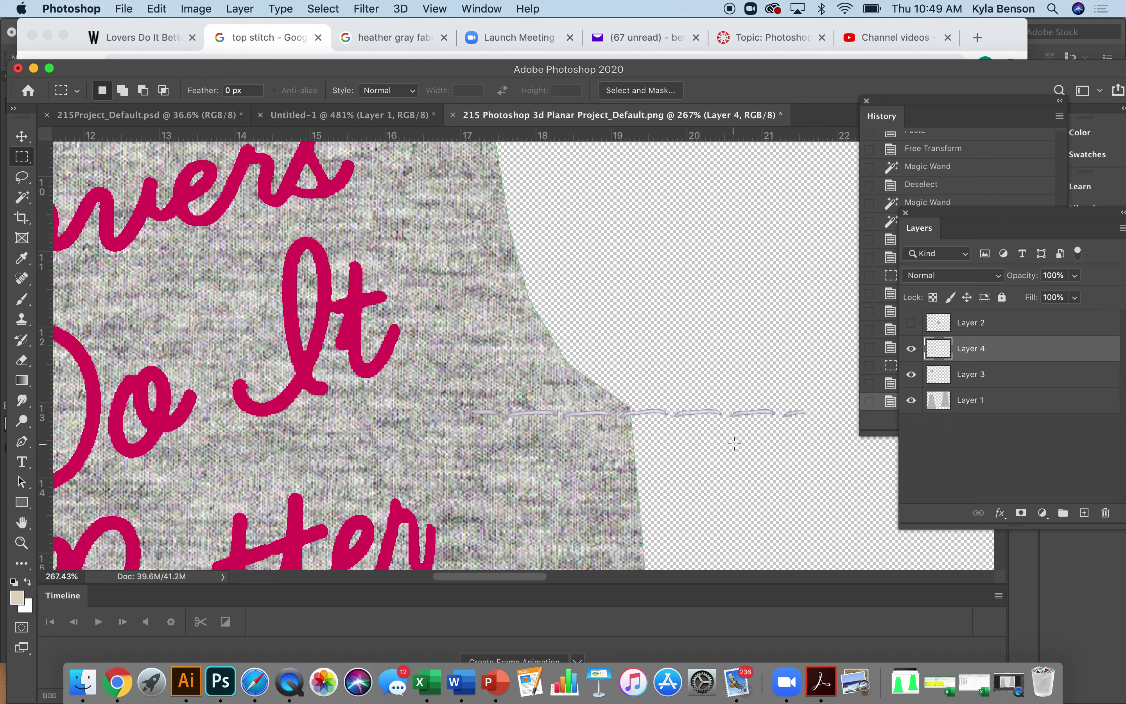
- Erase the incomplete stitches at both ends of the row, keeping the five whole stitches
key(z)
drag(718, 401, 773, 472)
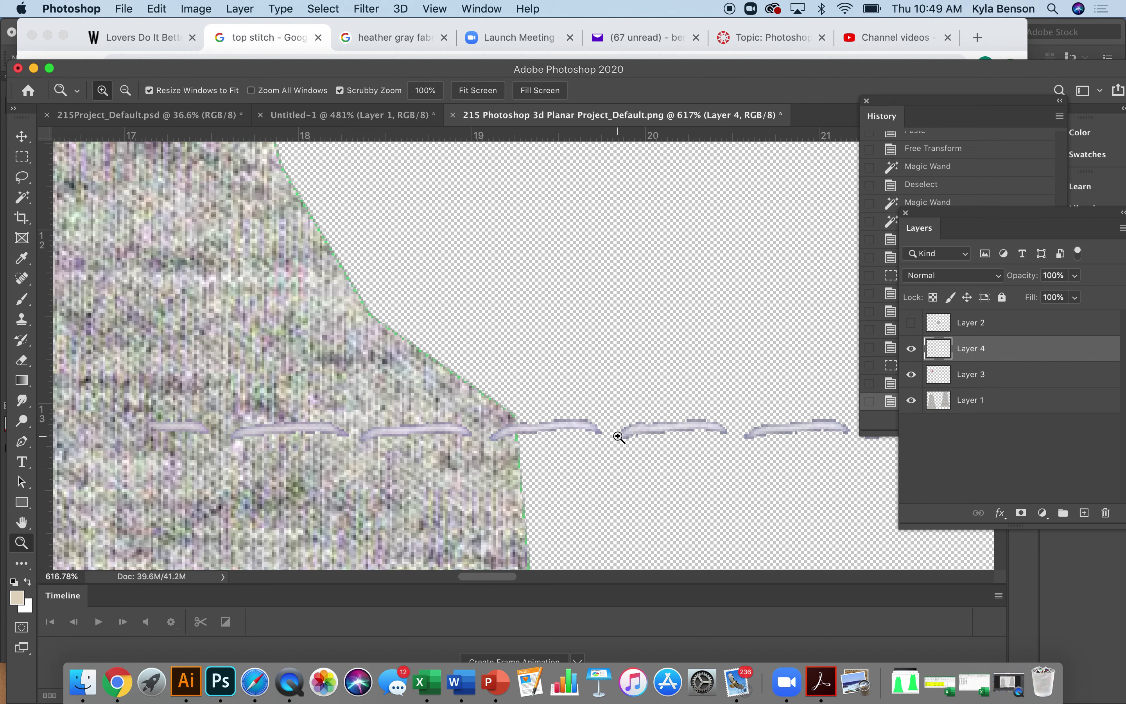
scroll(617, 437, right, 3)
scroll(618, 437, down, 1)
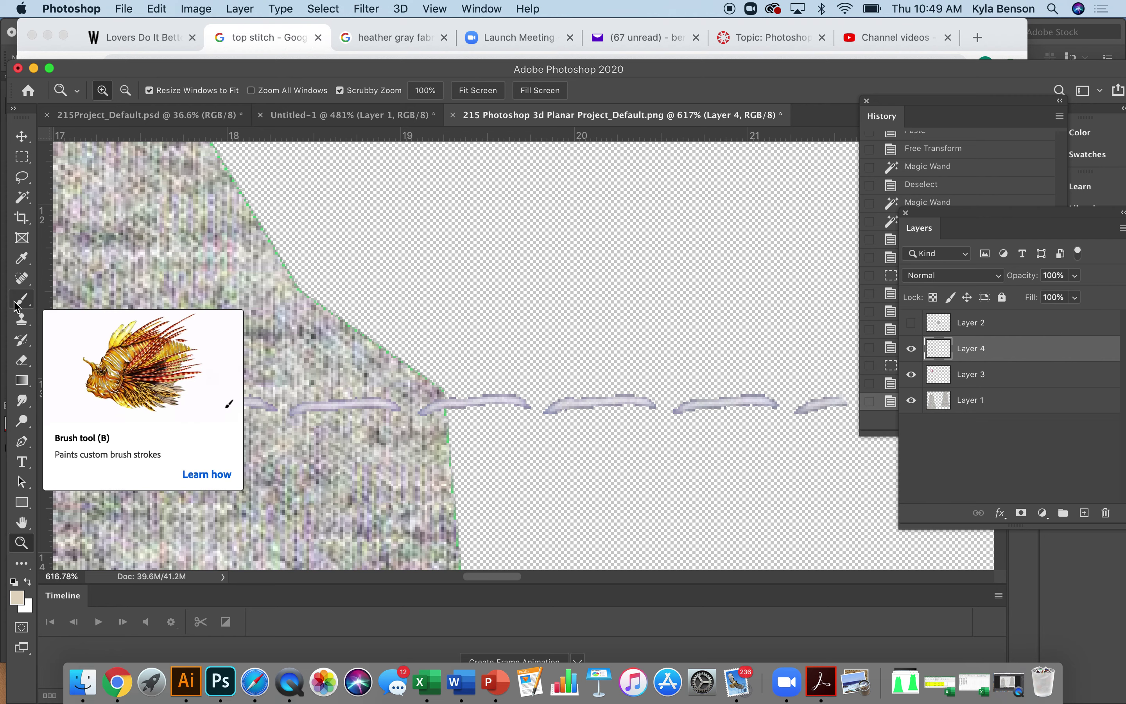
key(e)
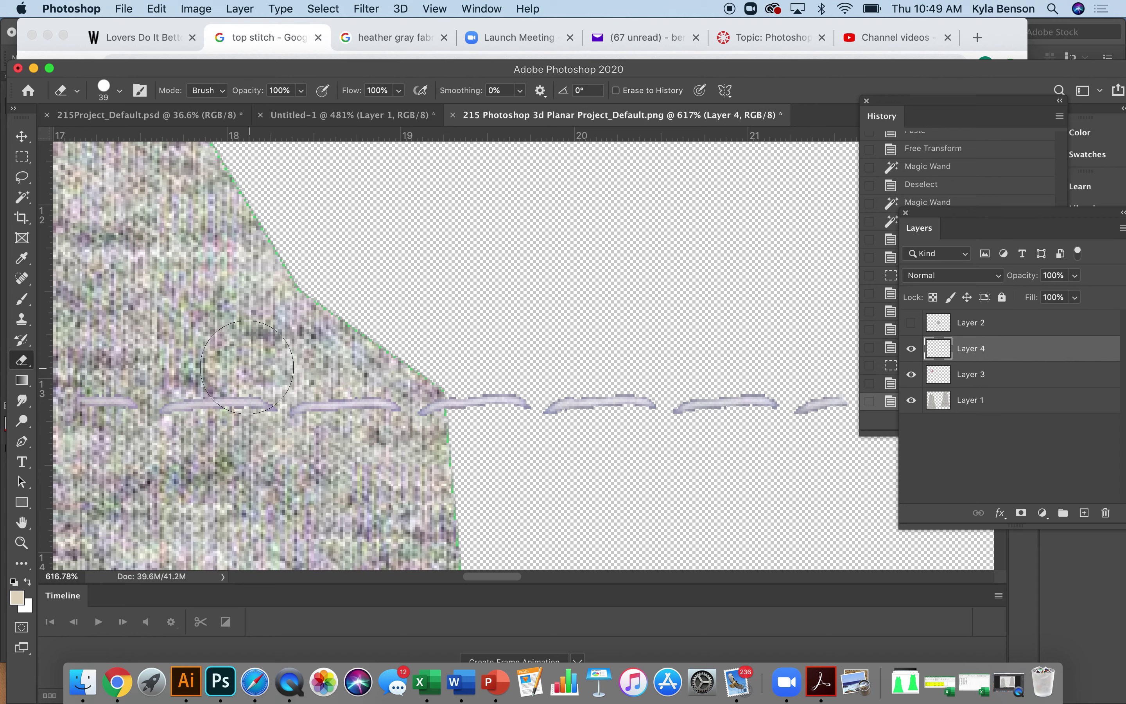
click(119, 392)
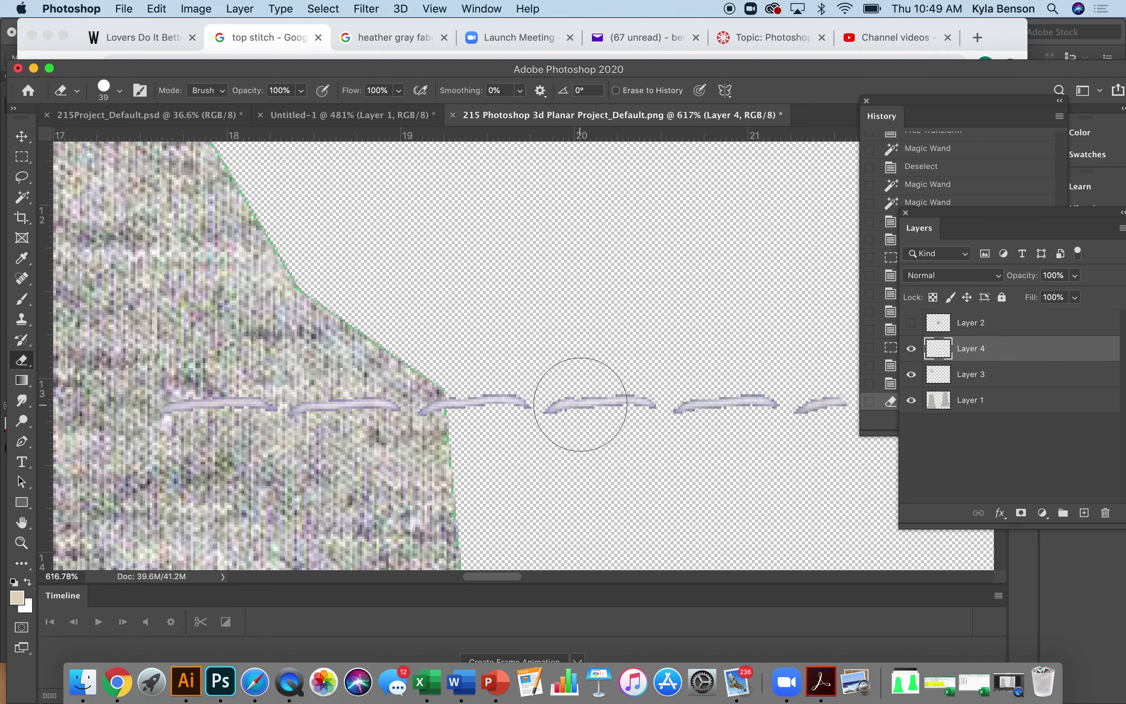
scroll(575, 400, right, 3)
drag(674, 400, 691, 394)
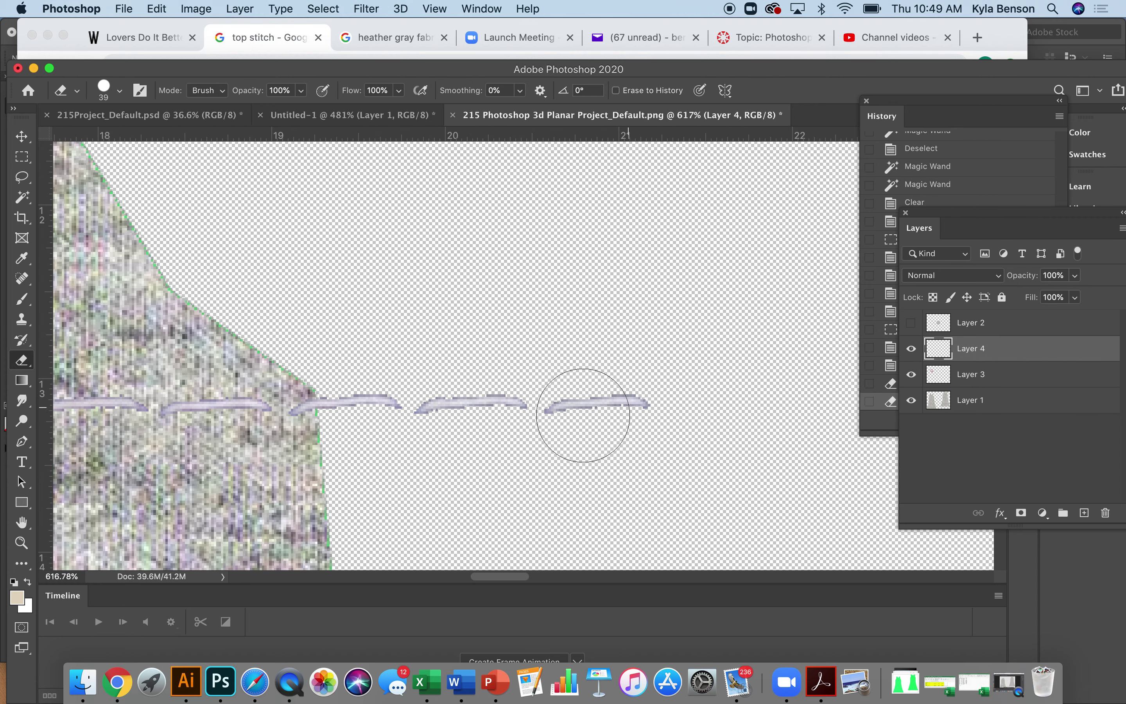
scroll(628, 403, left, 3)
scroll(537, 421, right, 1)
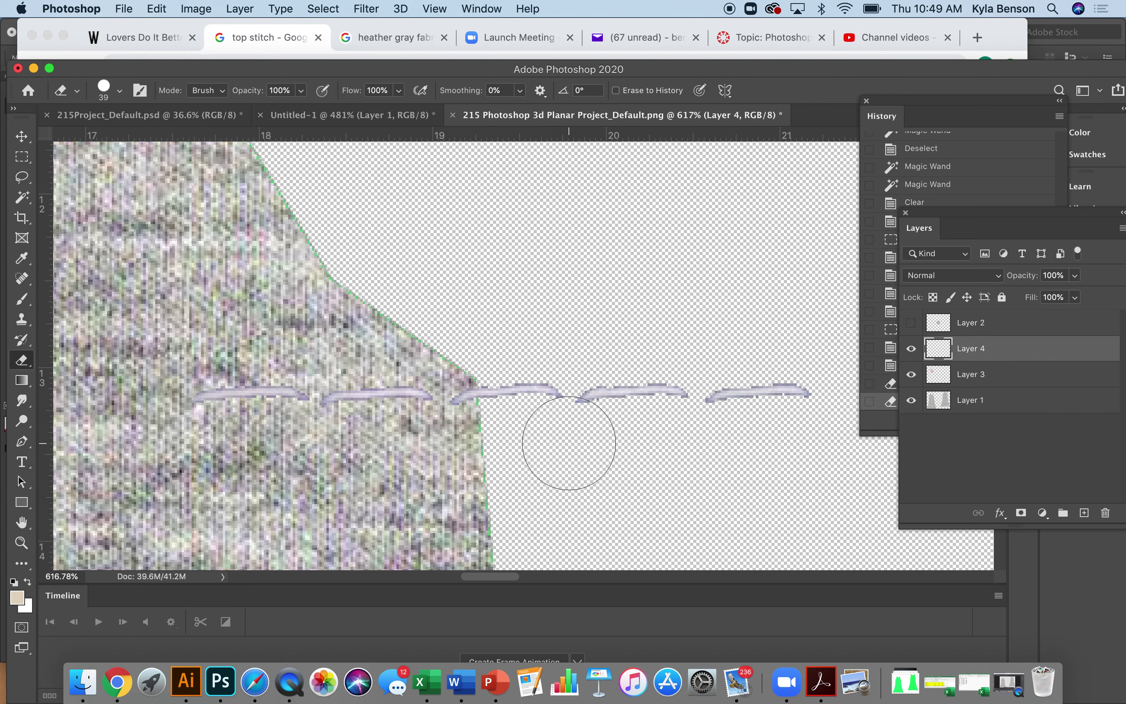
- Place a horizontal ruler guide through the middle of the stitch row
click(433, 9)
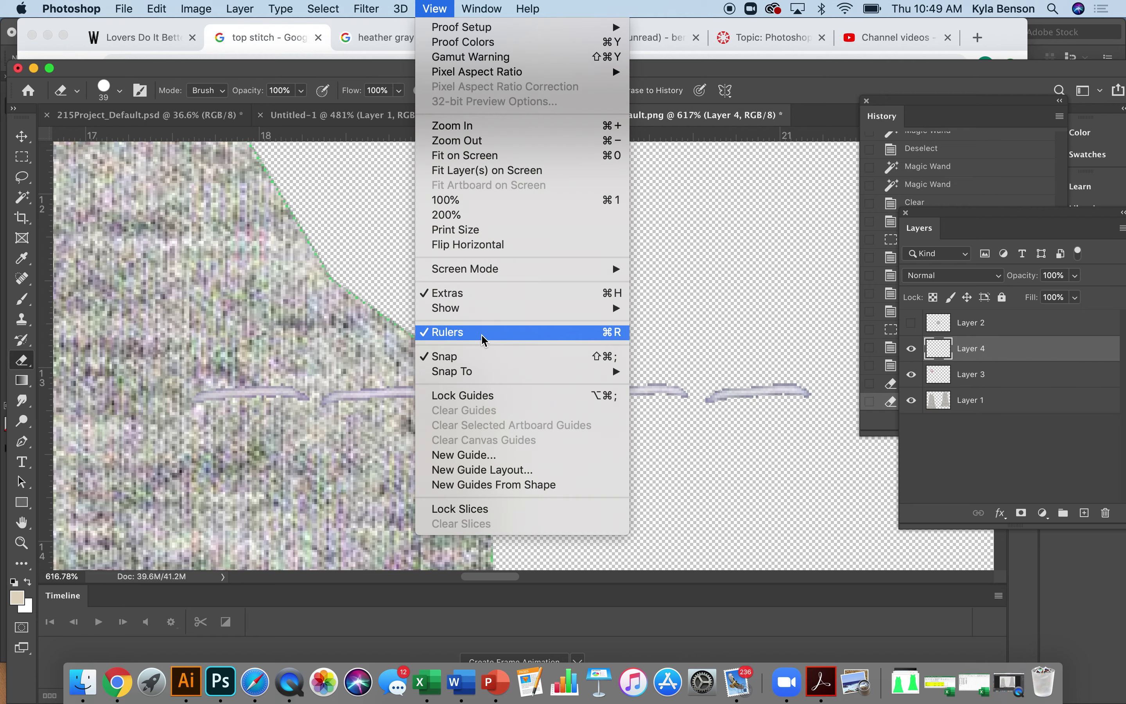
click(431, 5)
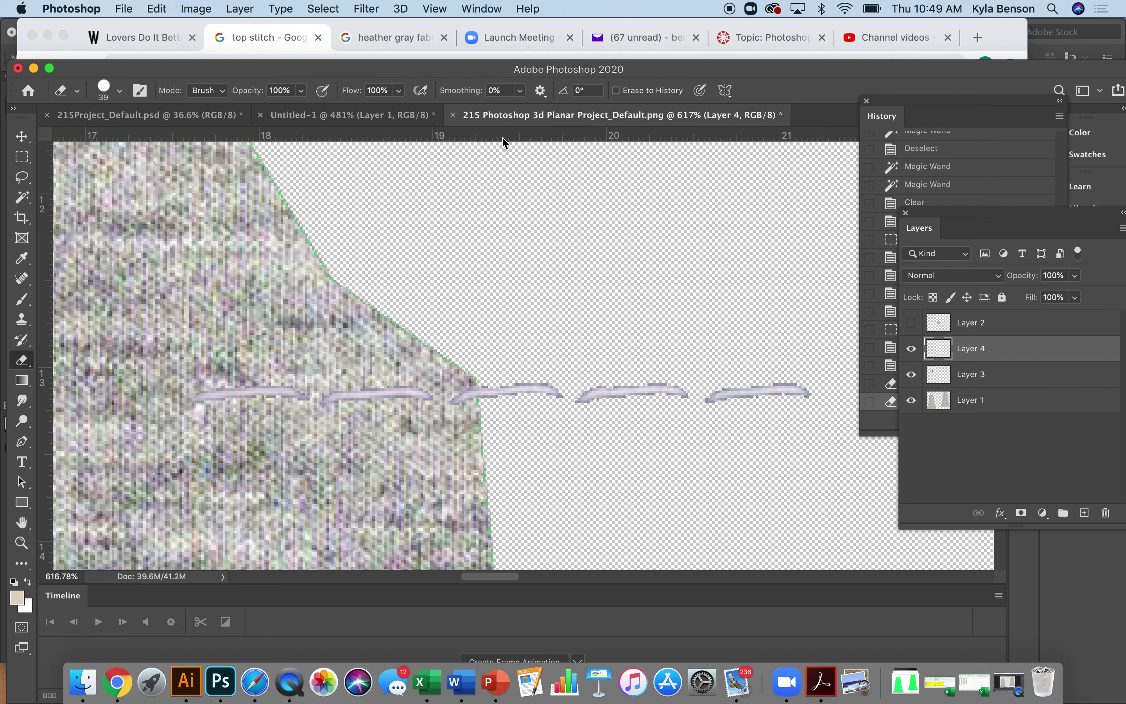
drag(502, 138, 525, 398)
key(v)
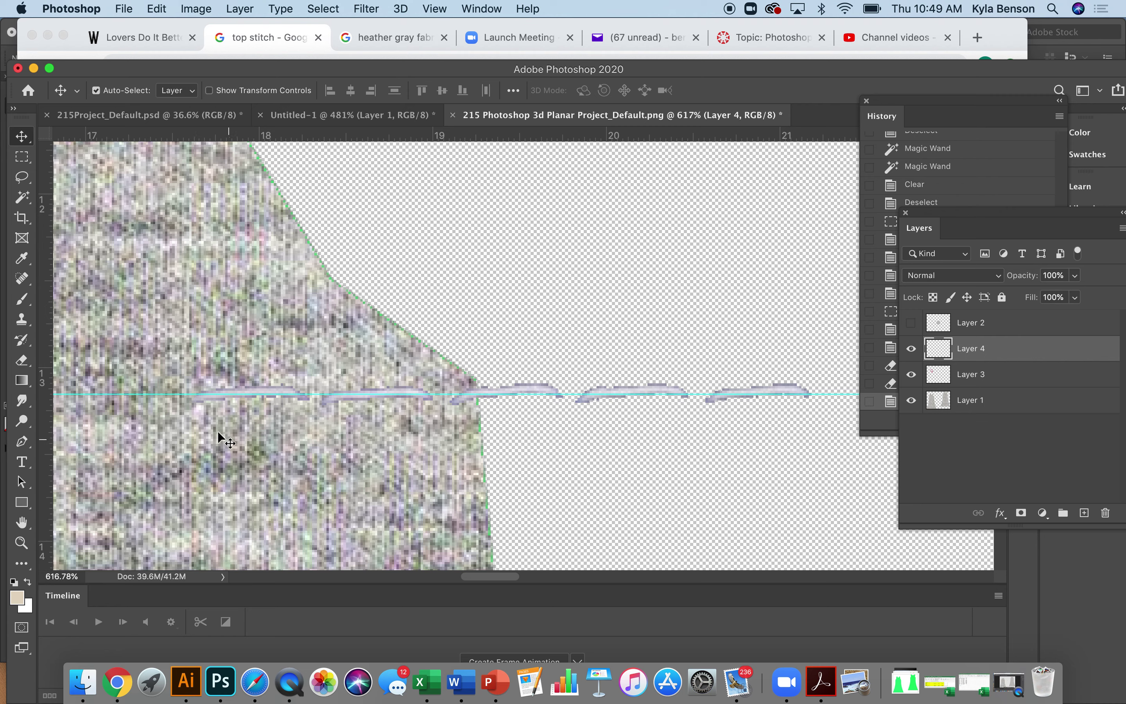
- Rotate the stitch row very slightly with Free Transform to level it against the guide
key(super+t)
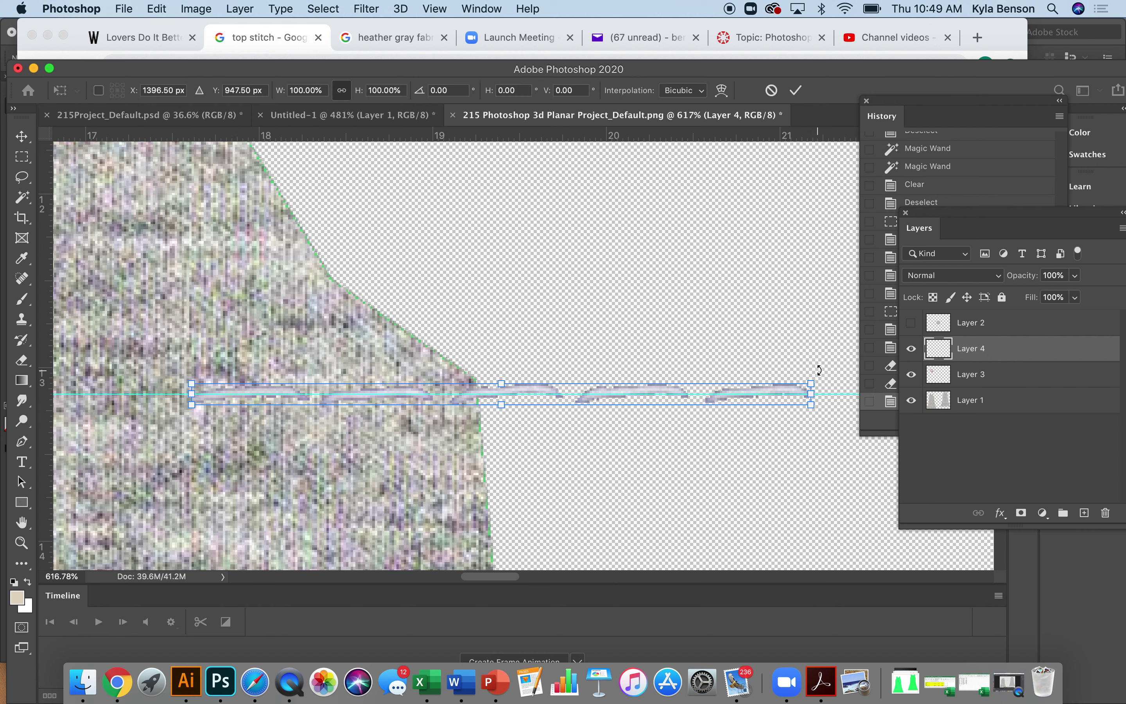
drag(819, 370, 819, 371)
key(Return)
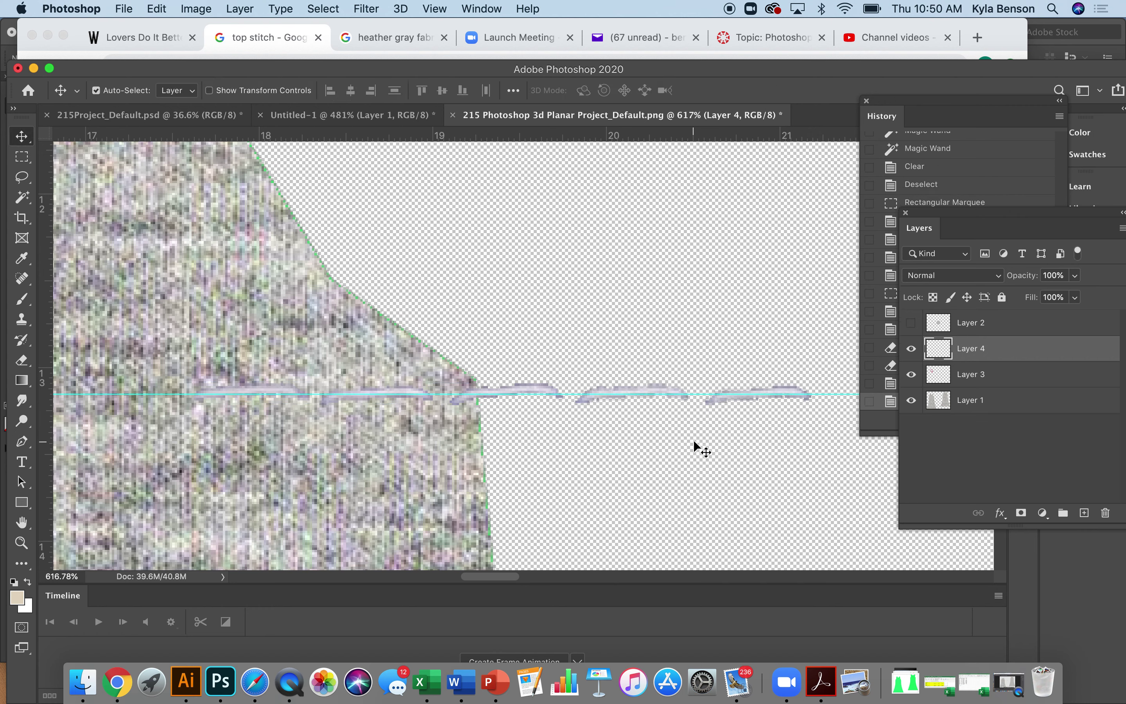
- Move the horizontal guide up, clear of the stitch row, and switch to the Magic Wand tool
drag(656, 396, 654, 349)
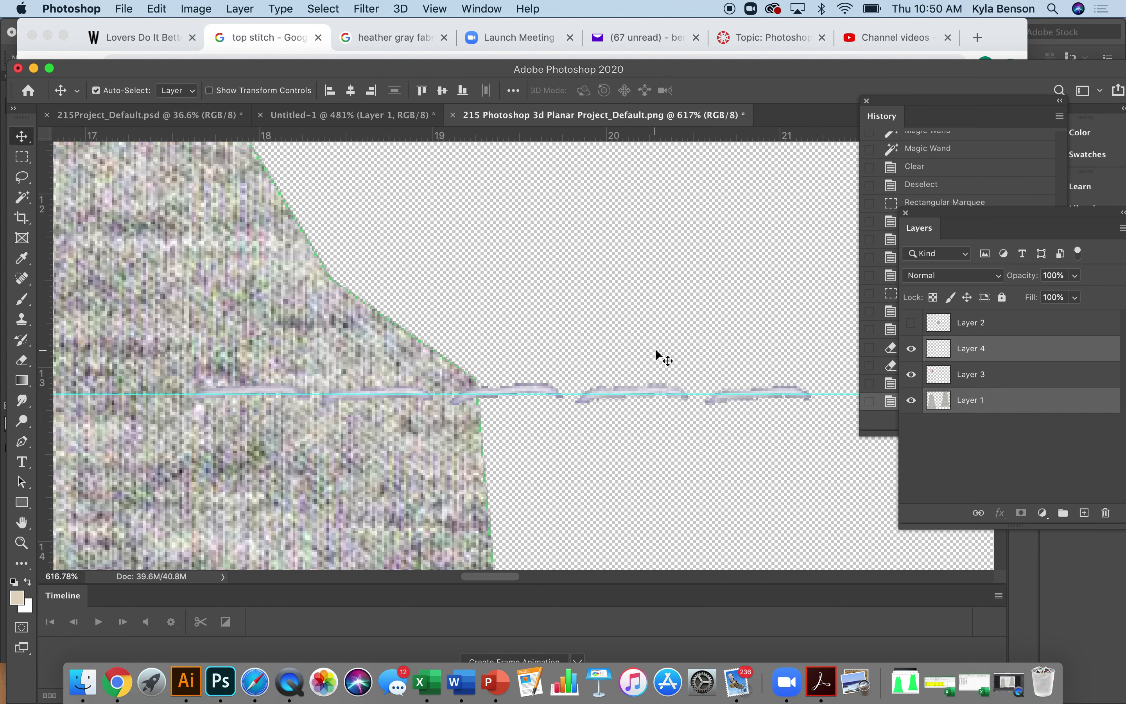
drag(823, 394, 772, 251)
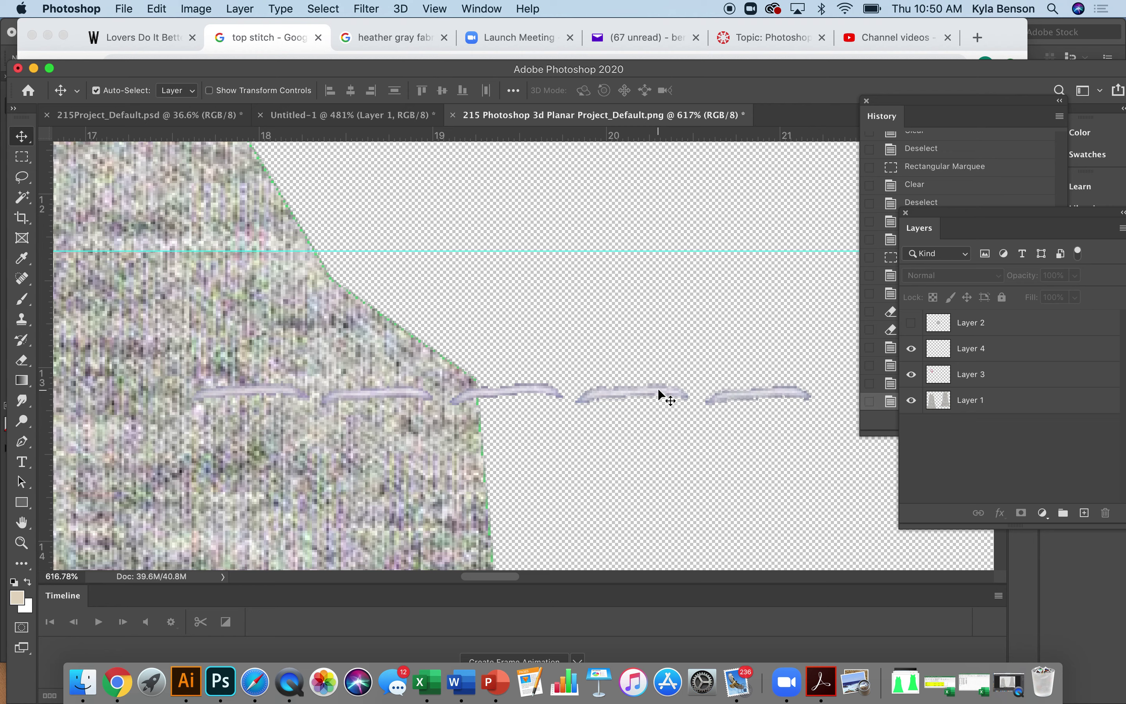
key(w)
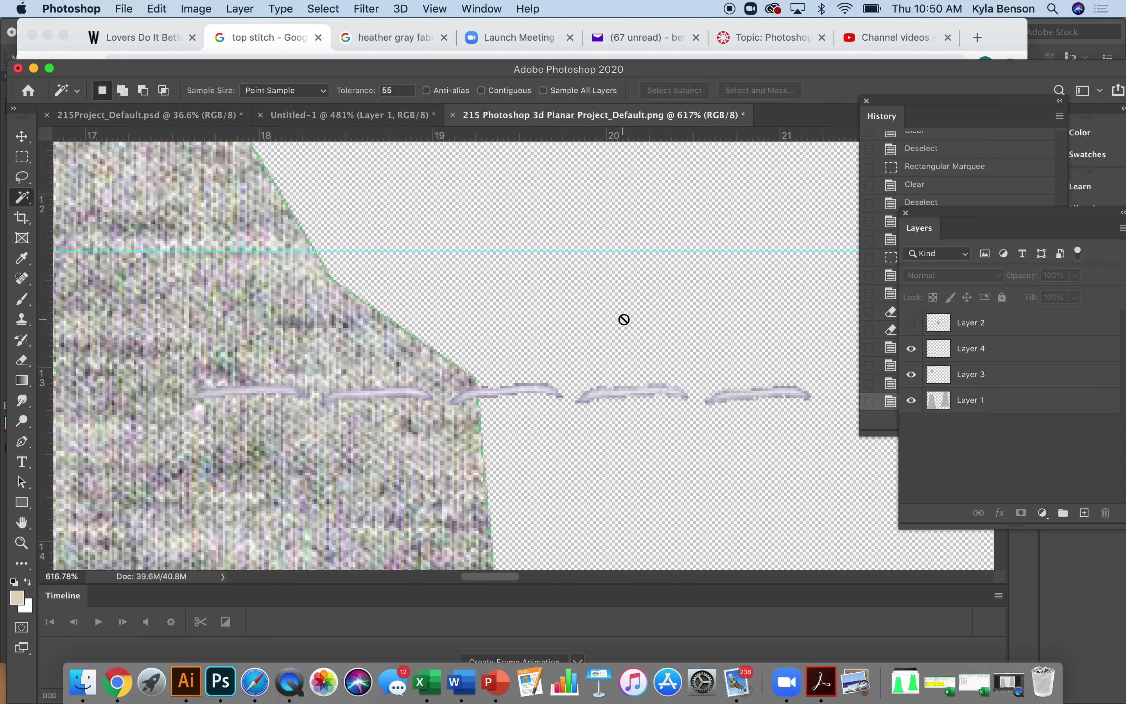
- Select the five stitches on Layer 4 by picking the empty area with the Magic Wand and inverting the selection
click(741, 335)
click(988, 360)
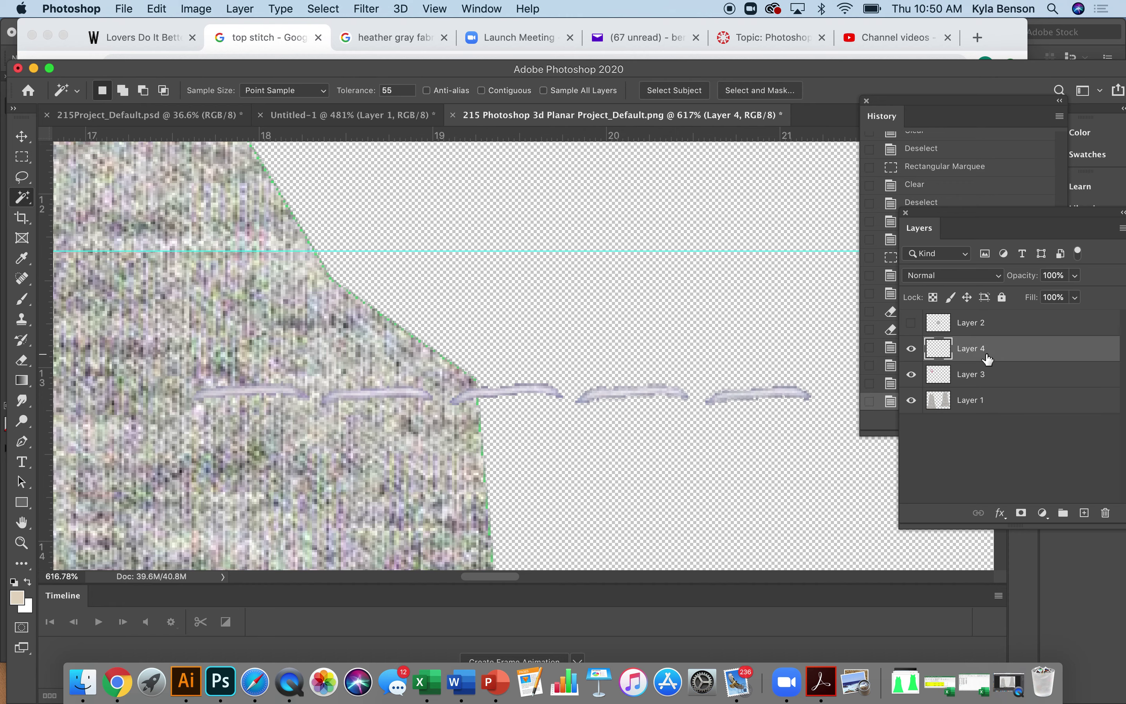
click(671, 324)
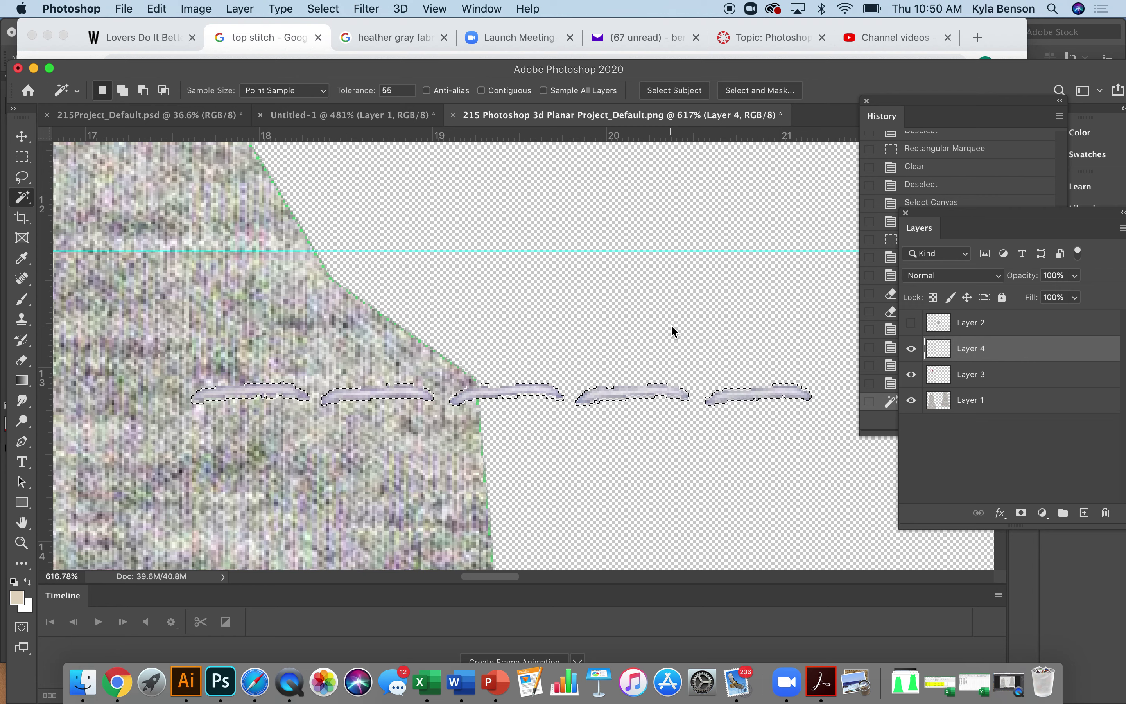
click(327, 8)
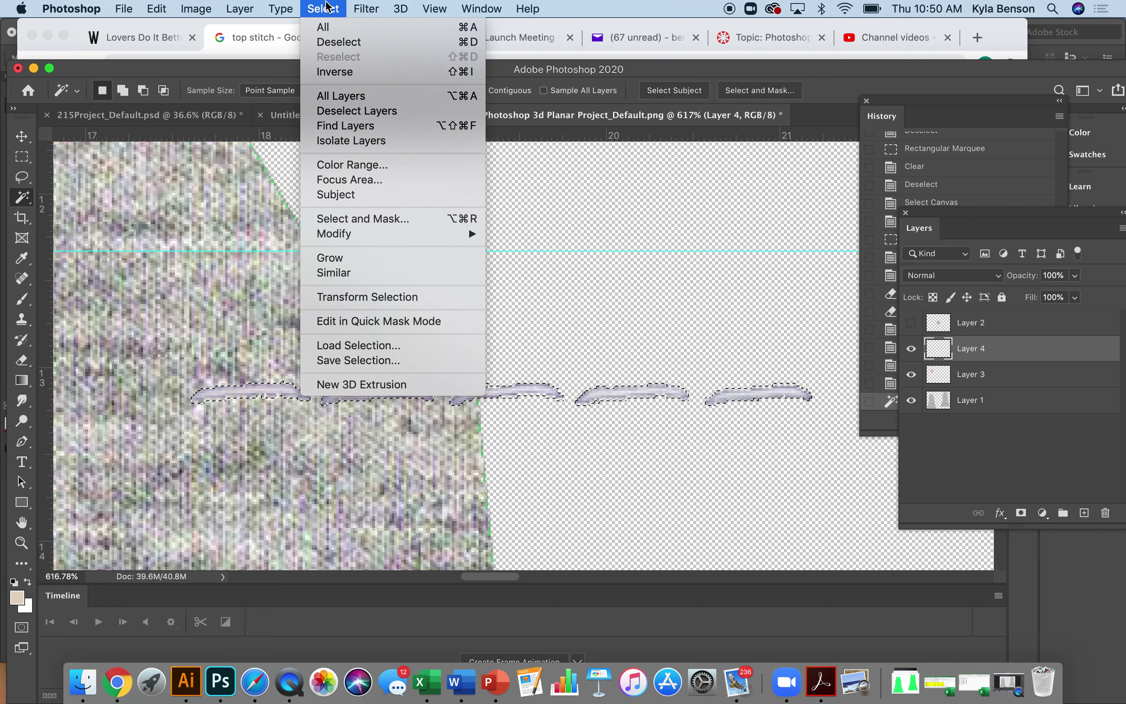
click(334, 72)
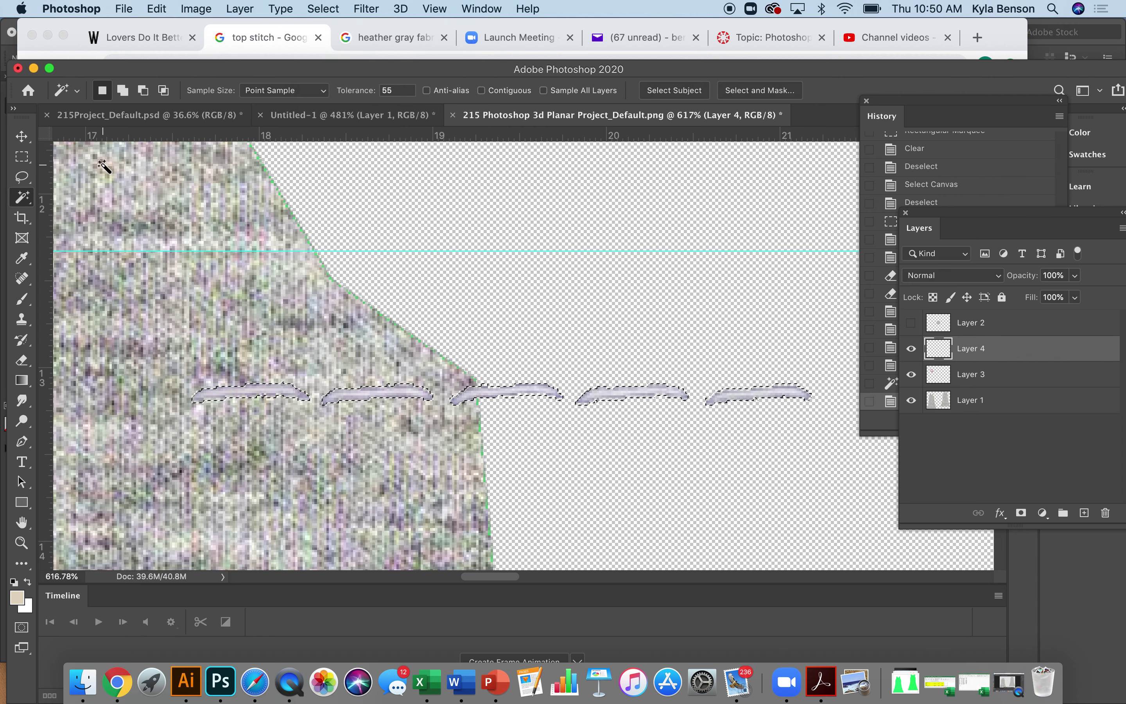
- Fill the selected stitches with White in Normal mode at 100% opacity and deselect
click(160, 15)
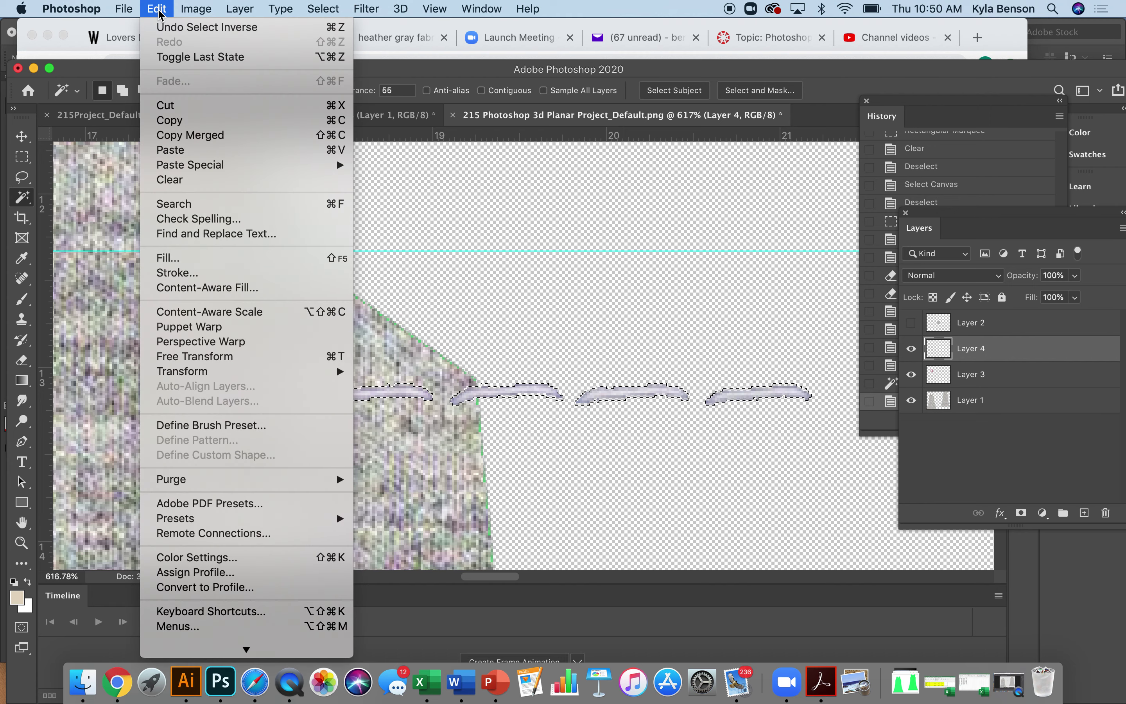
click(189, 254)
click(318, 237)
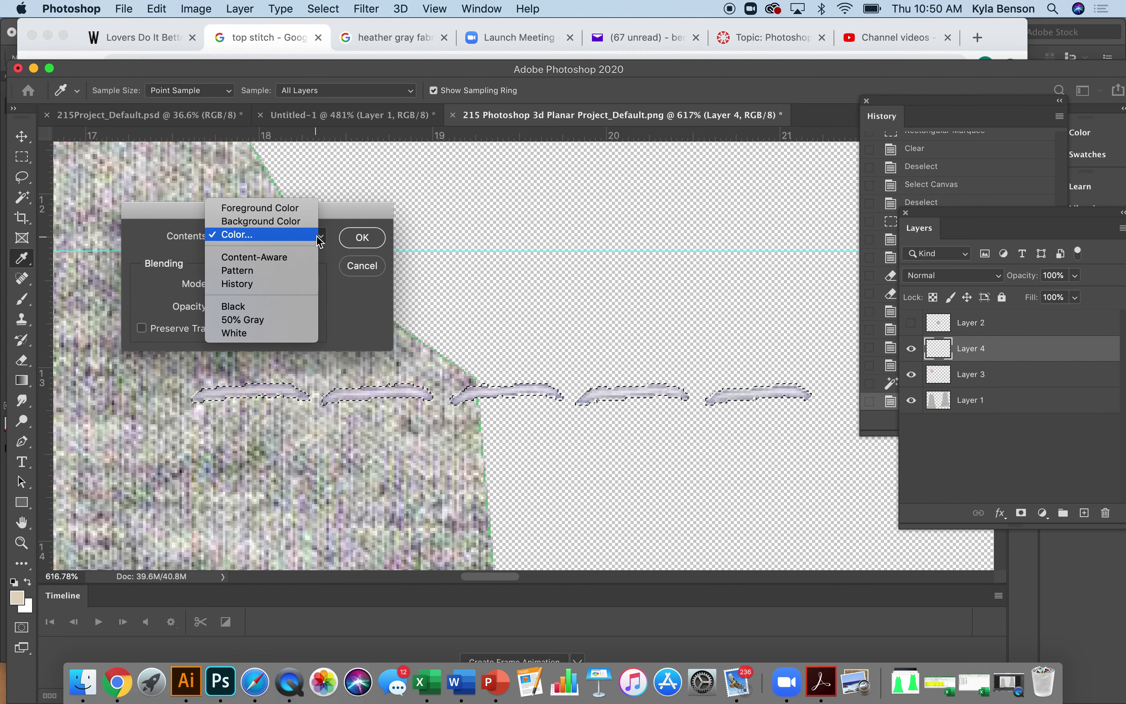
click(279, 333)
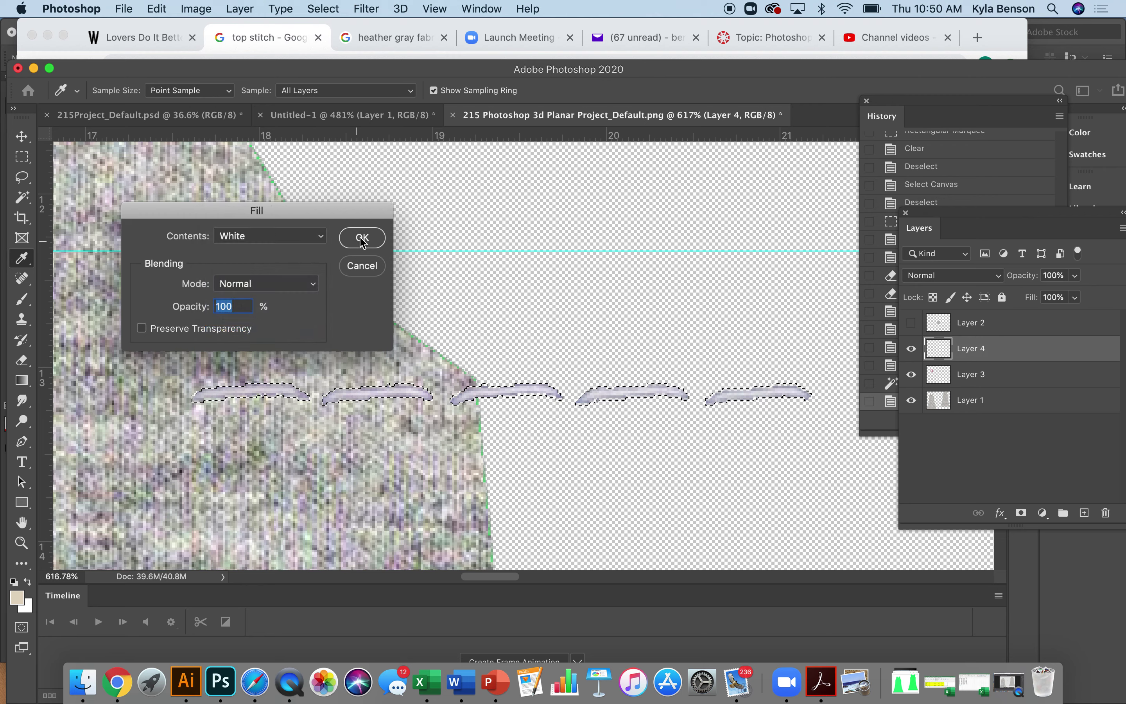
click(362, 239)
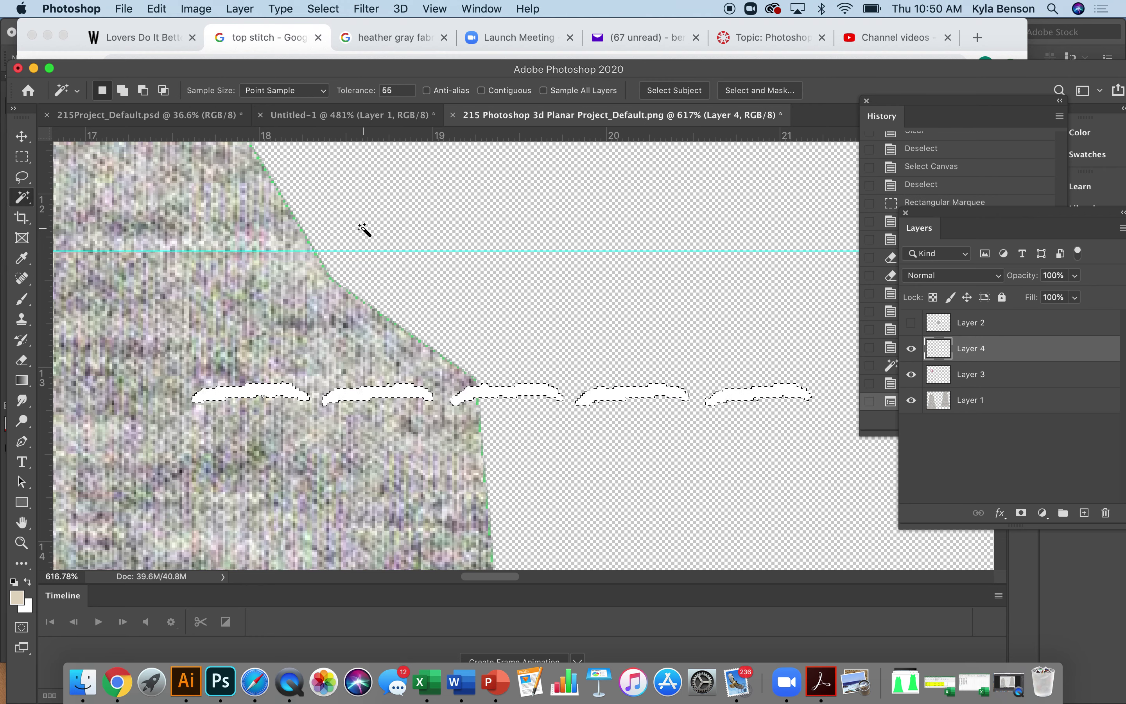
key(super+d)
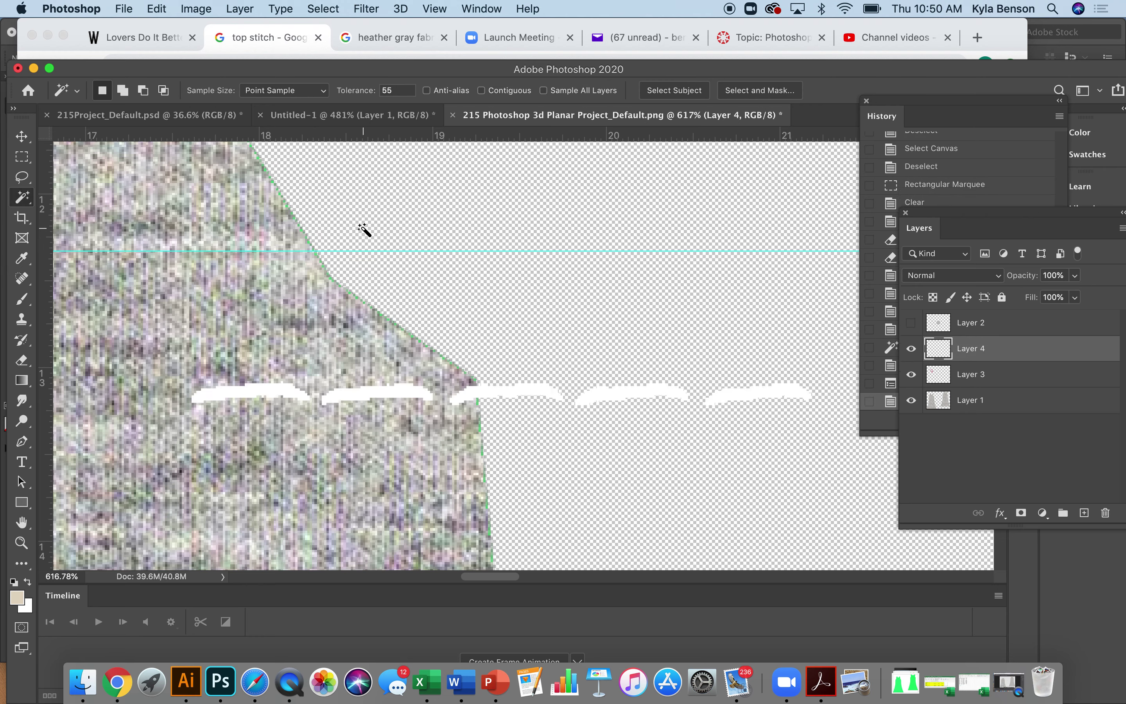
key(super+0)
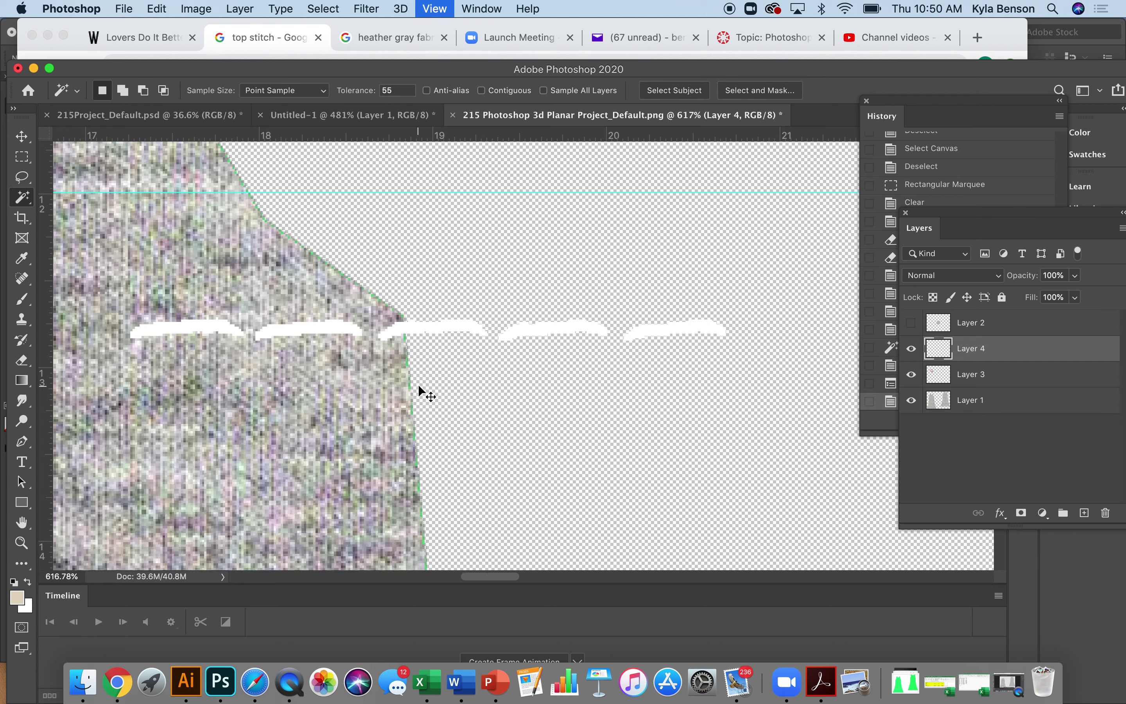
key(v)
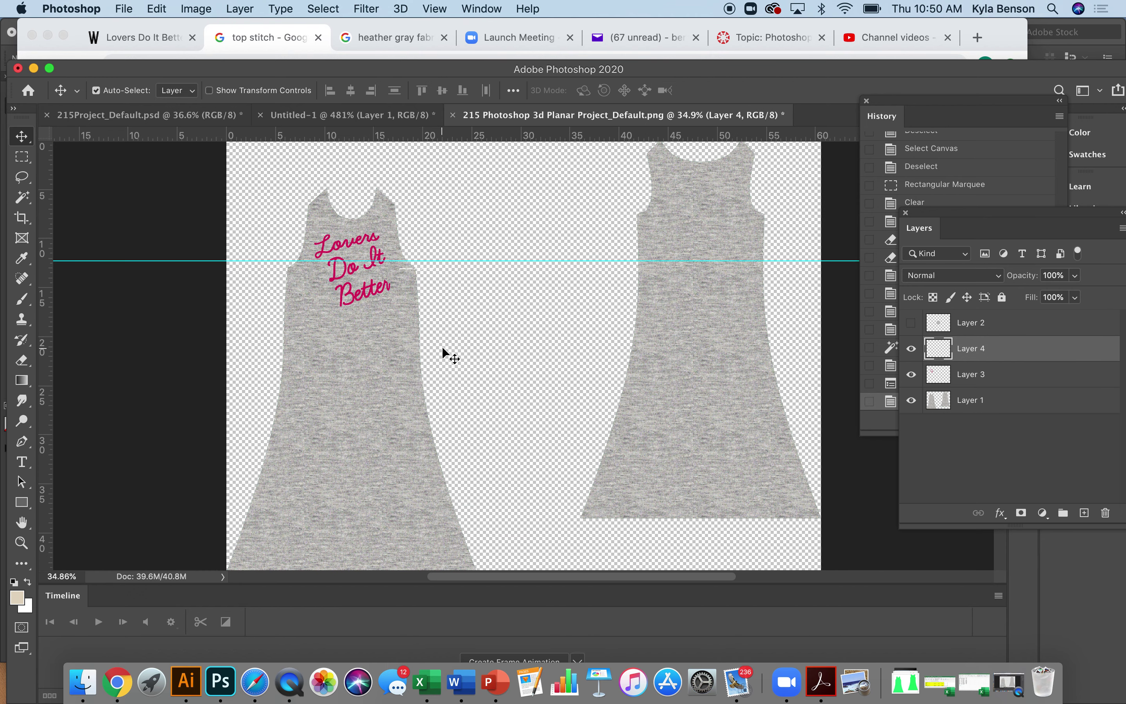
drag(415, 266, 395, 326)
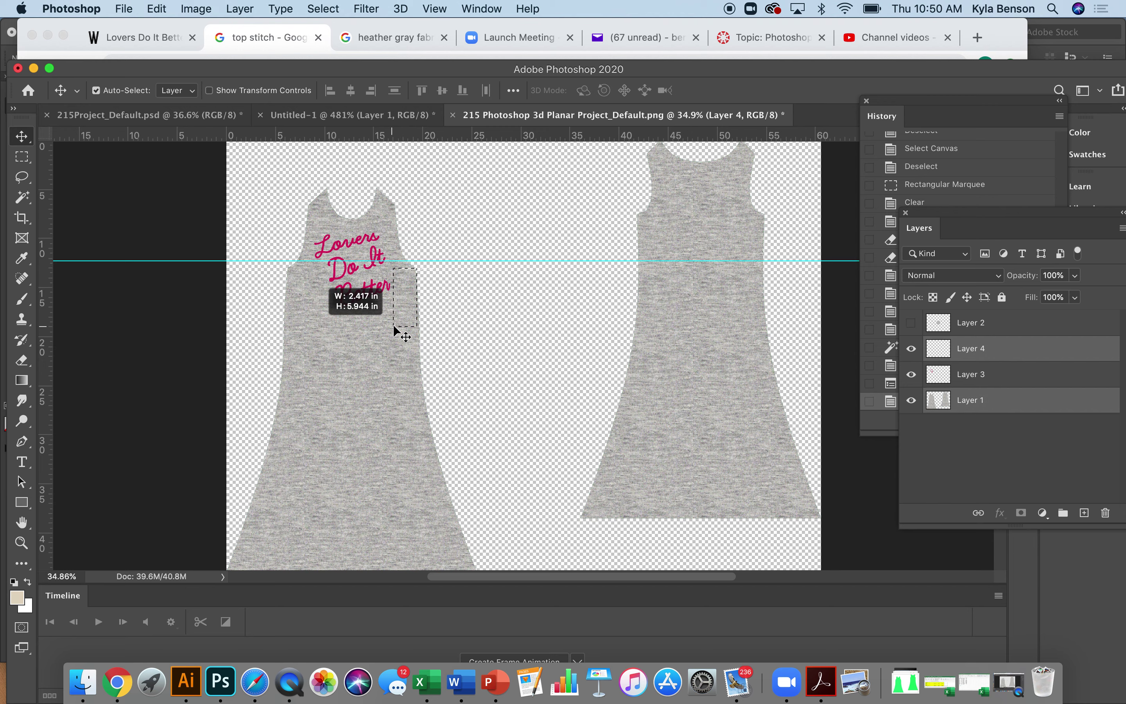
drag(403, 281, 432, 247)
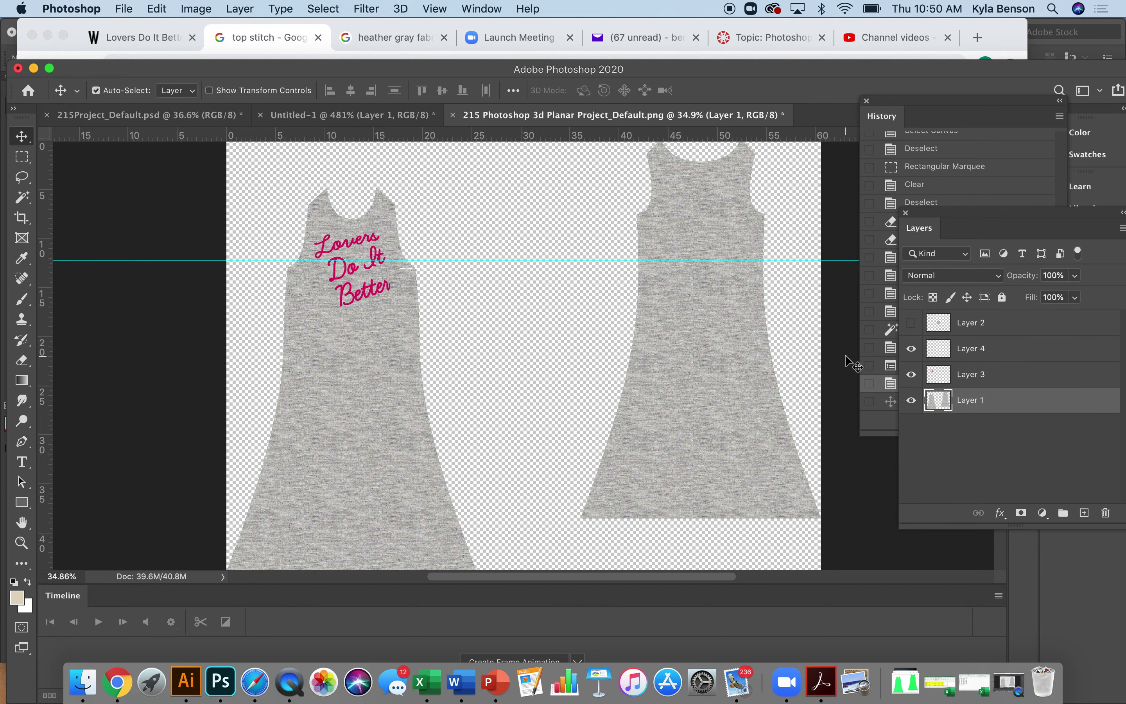
click(969, 357)
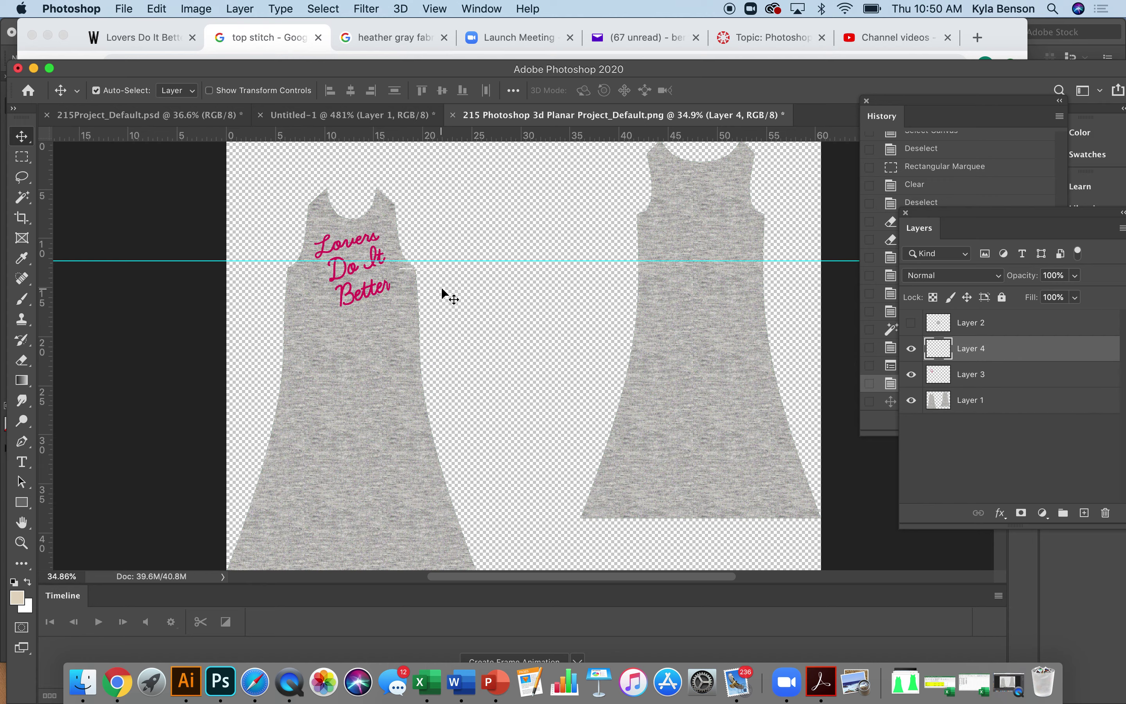
- Move the white stitch row on Layer 4 onto the front of the tank top, just beside the word "Better"
key(z)
drag(380, 242, 456, 297)
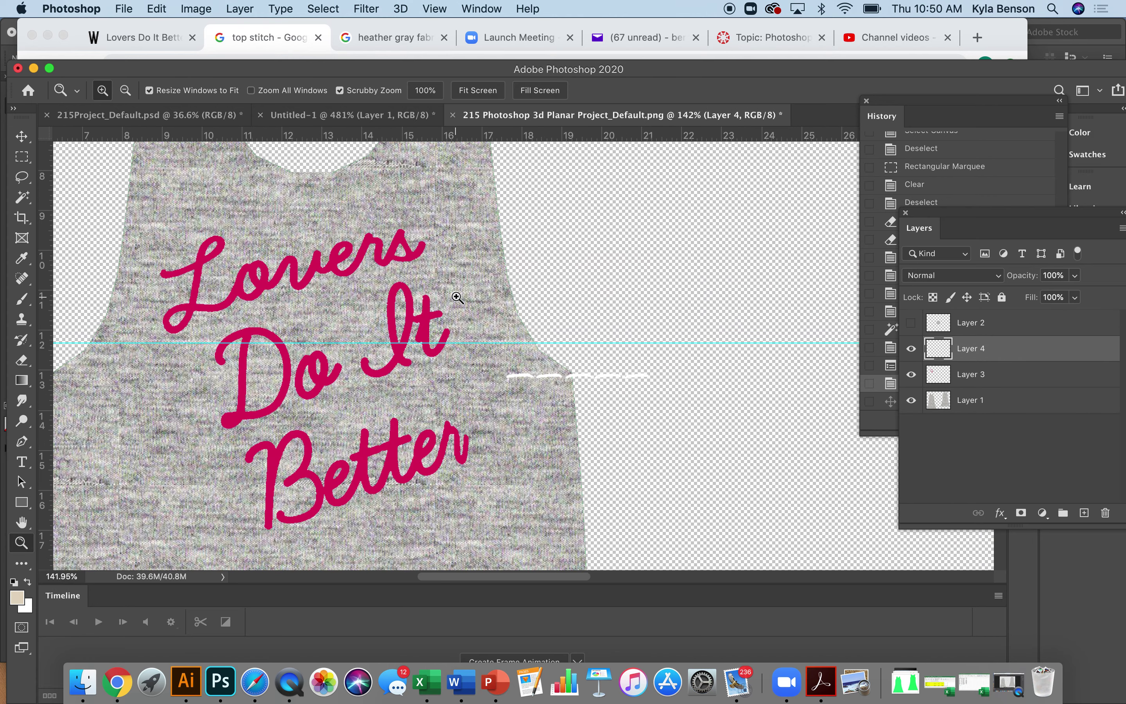
key(v)
drag(541, 374, 169, 442)
scroll(169, 443, down, 5)
scroll(169, 443, left, 5)
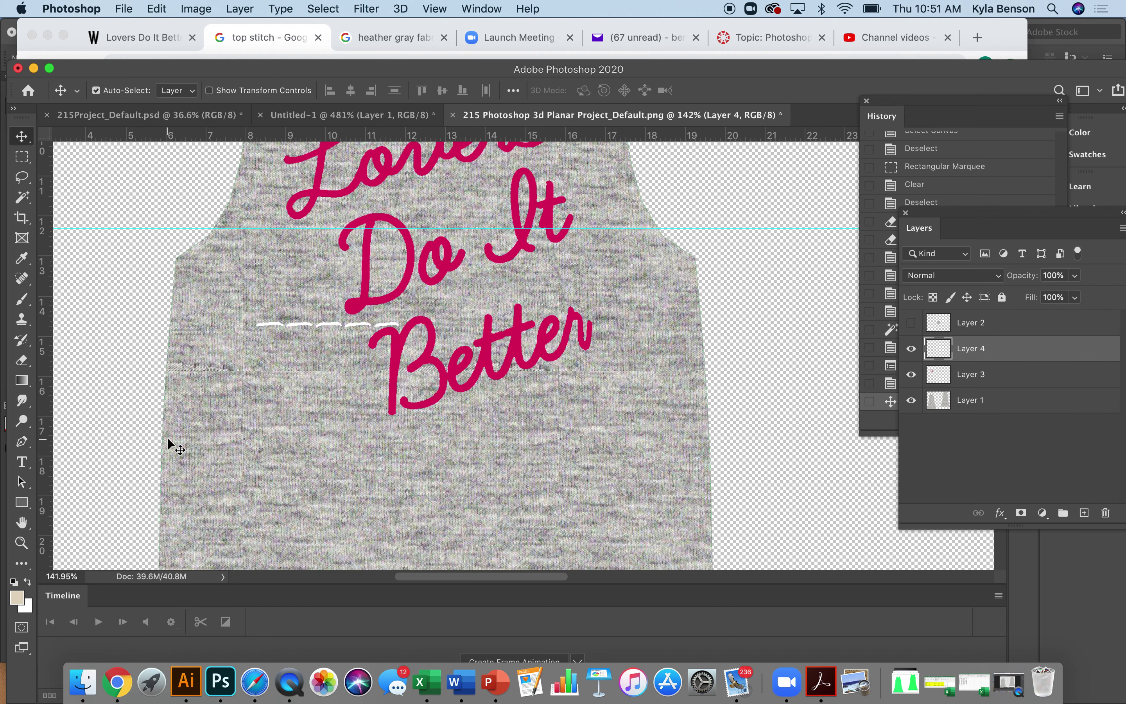
- Zoom in closely on the stitch row and set the Eraser to a 4 px hard round brush
key(z)
drag(288, 307, 403, 365)
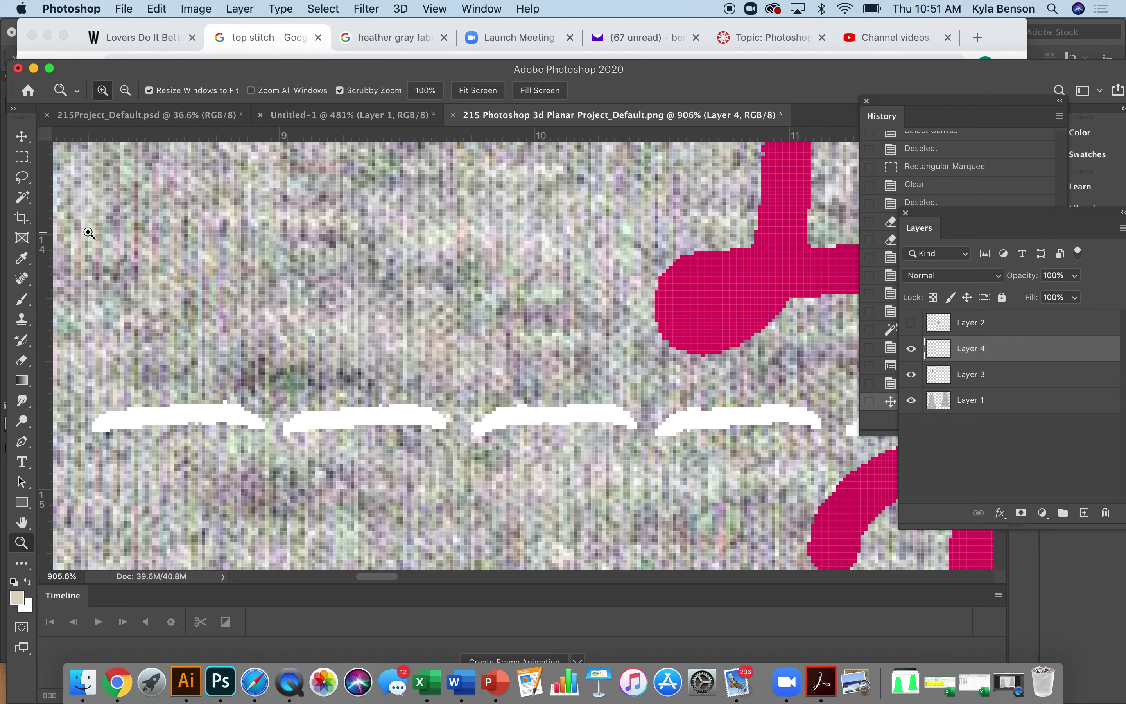
click(24, 363)
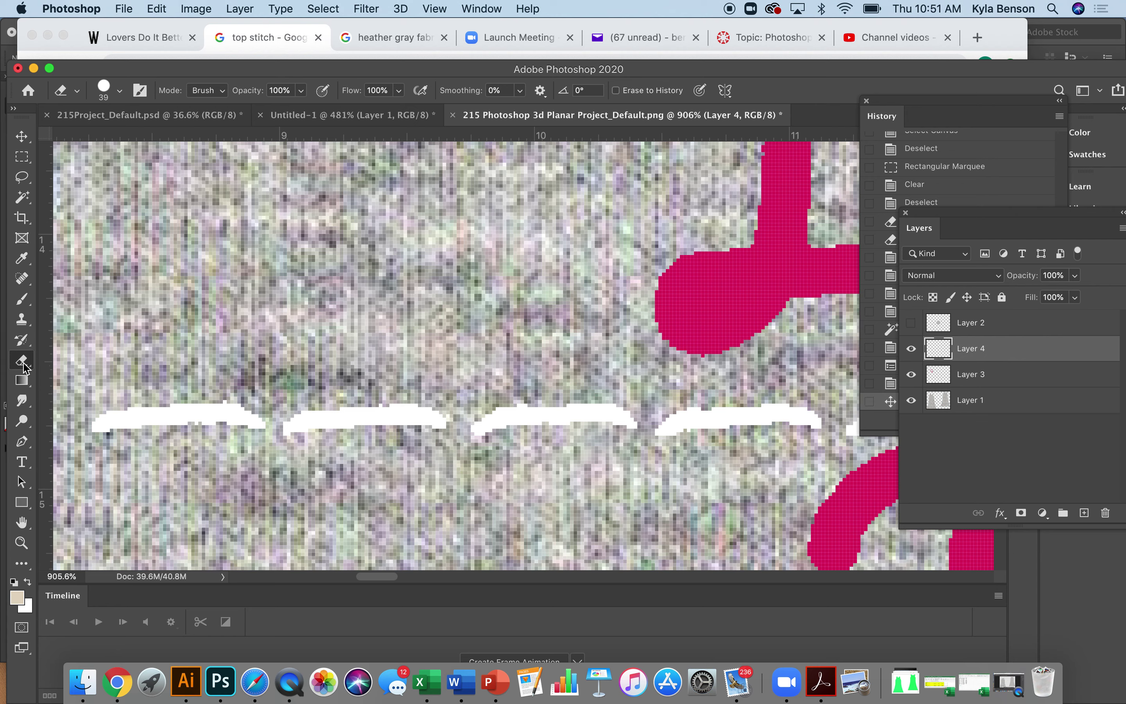
click(76, 93)
click(78, 93)
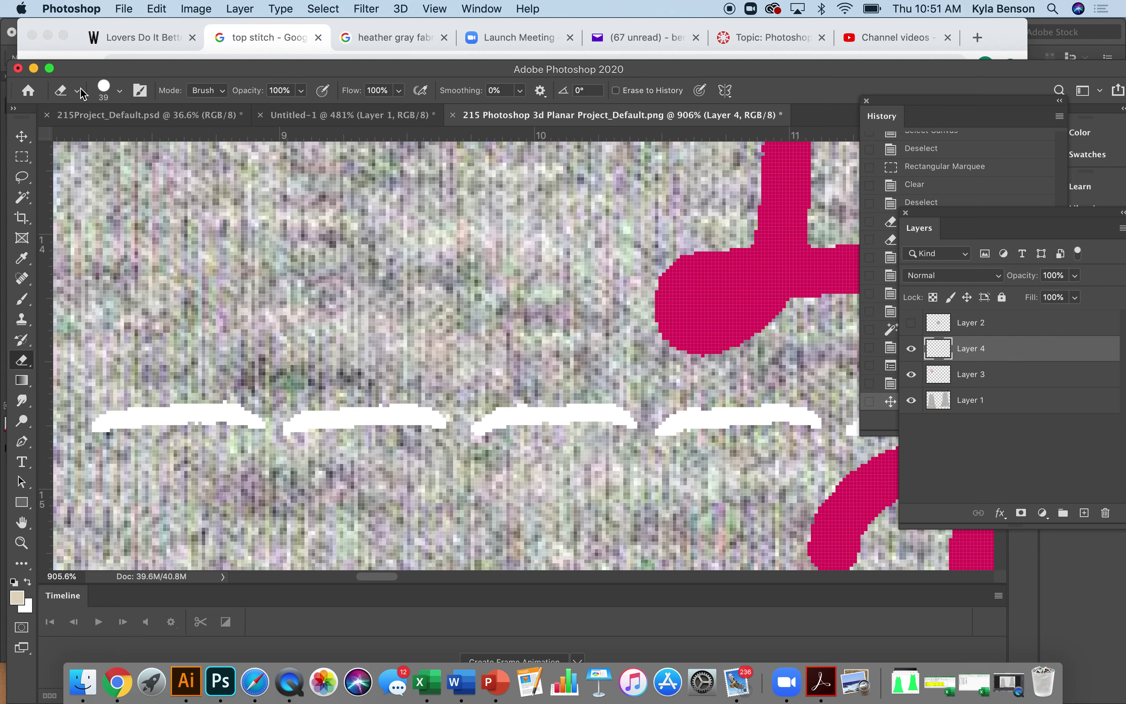
click(120, 91)
mouse_move(113, 139)
mouse_down()
mouse_move(87, 143)
mouse_move(98, 144)
mouse_up()
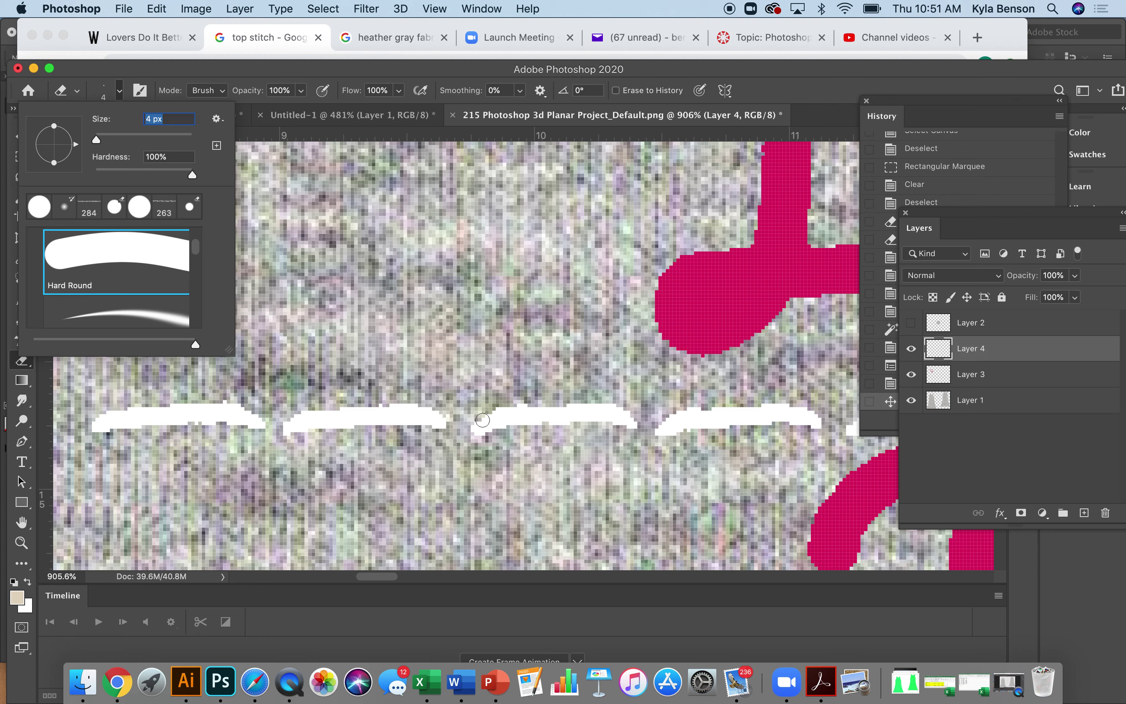
- Erase the uneven bumps along the upper edge and start of the second stitch with the hard round brush
click(397, 404)
click(376, 399)
click(387, 399)
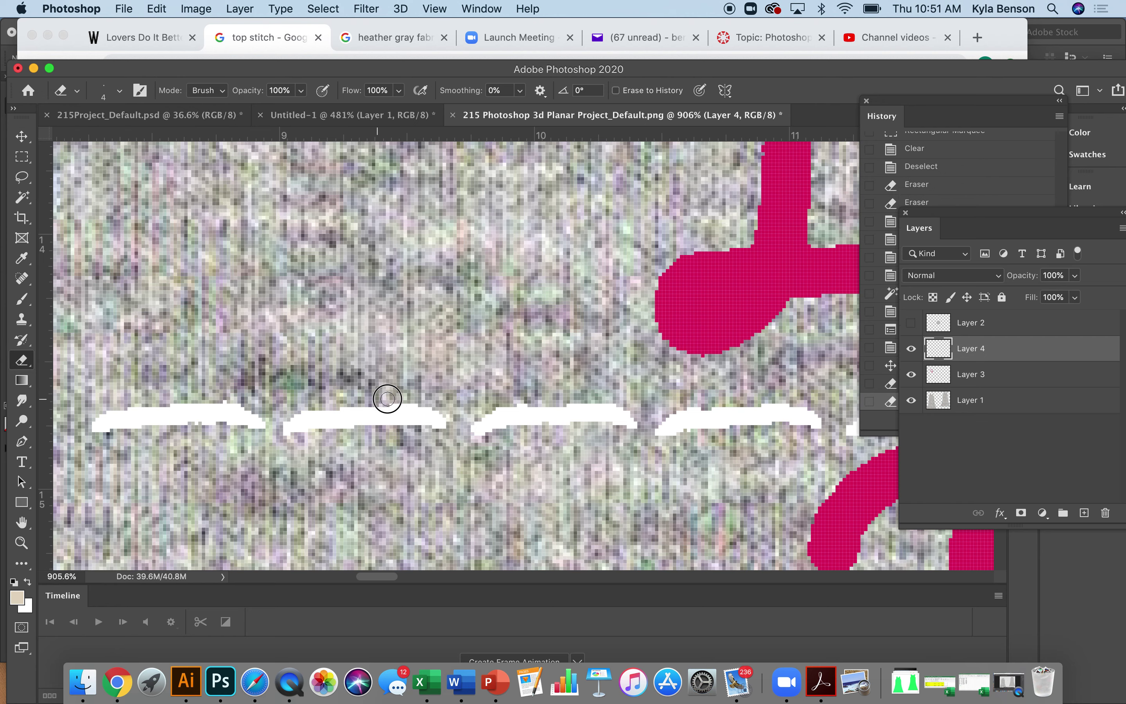
click(120, 91)
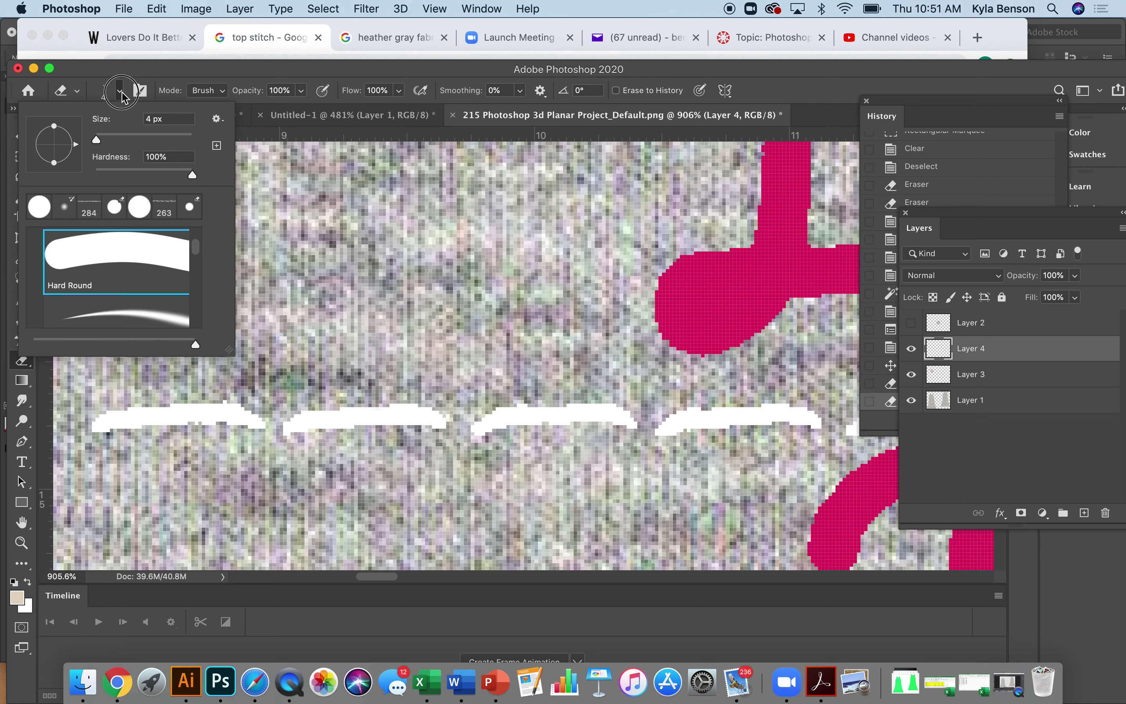
click(191, 177)
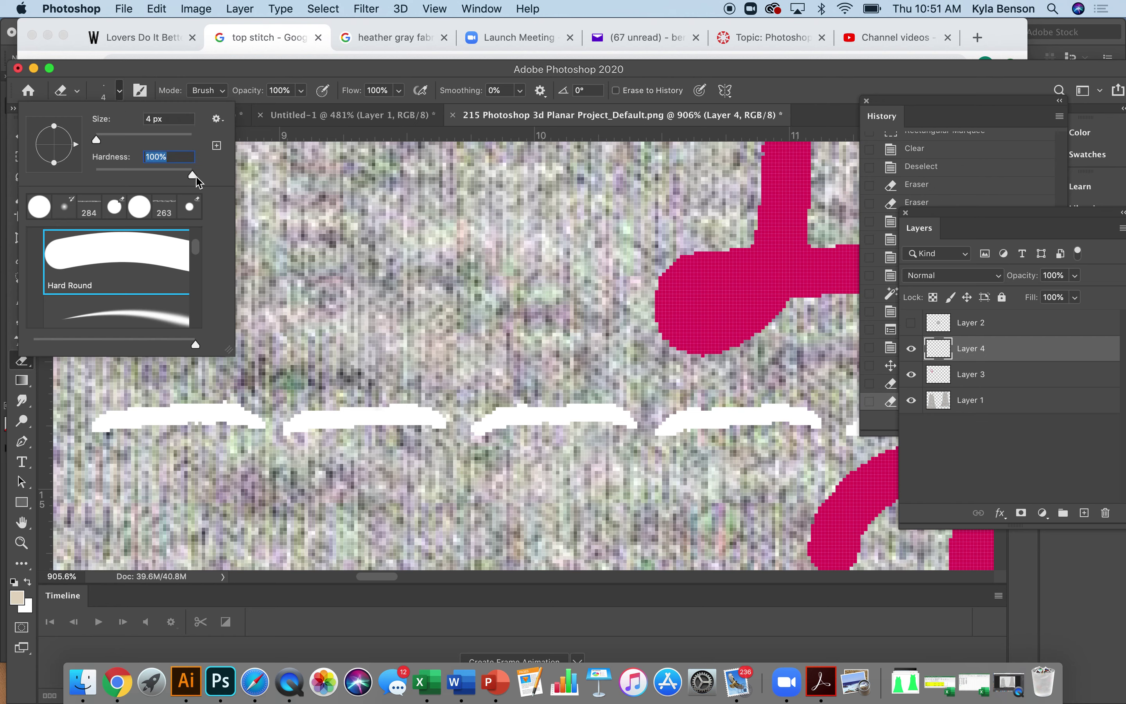
click(42, 206)
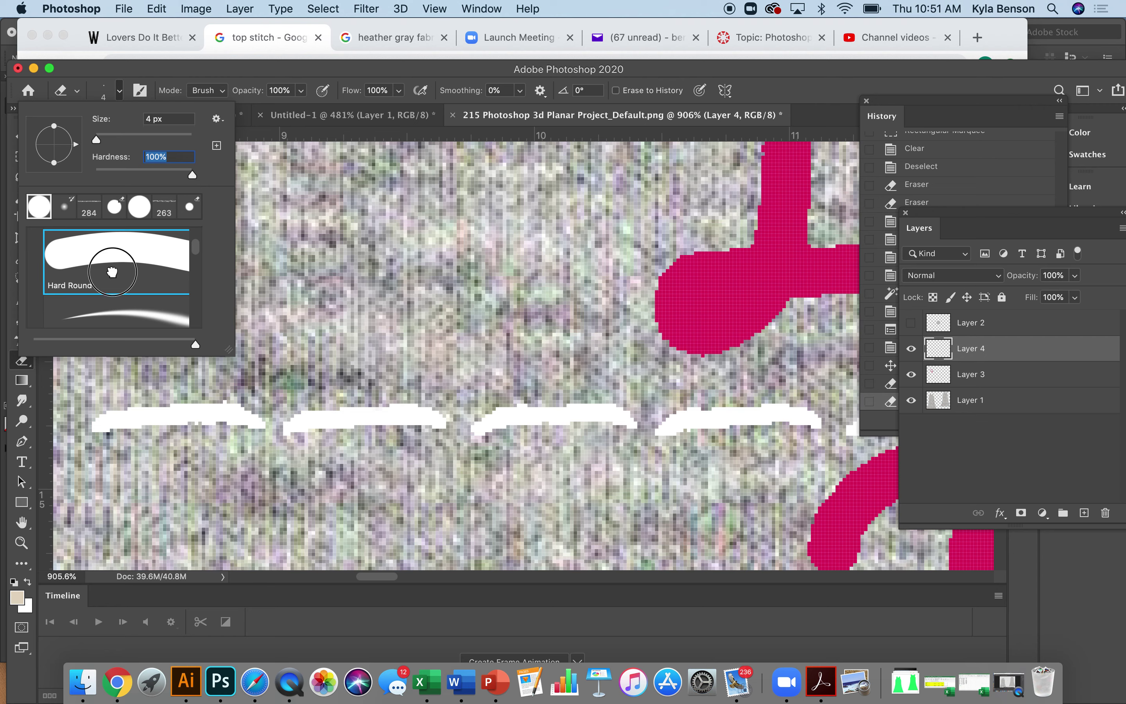
click(389, 403)
click(390, 403)
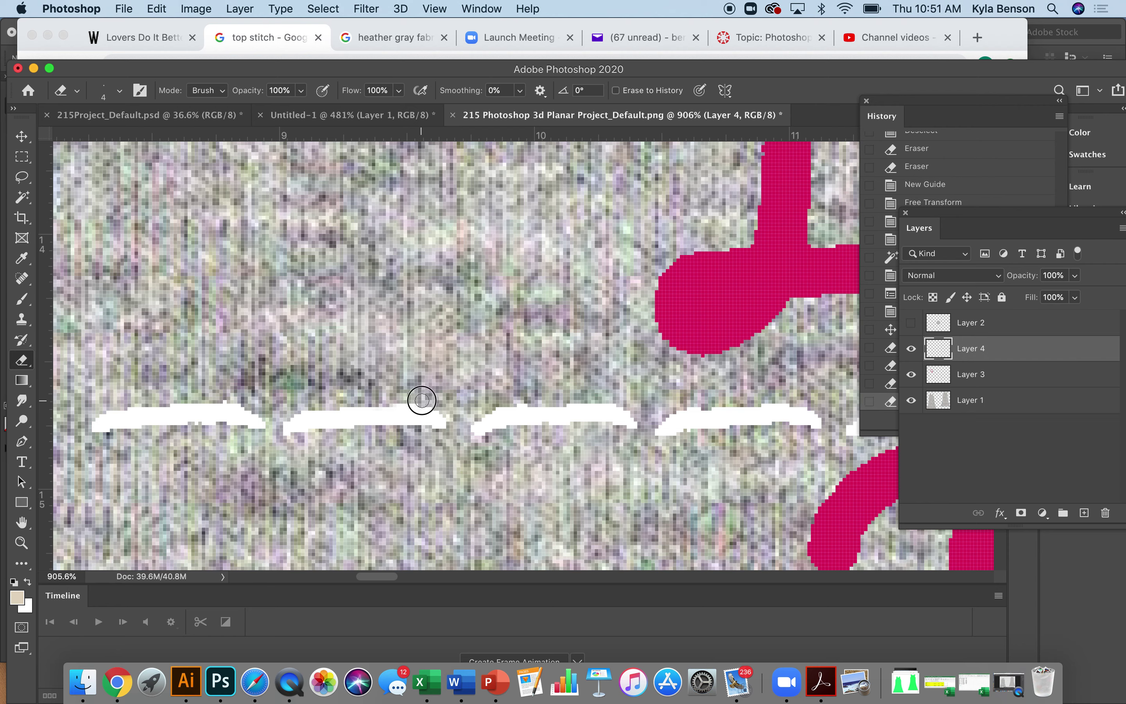
click(412, 398)
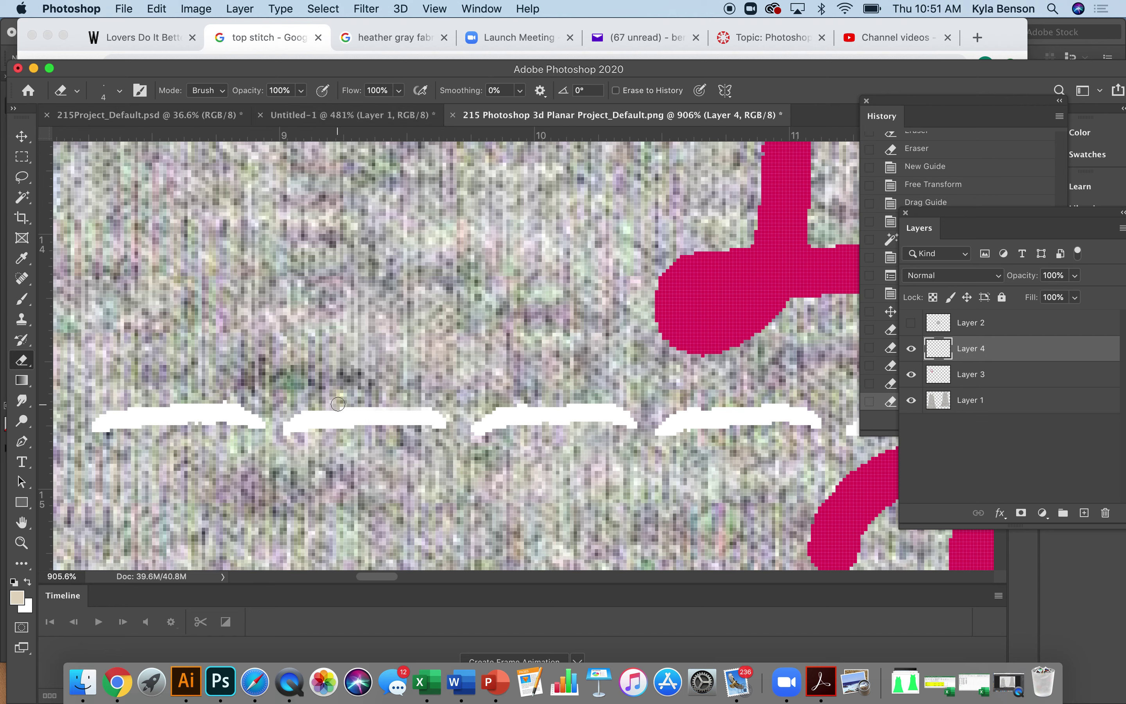
click(286, 415)
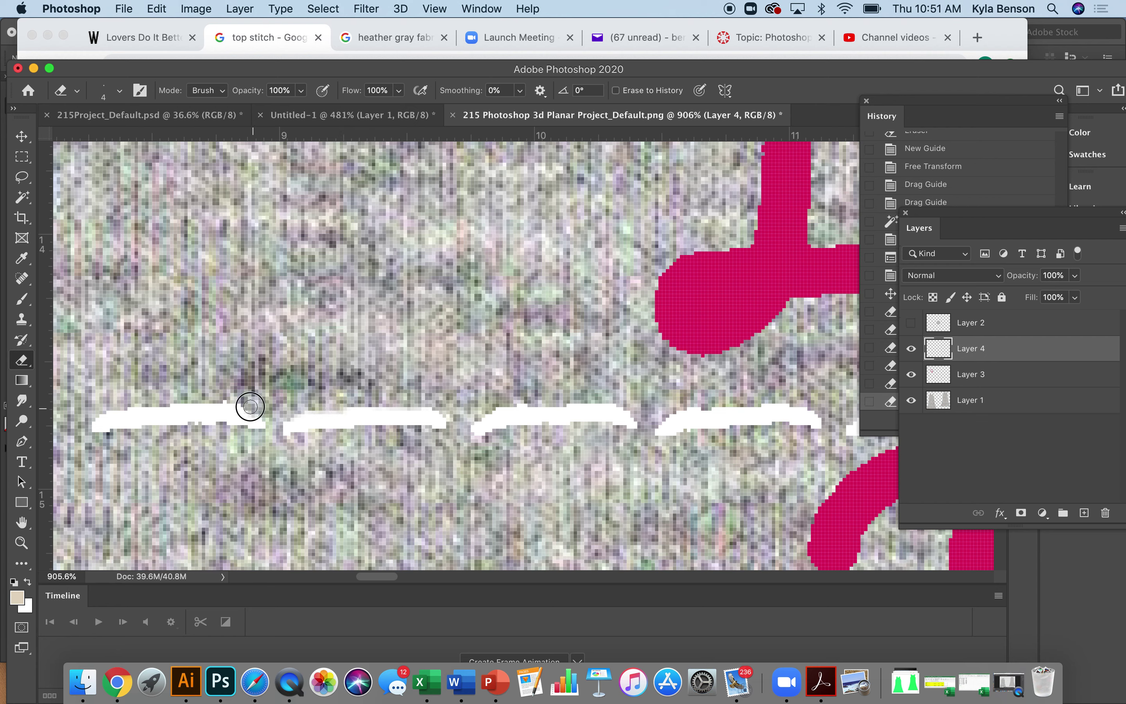
- Smooth and thin the first stitch by erasing the uneven pixels along its upper and lower edges
click(208, 397)
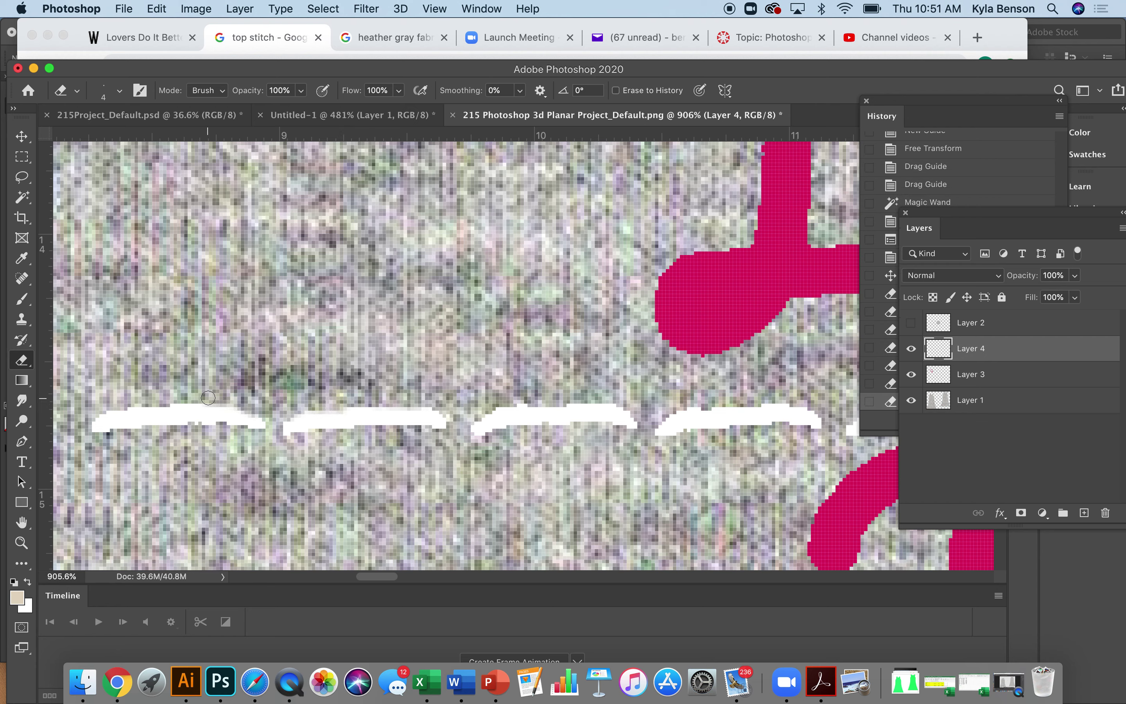
click(186, 398)
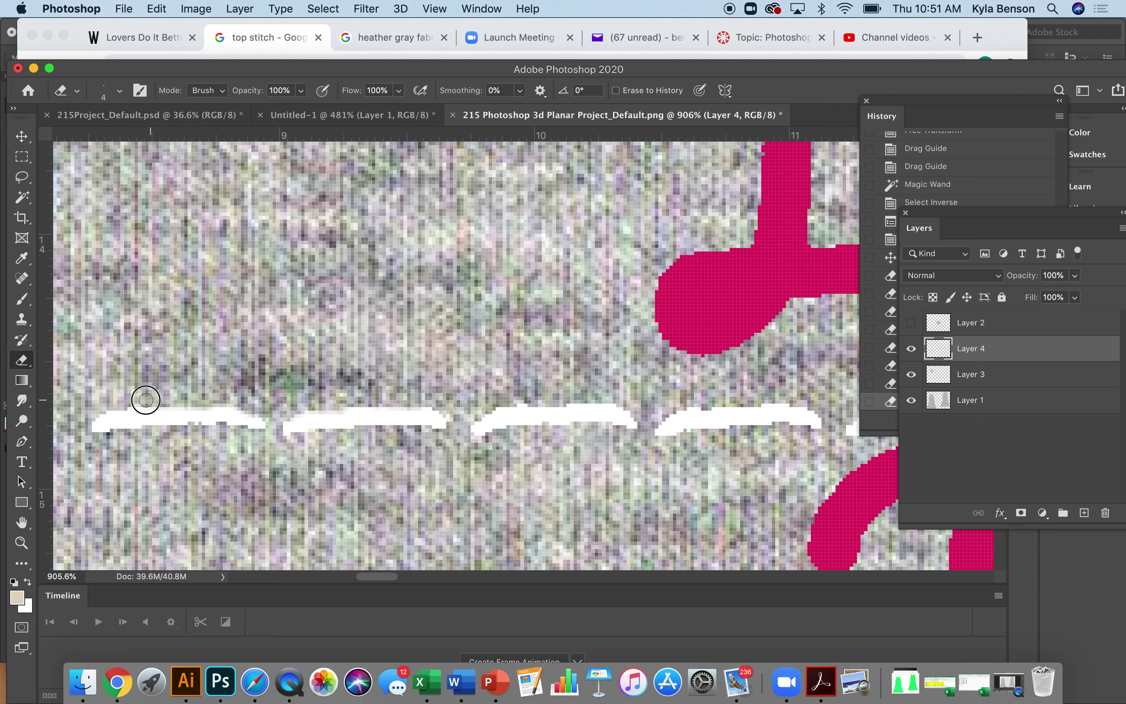
click(98, 405)
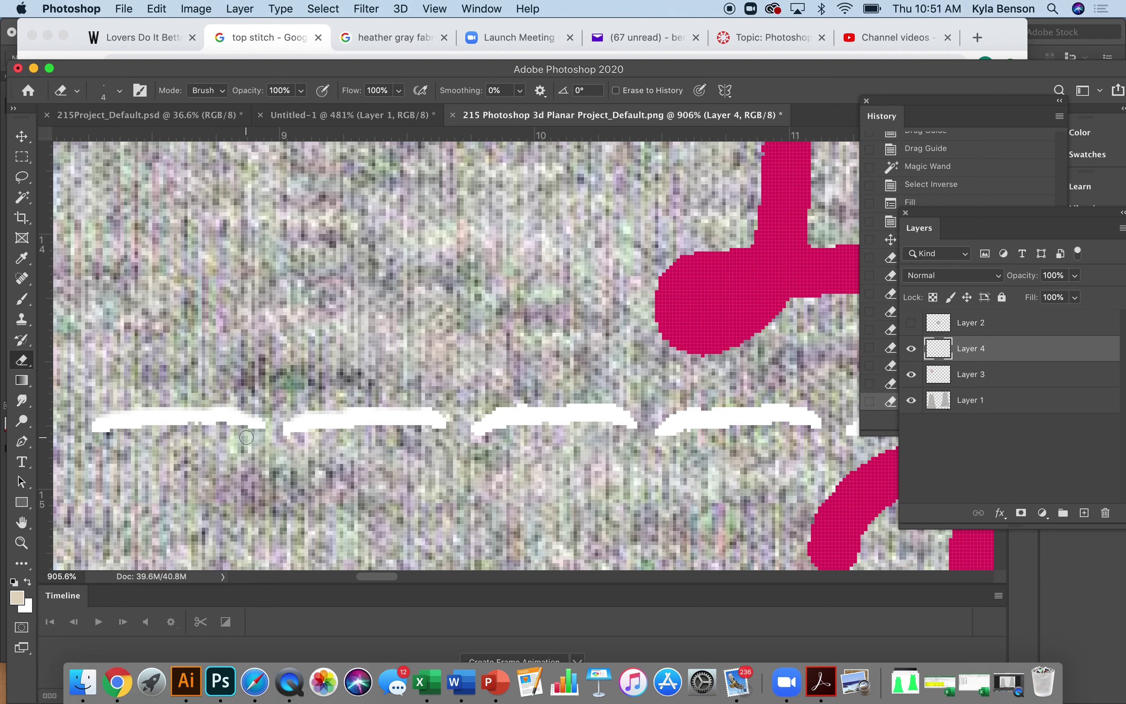
click(184, 428)
click(182, 427)
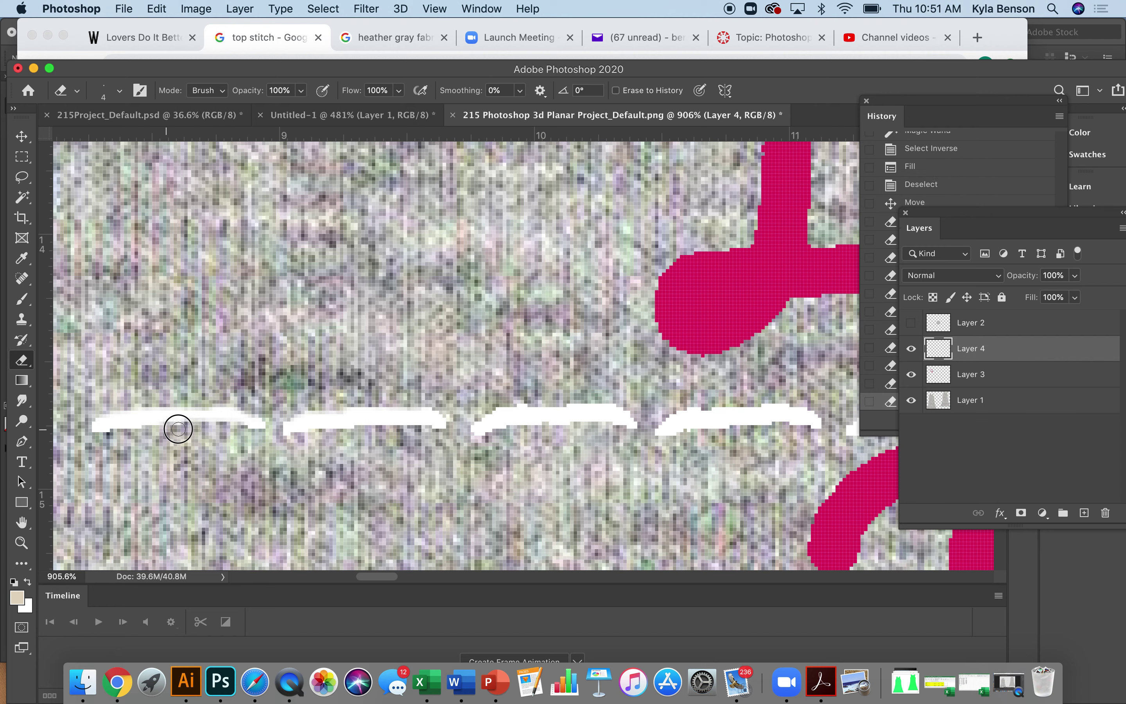
click(158, 429)
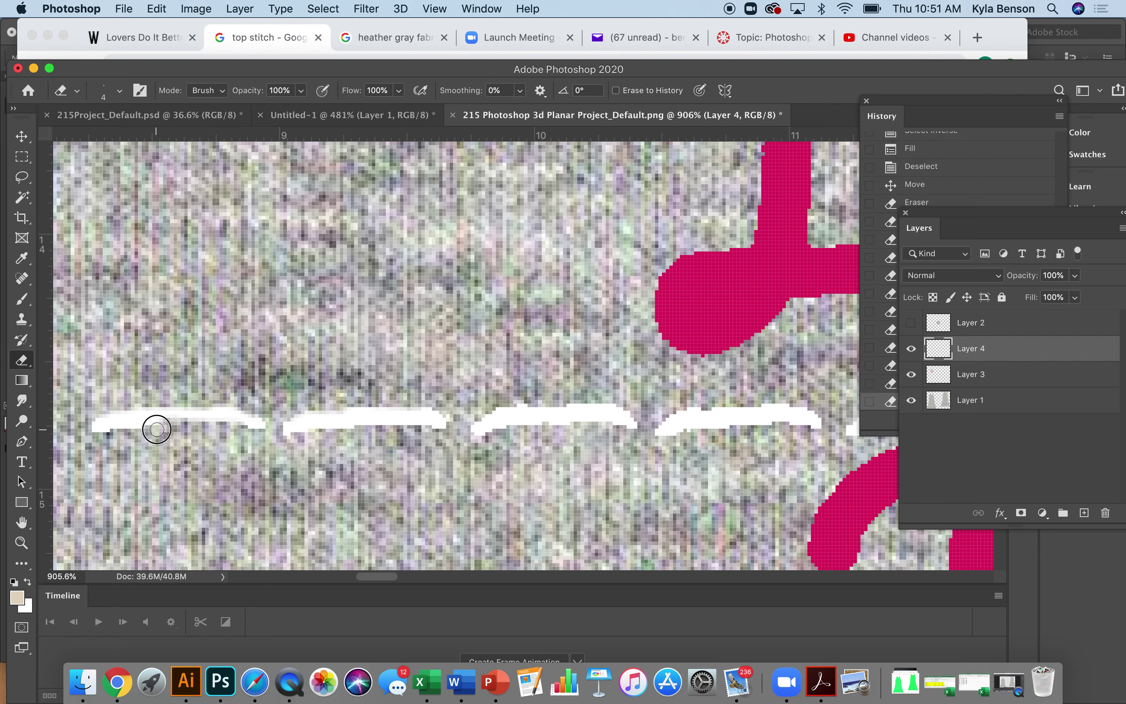
click(130, 428)
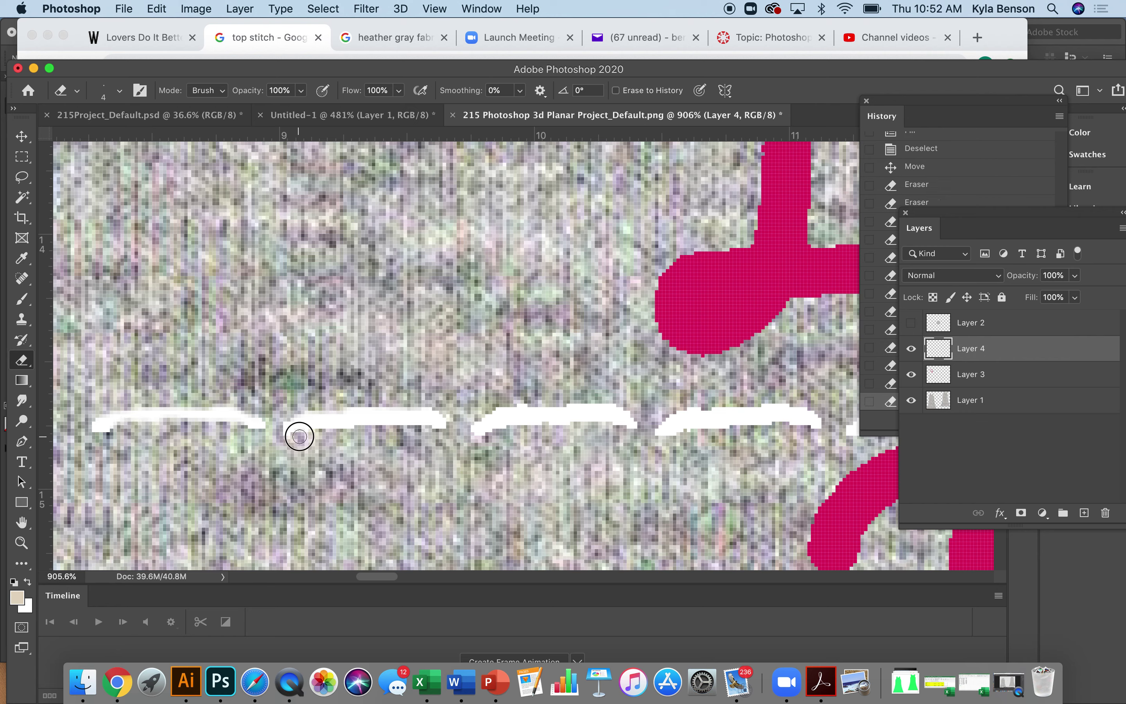
- Smooth the second stitch by erasing the excess pixels under its start and along its upper edge
click(374, 430)
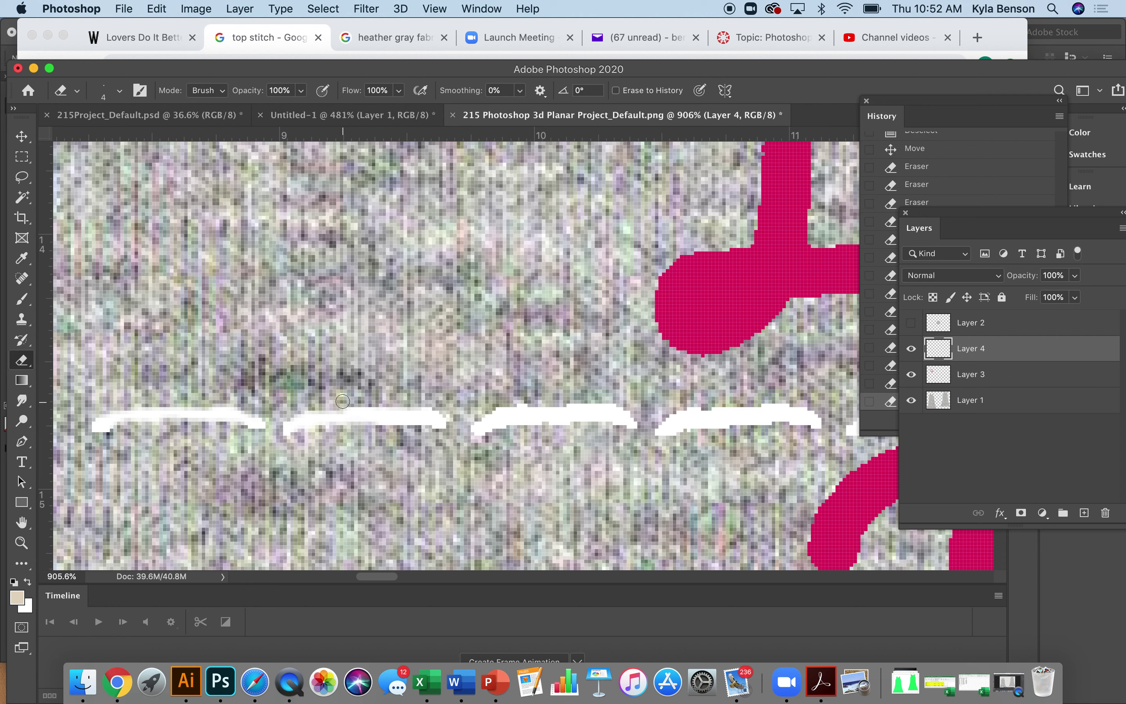
drag(340, 403, 379, 408)
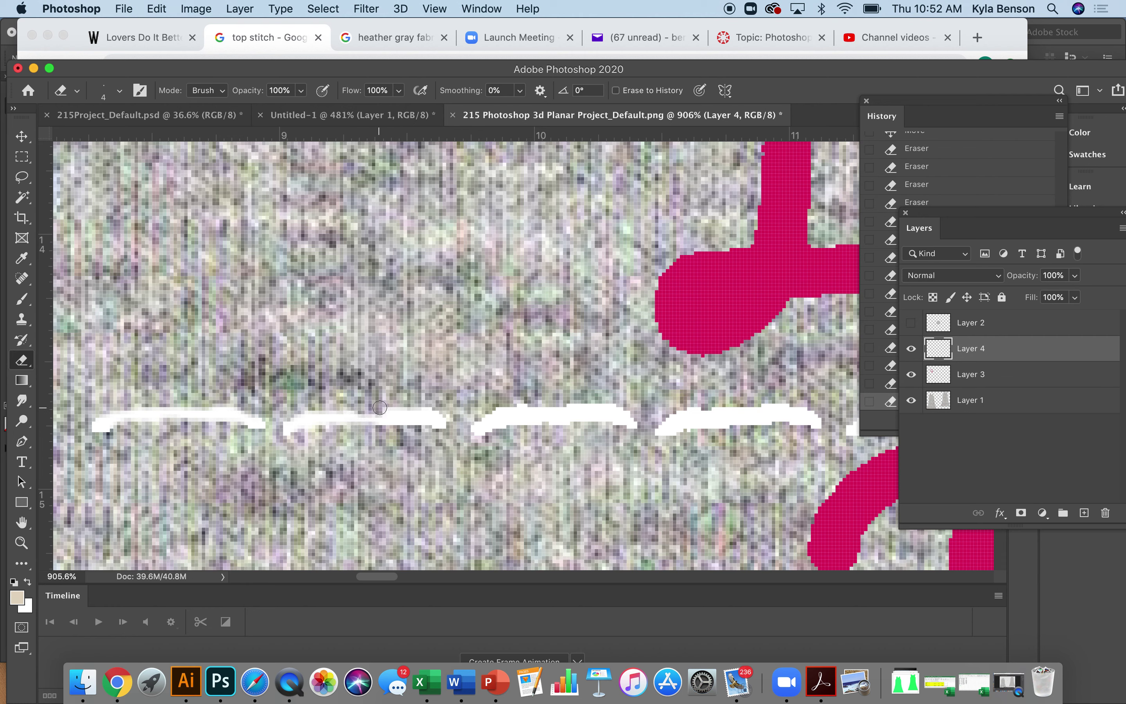
key(super+z)
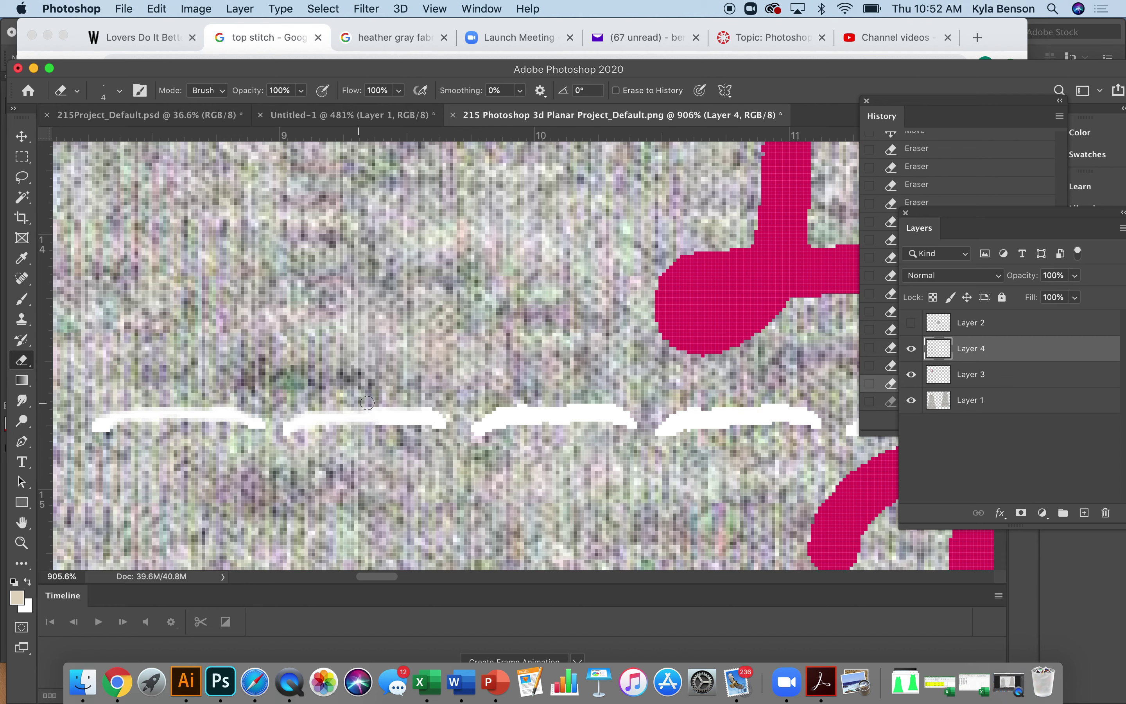
key(super+shift+z)
click(431, 405)
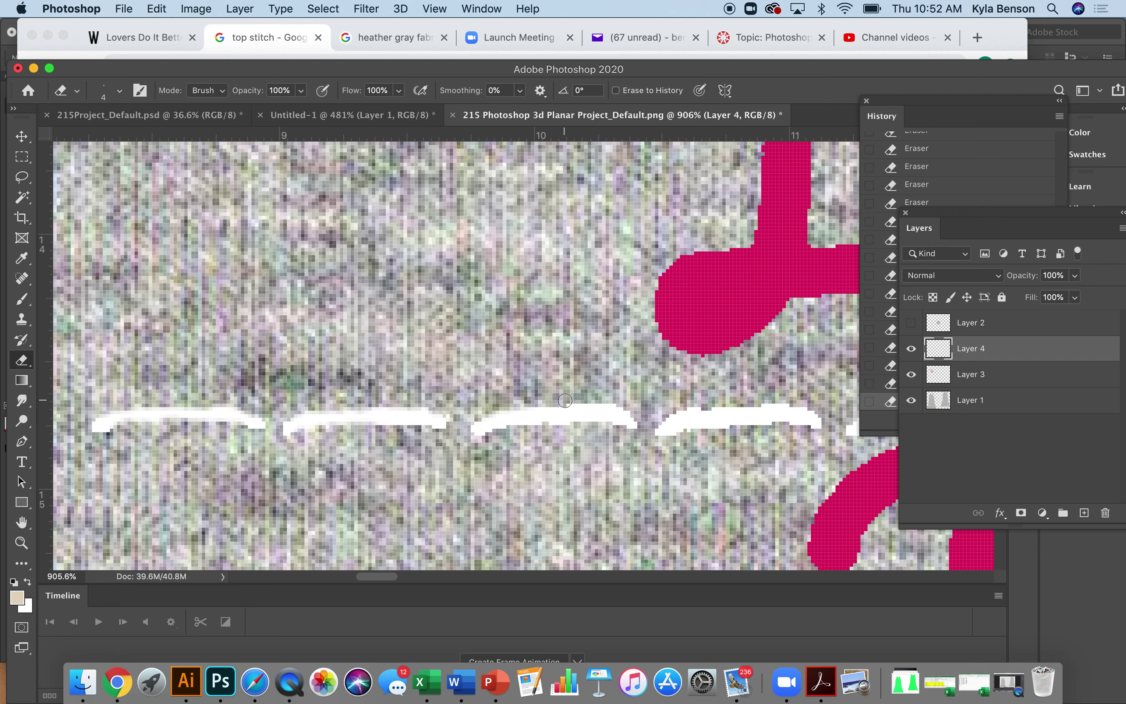
- Thin the third and fourth stitches by erasing the uneven pixels along their upper and lower edges
click(627, 404)
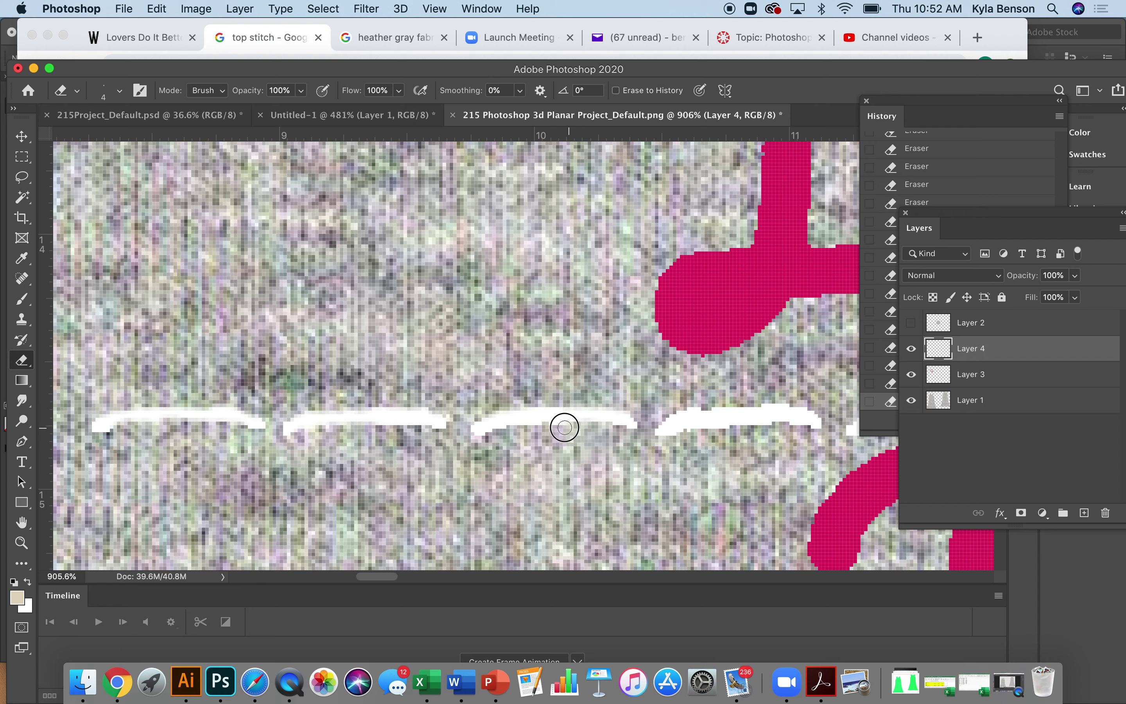
click(527, 426)
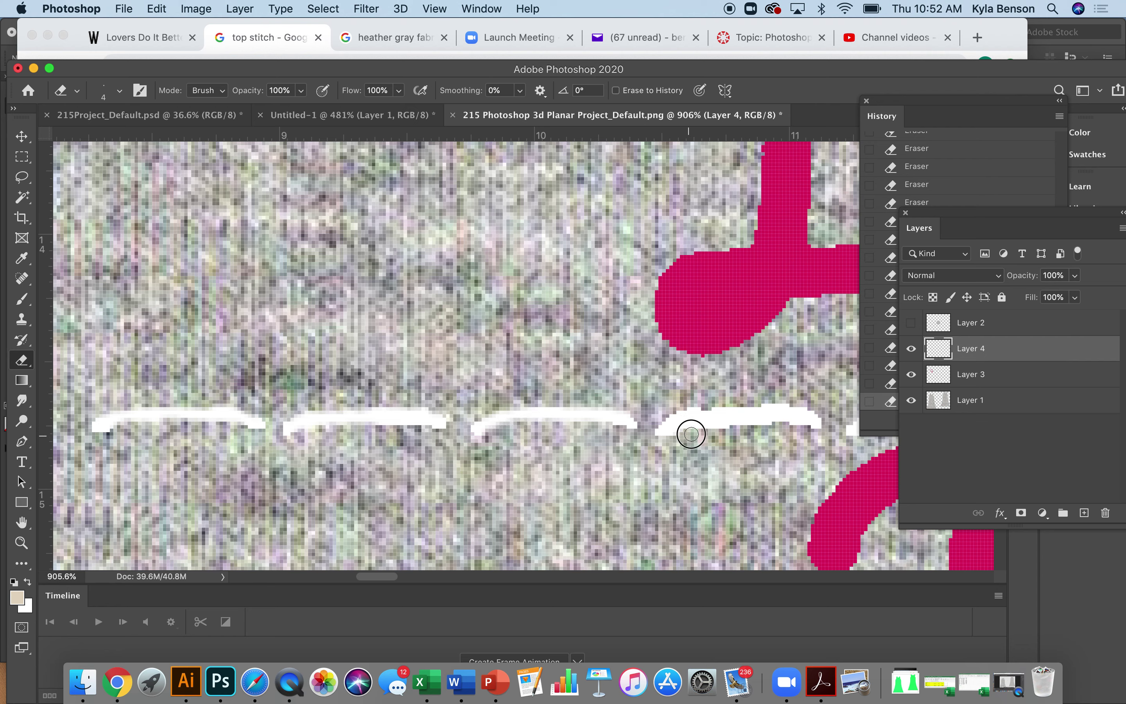
click(728, 430)
mouse_move(727, 430)
mouse_down()
mouse_move(809, 415)
mouse_move(814, 403)
mouse_move(667, 408)
mouse_up()
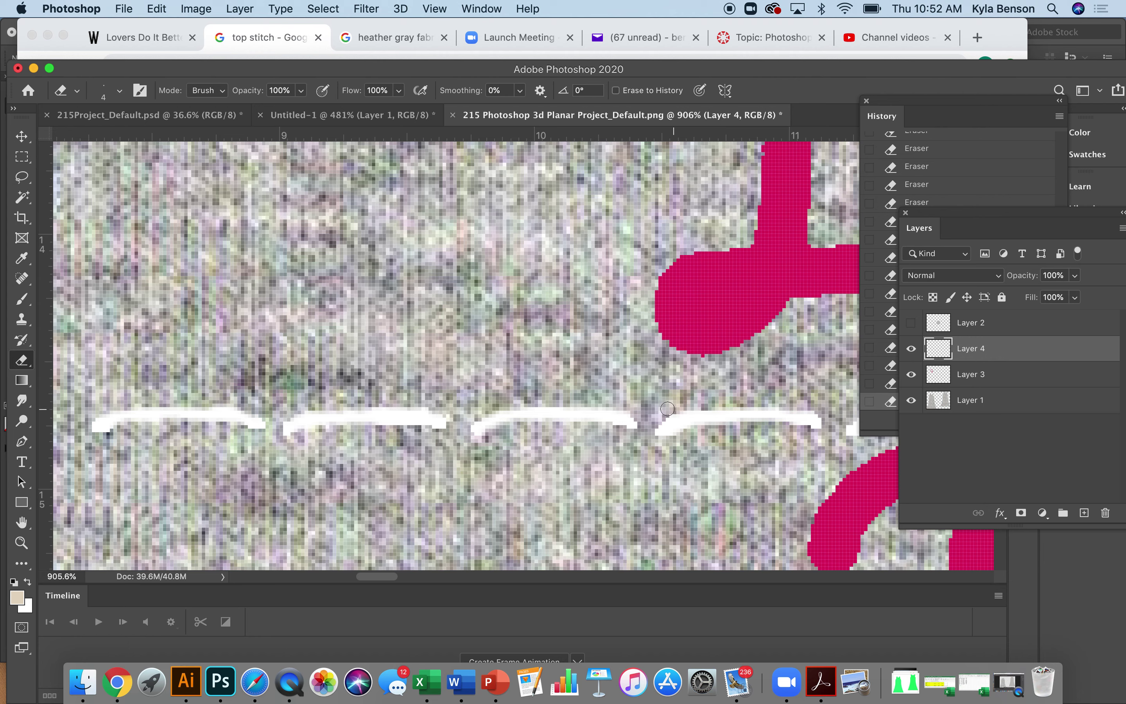
- Erase the entire fifth stitch at the end of the row, just above the "B" of "Better"
scroll(667, 408, right, 10)
scroll(668, 408, up, 1)
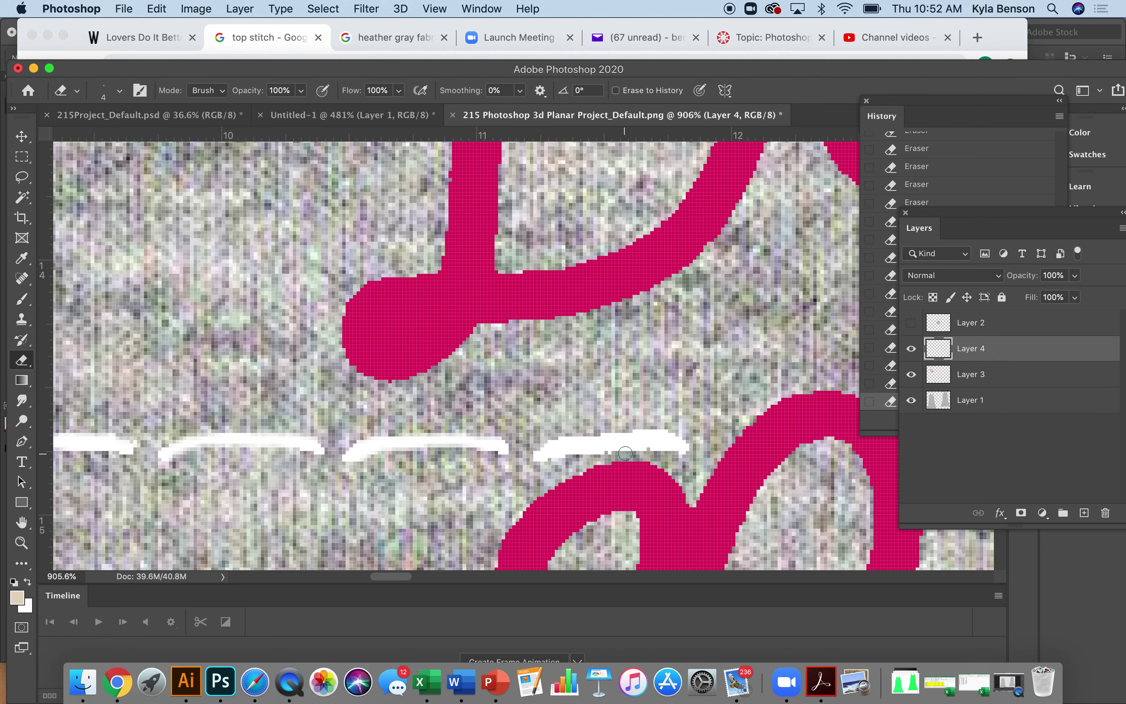
mouse_move(624, 453)
mouse_down()
mouse_move(580, 461)
mouse_move(591, 434)
mouse_move(551, 460)
mouse_move(562, 434)
mouse_move(532, 462)
mouse_move(542, 442)
mouse_move(598, 439)
mouse_move(580, 467)
mouse_move(657, 417)
mouse_move(630, 452)
mouse_move(669, 432)
mouse_move(642, 456)
mouse_move(676, 439)
mouse_move(678, 463)
mouse_up()
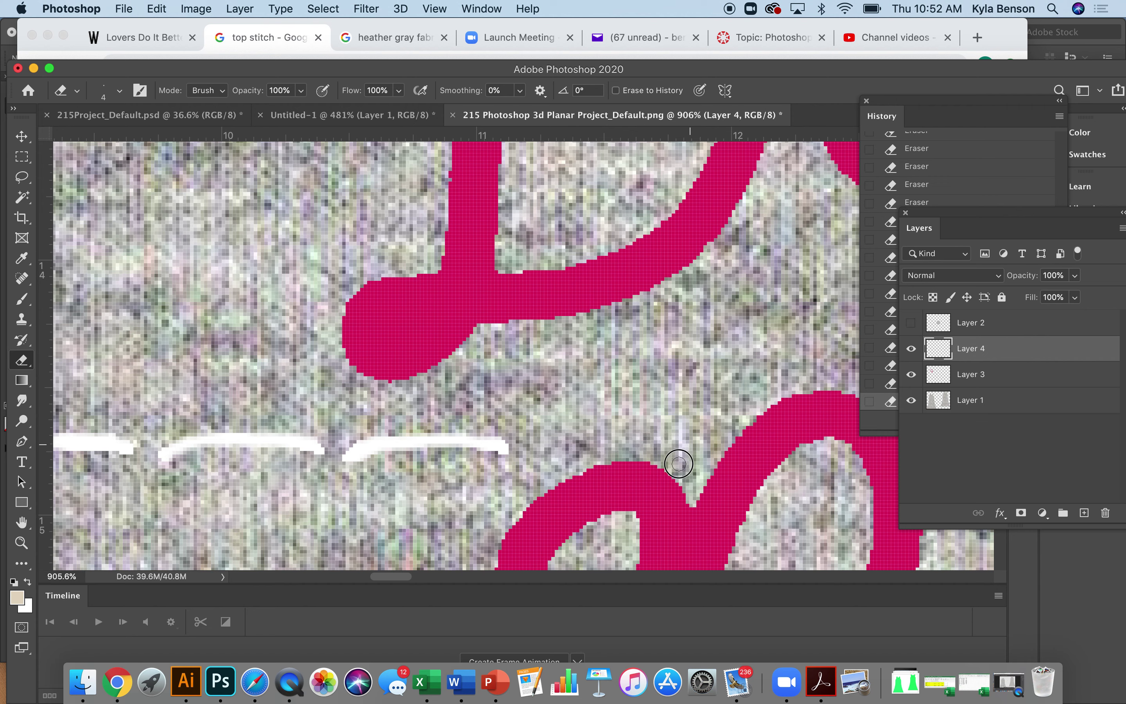
scroll(375, 538, left, 10)
scroll(375, 538, down, 1)
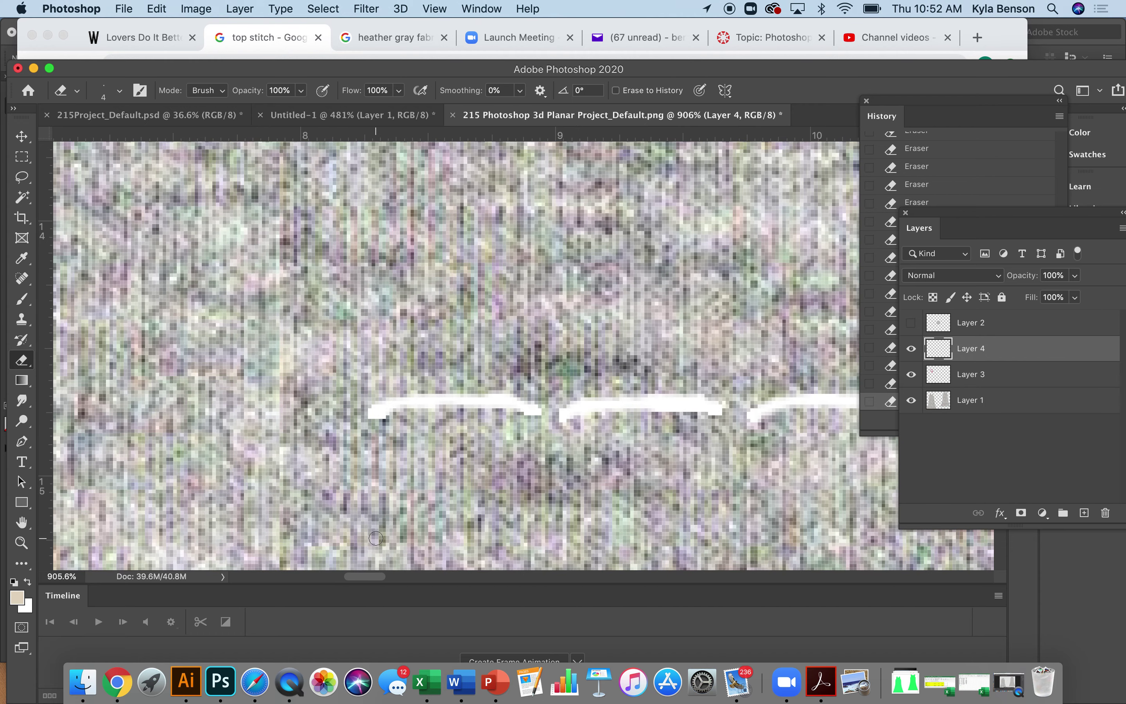
- Move the cleaned four-stitch row to the open fabric below the word "Better"
key(super+0)
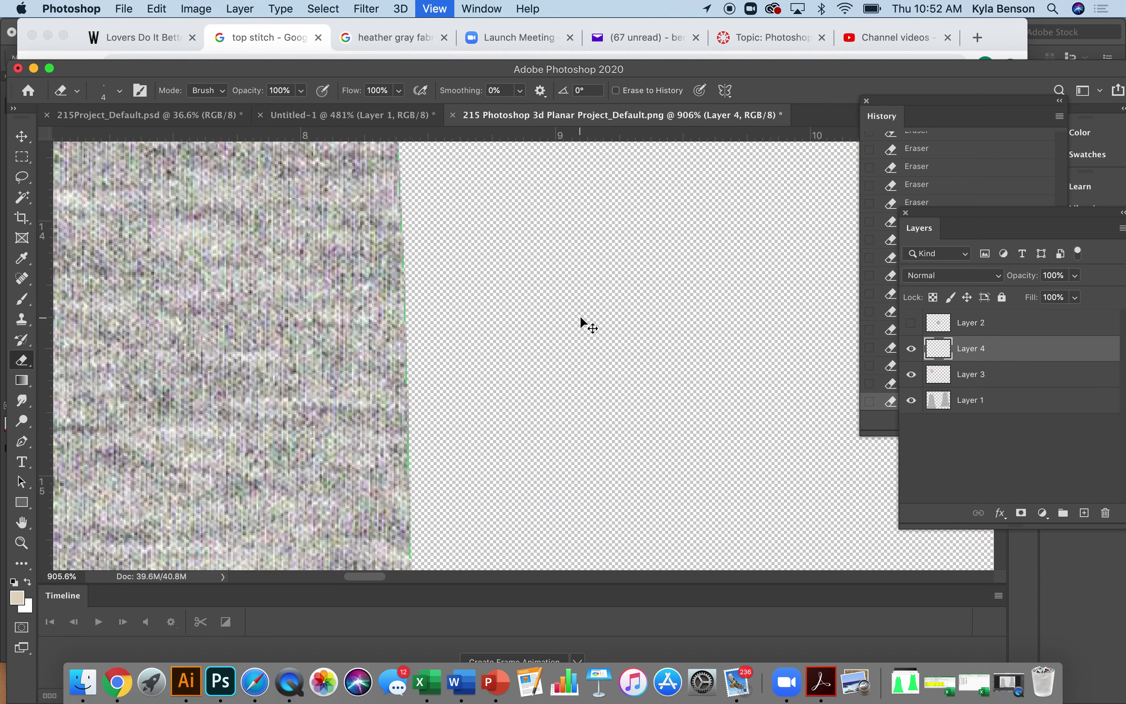
key(z)
drag(332, 282, 420, 385)
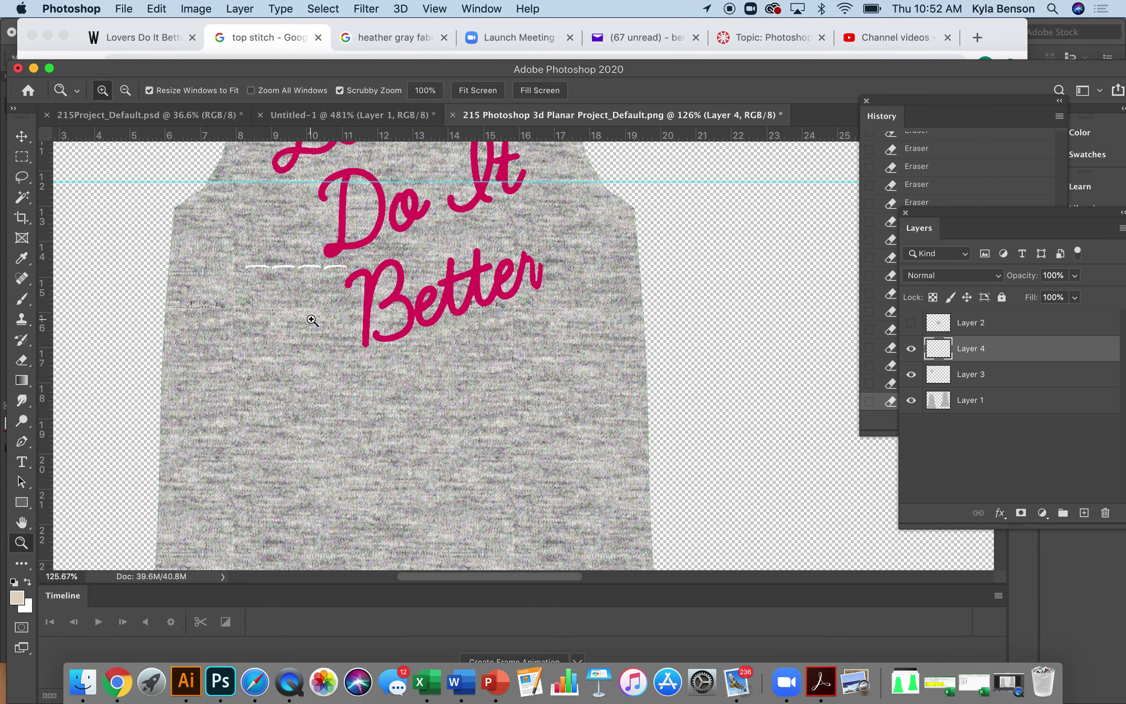
key(v)
drag(314, 269, 549, 417)
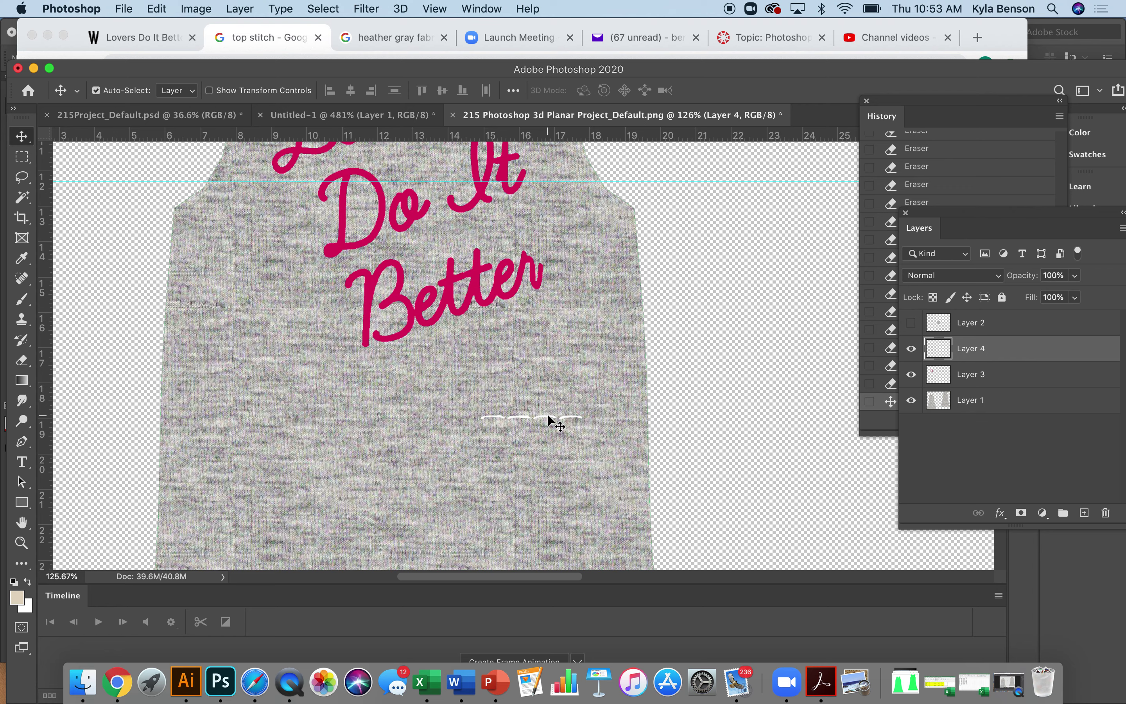
- Hide Layer 4 to identify the stitch row, and create a new 252 x 10 px transparent document at 72 ppi
click(541, 414)
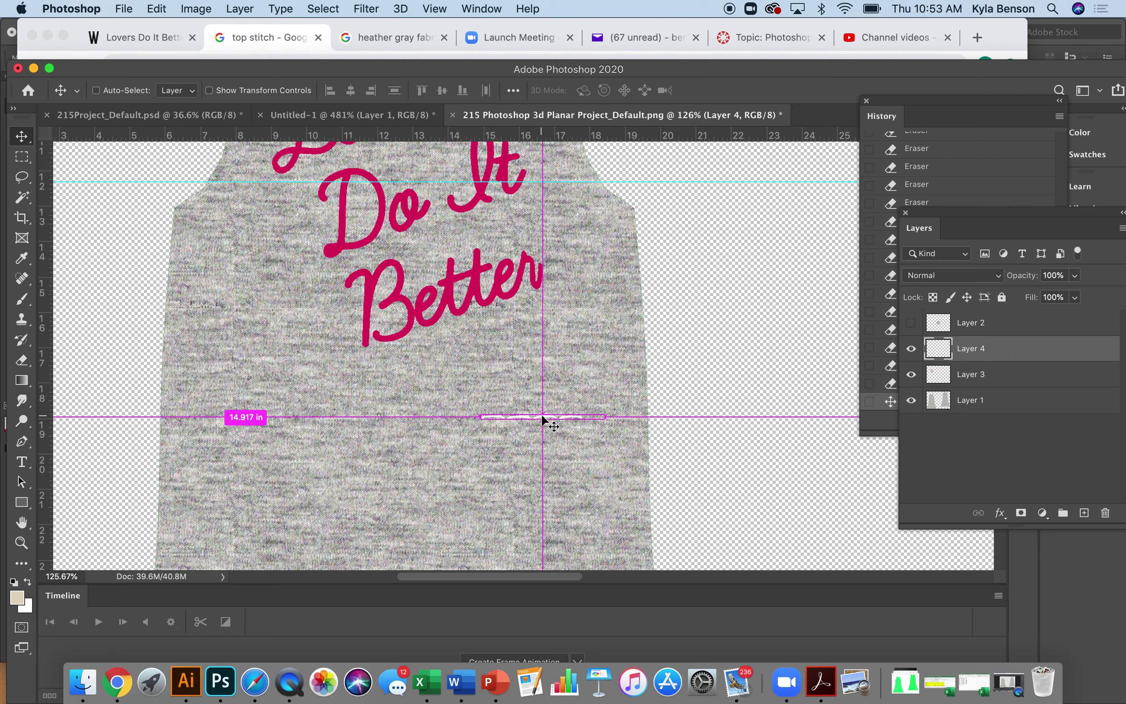
click(911, 355)
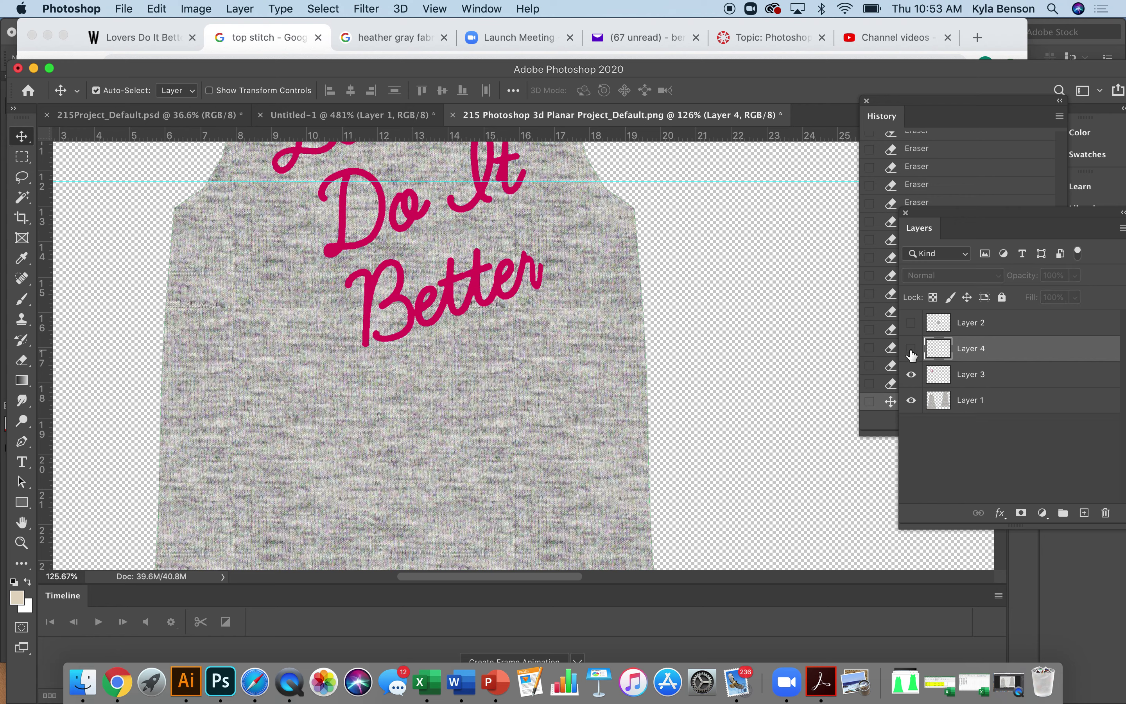
click(467, 441)
key(super+n)
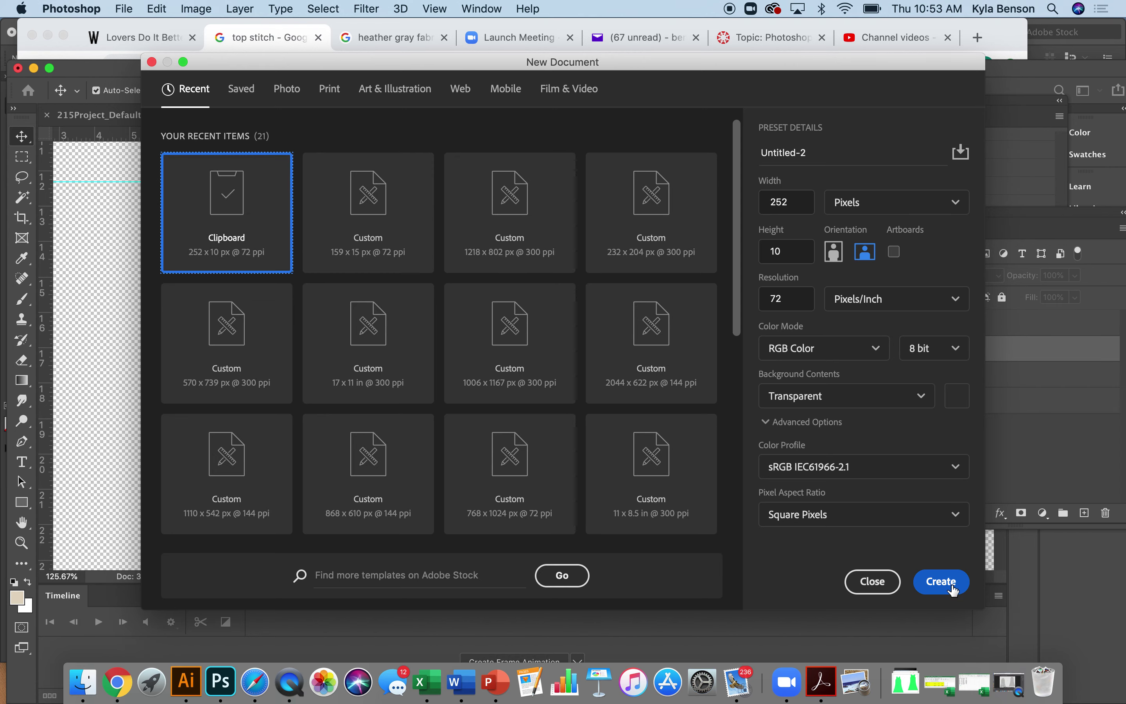
click(940, 581)
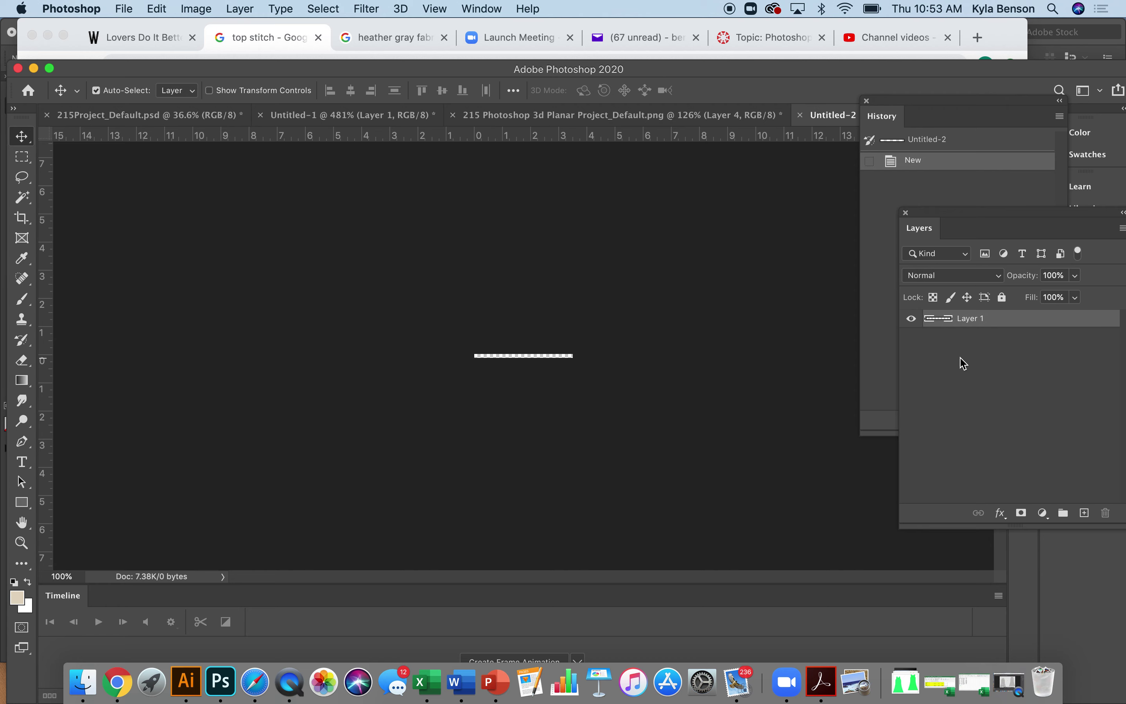
- Create another 252 x 10 px document at 72 ppi with a transparent background and add the stitch row as a layer
key(super+n)
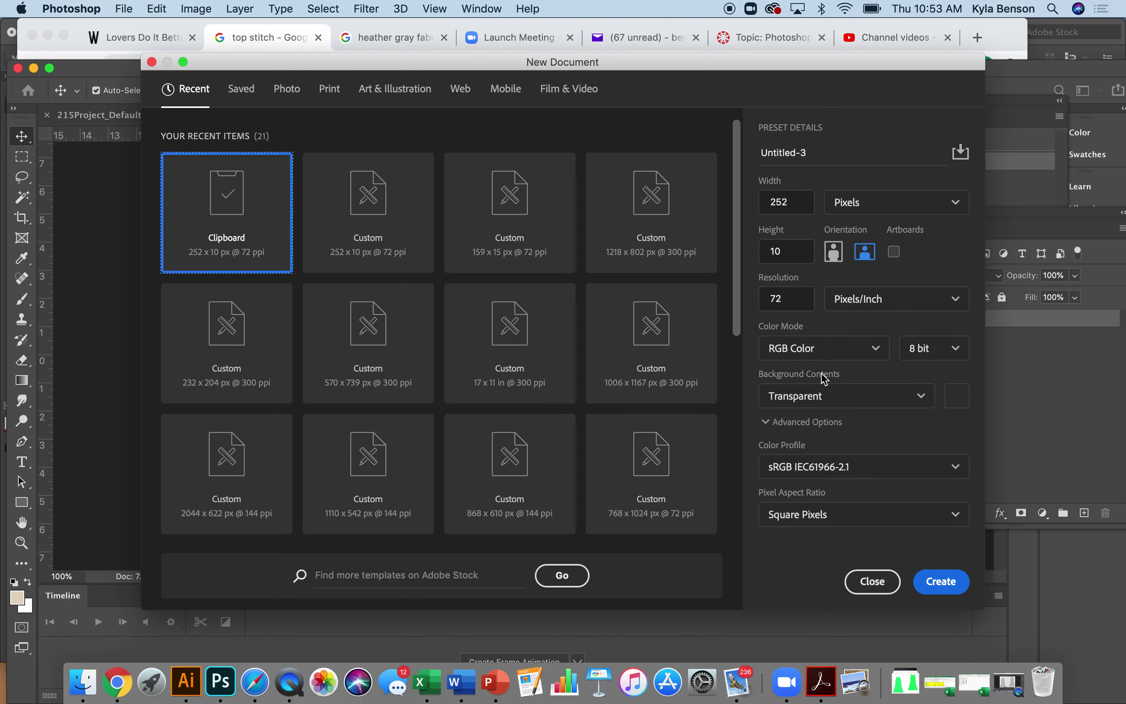
click(924, 403)
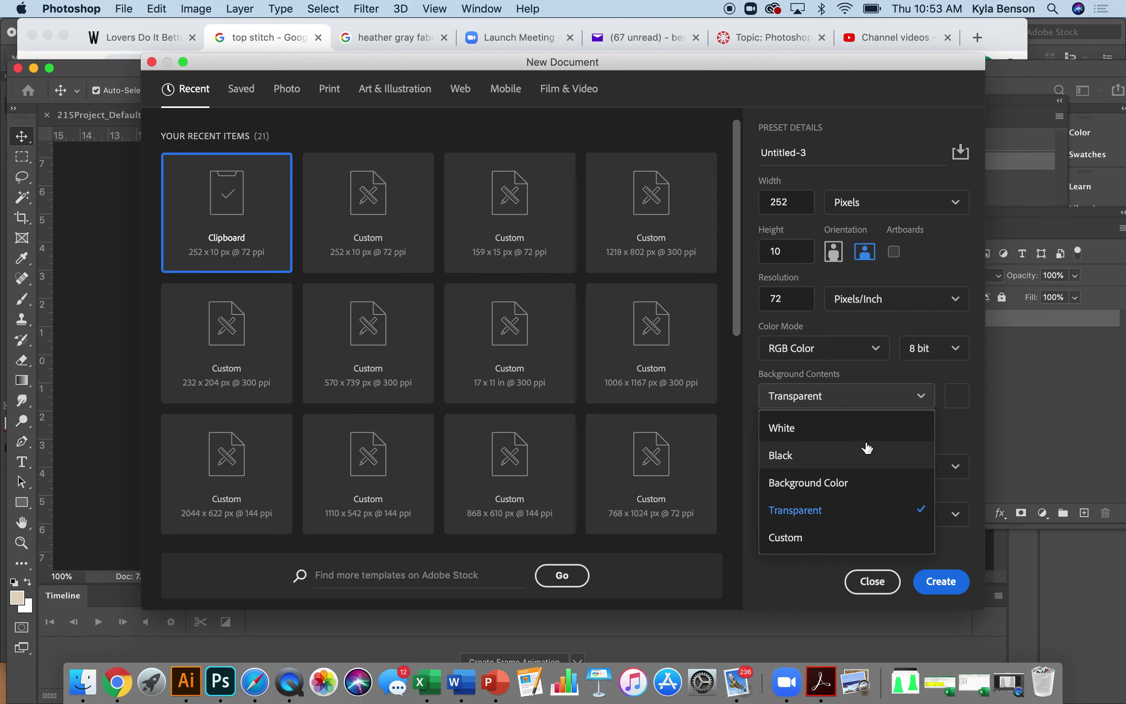
click(864, 508)
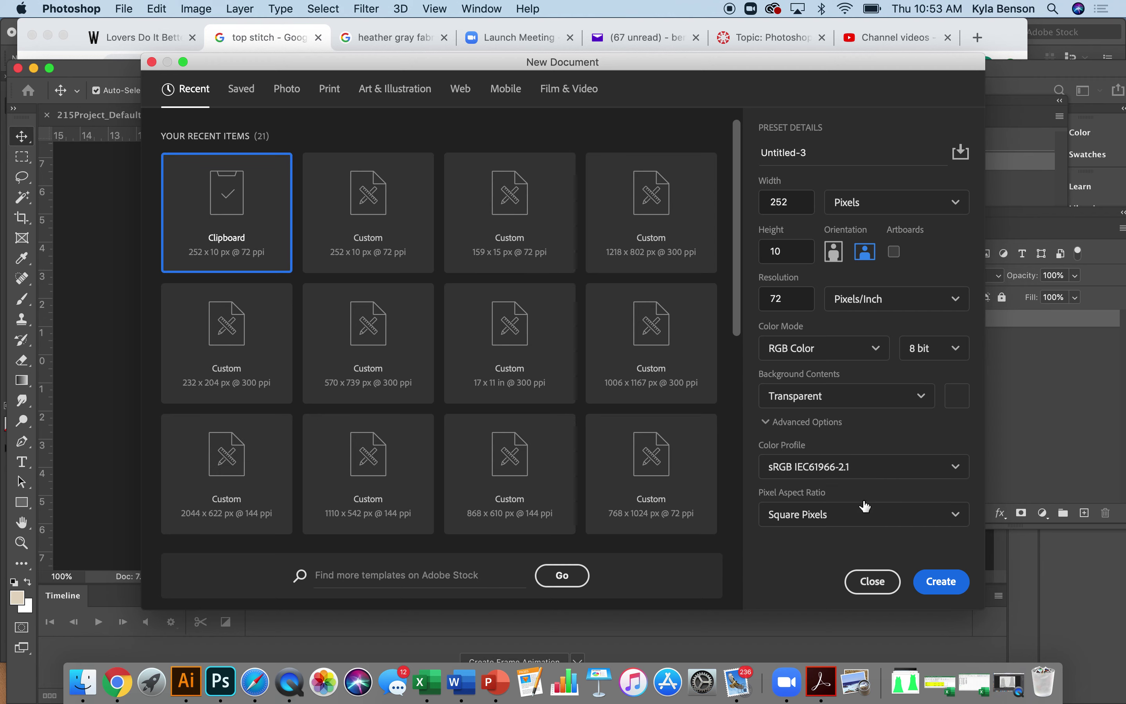
click(947, 586)
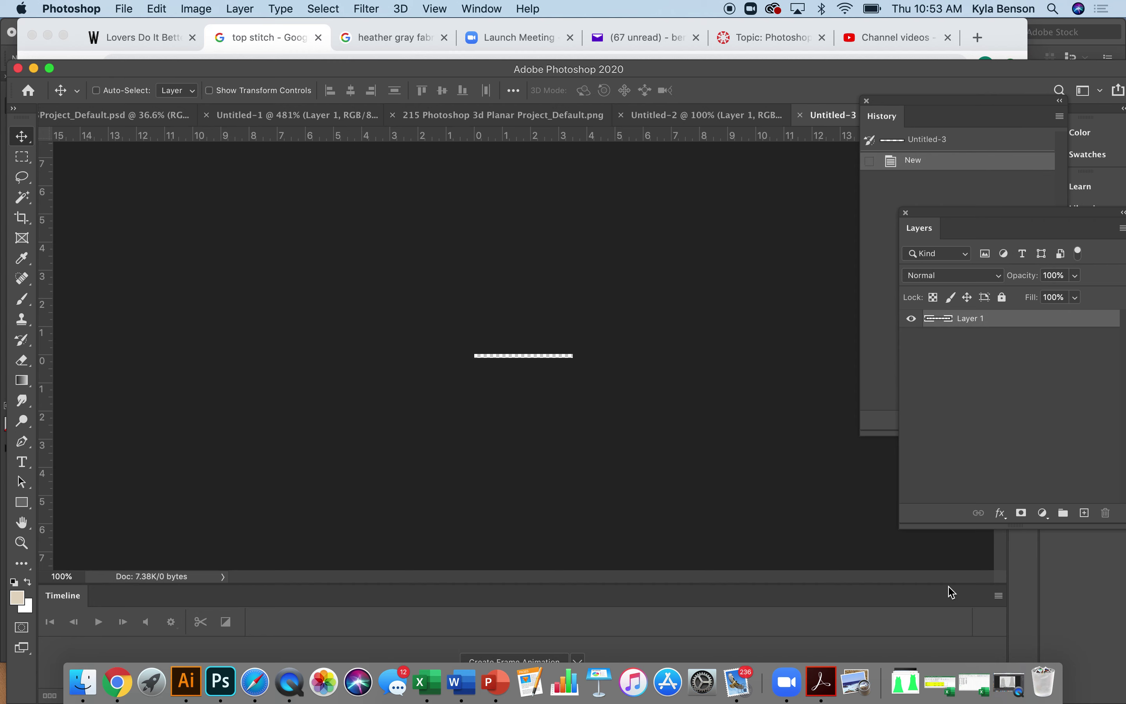
key(super+j)
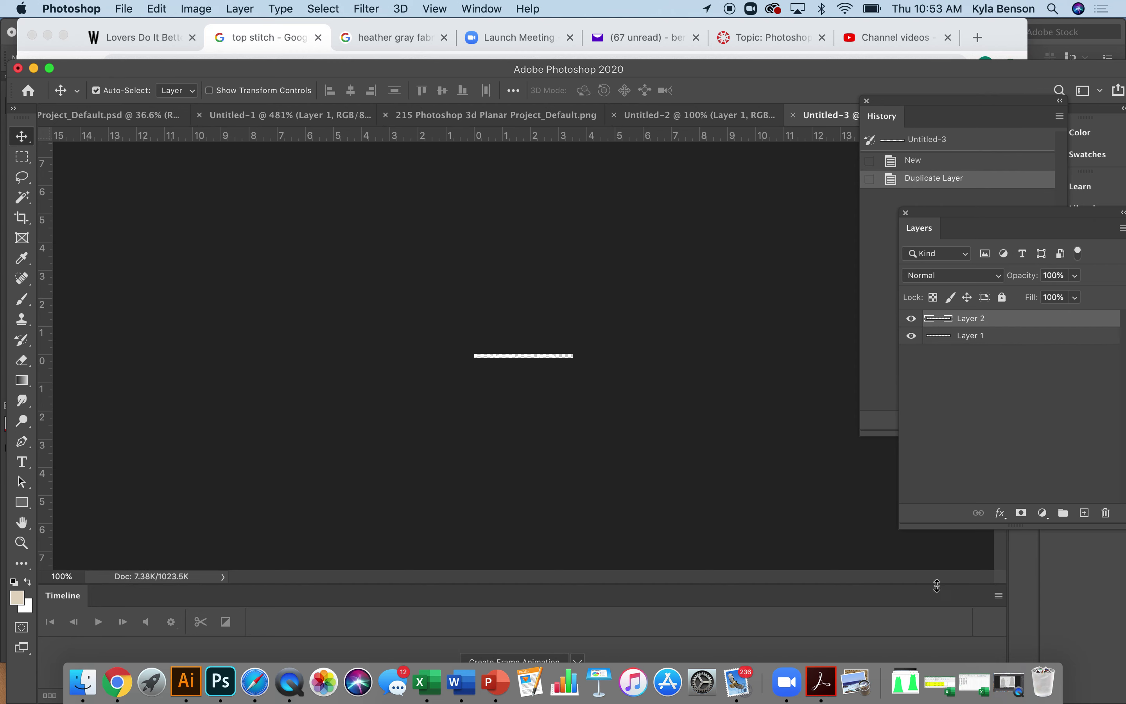
key(z)
drag(518, 320, 641, 442)
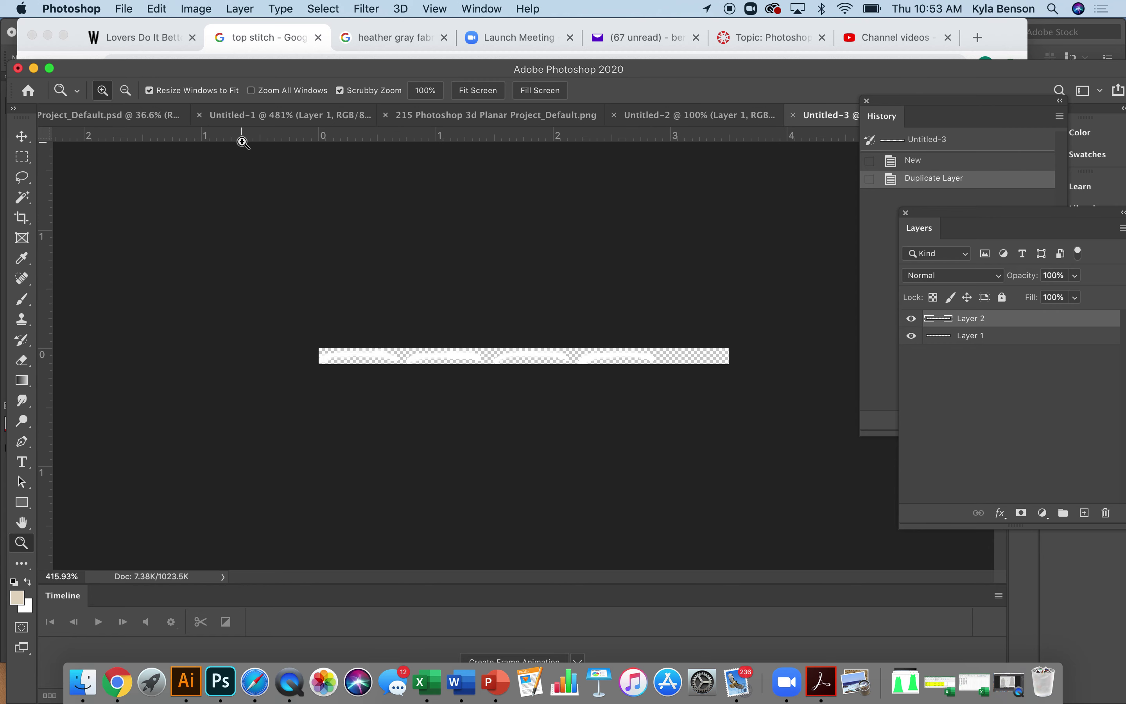
- Start a quick PNG export of the stitch document and name the file stitches.png
click(131, 8)
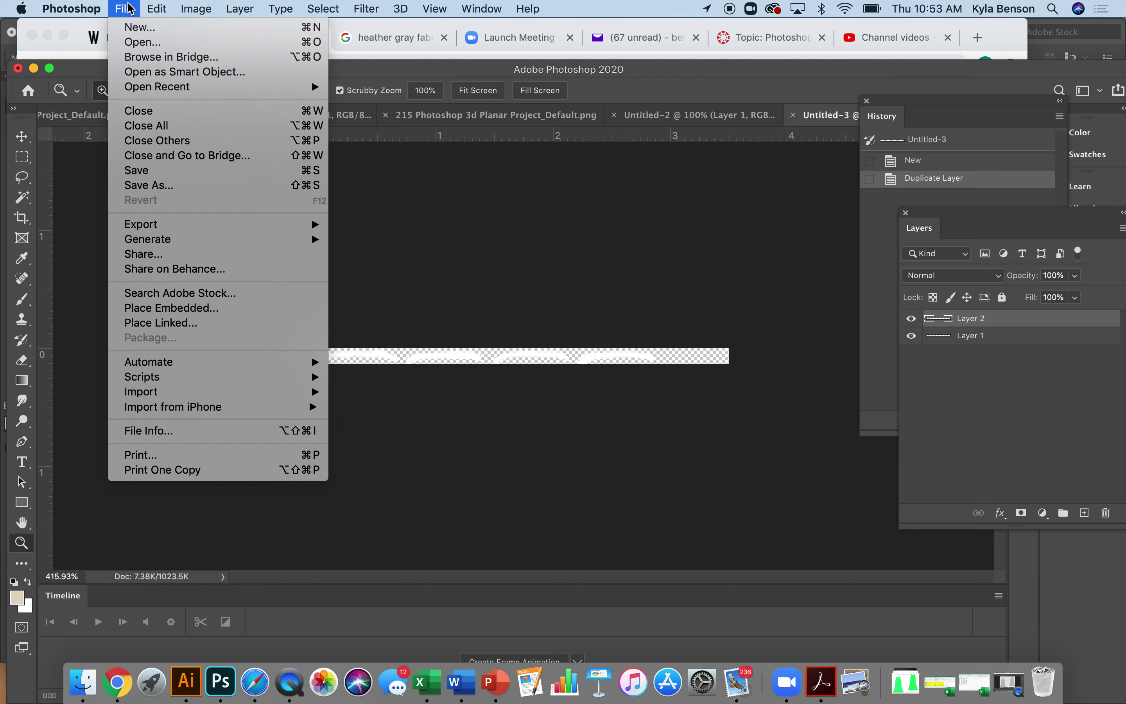
mouse_move(184, 226)
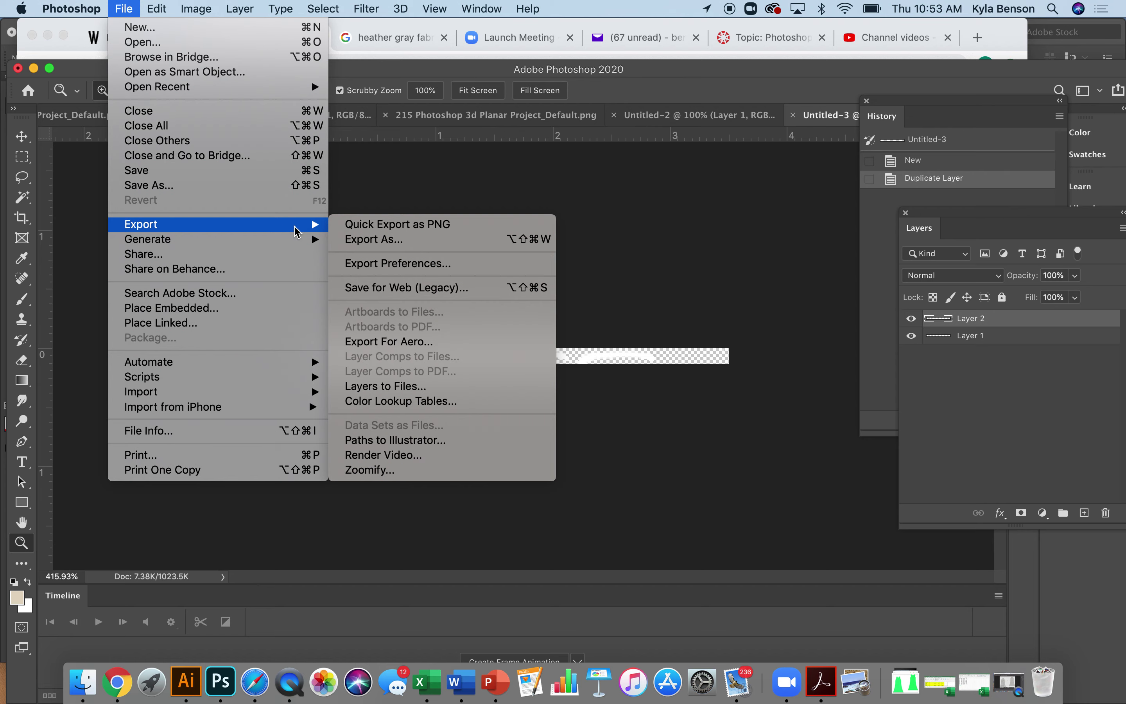
click(359, 227)
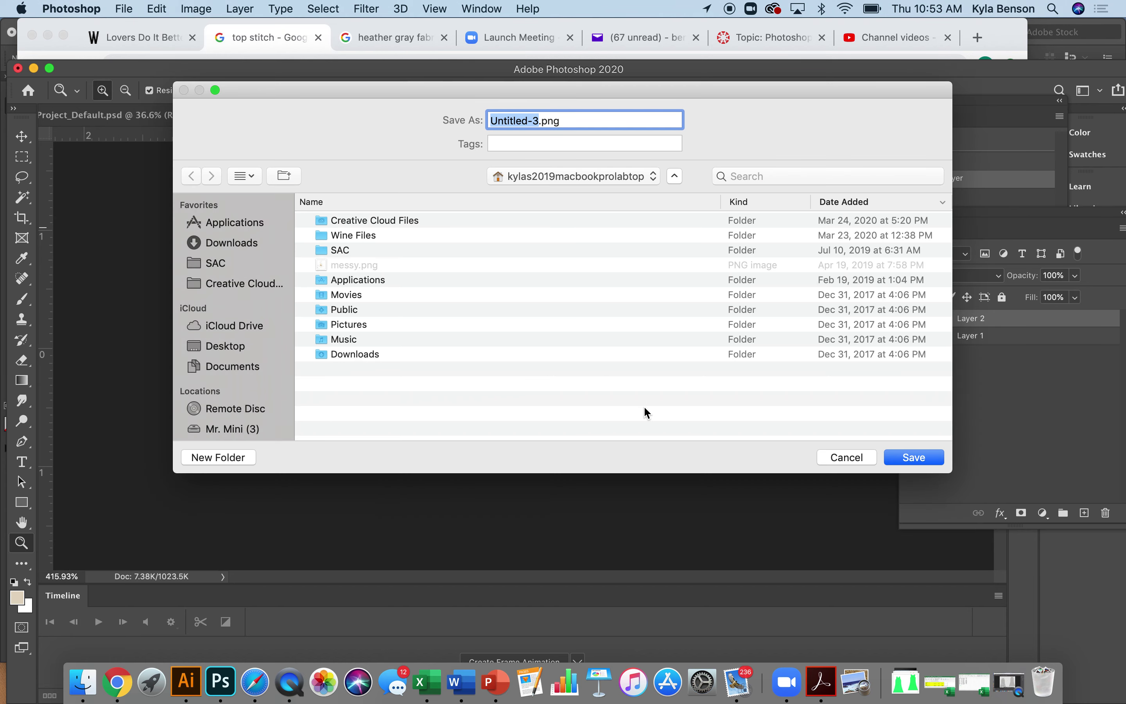
text(stitches)
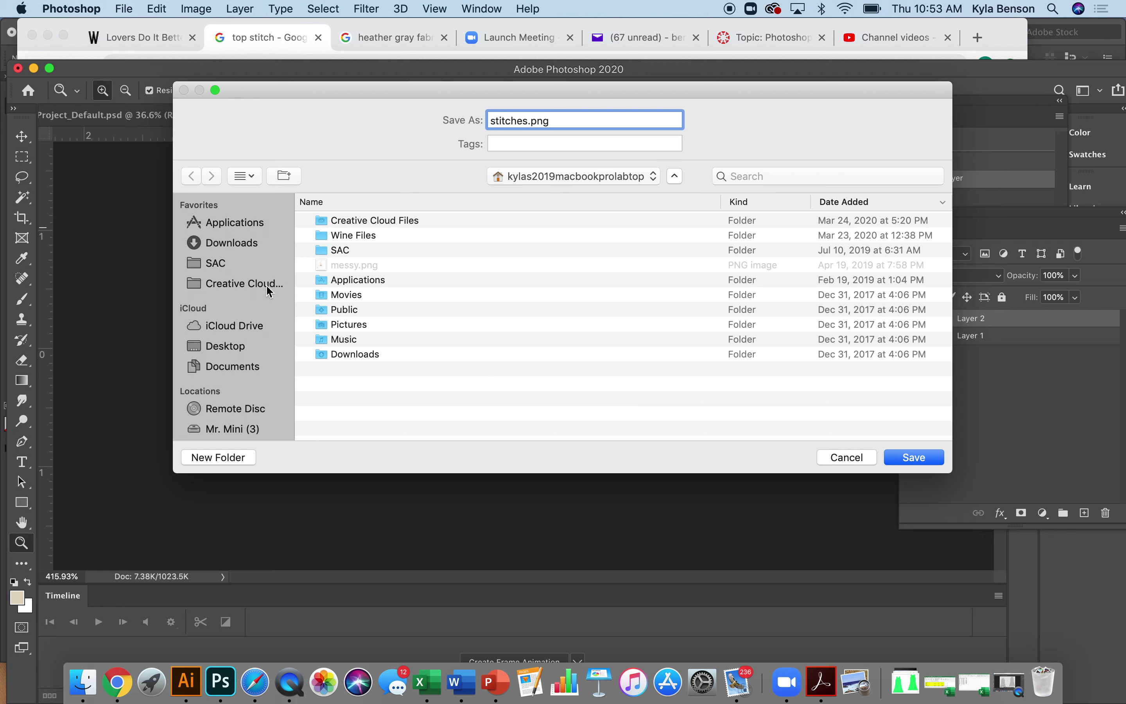
- Browse from the SAC folder to the FDM 215 folder and save the PNG export there
click(228, 263)
double_click(353, 265)
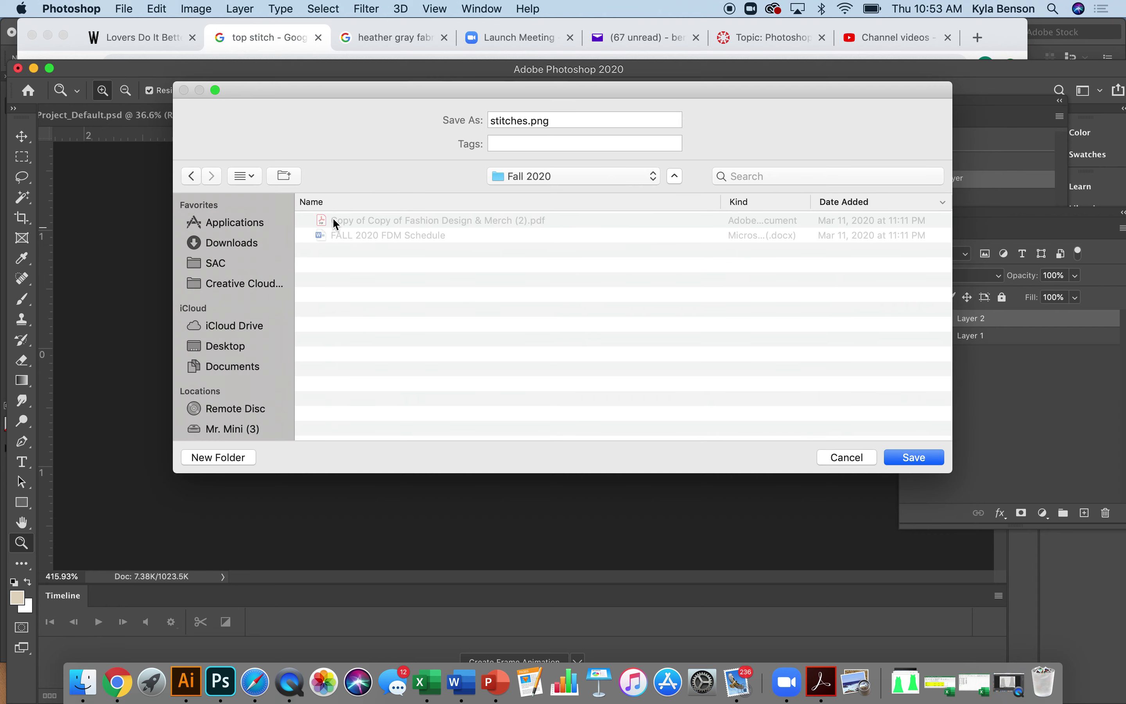
click(227, 264)
scroll(385, 309, down, 5)
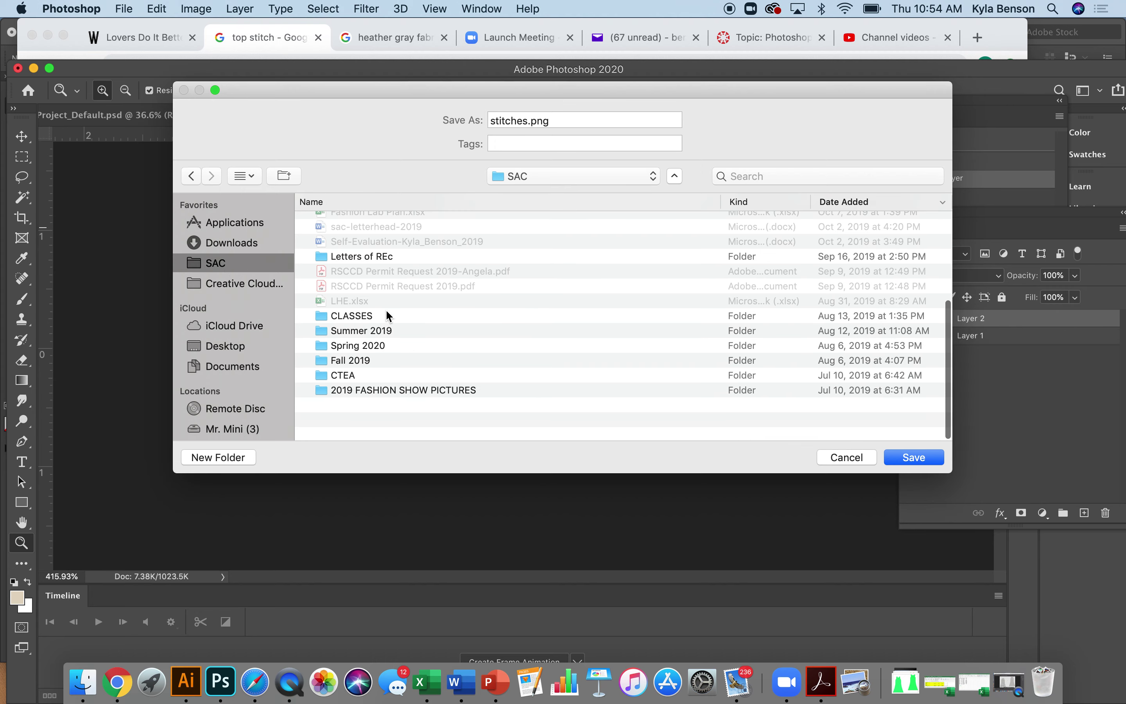
double_click(364, 360)
double_click(367, 220)
click(921, 461)
click(675, 196)
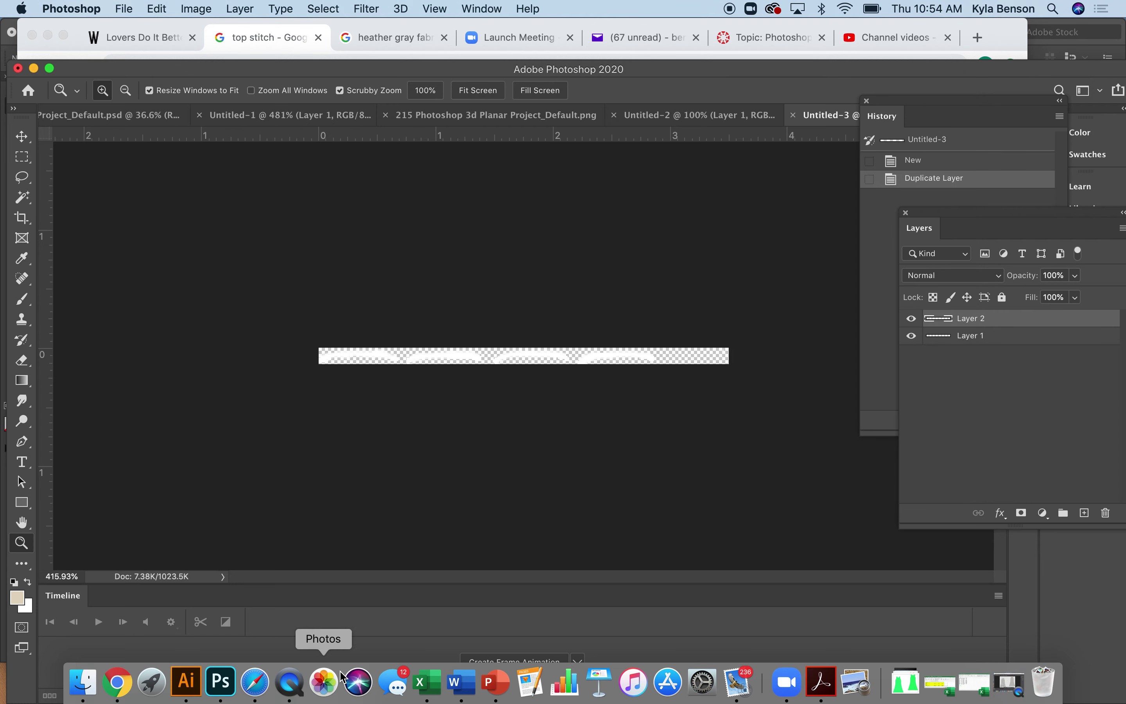
- Switch to Illustrator, create a new blank document, and open Finder at the FDM 215 folder
click(188, 683)
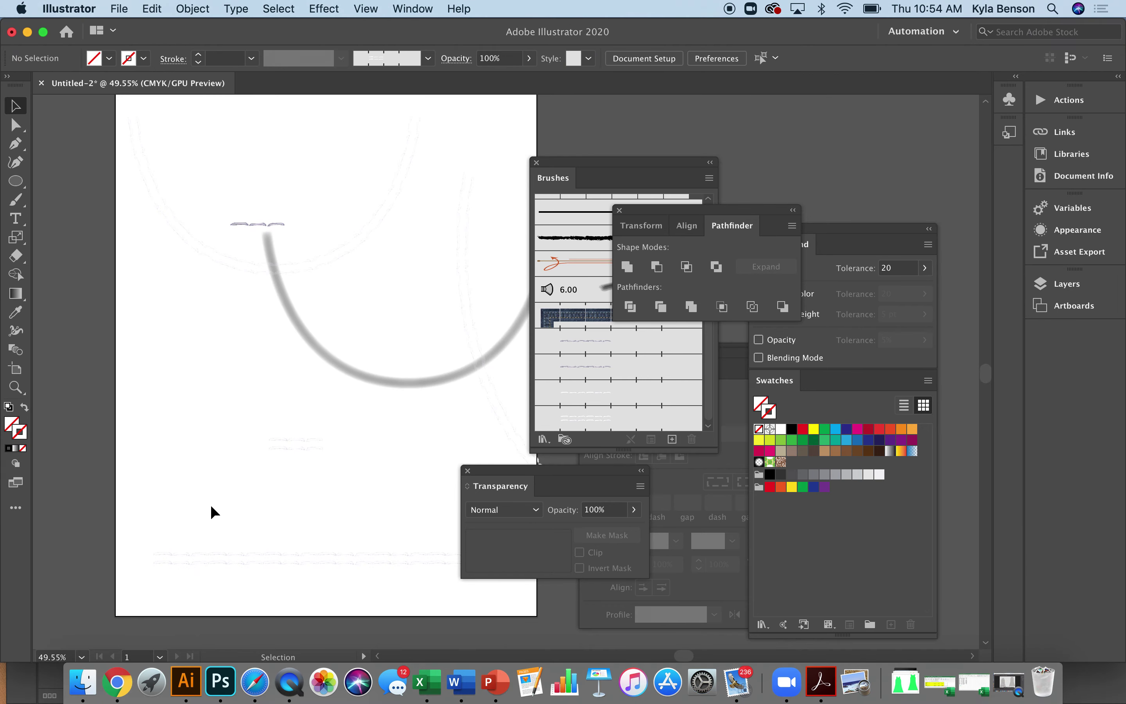
key(super+n)
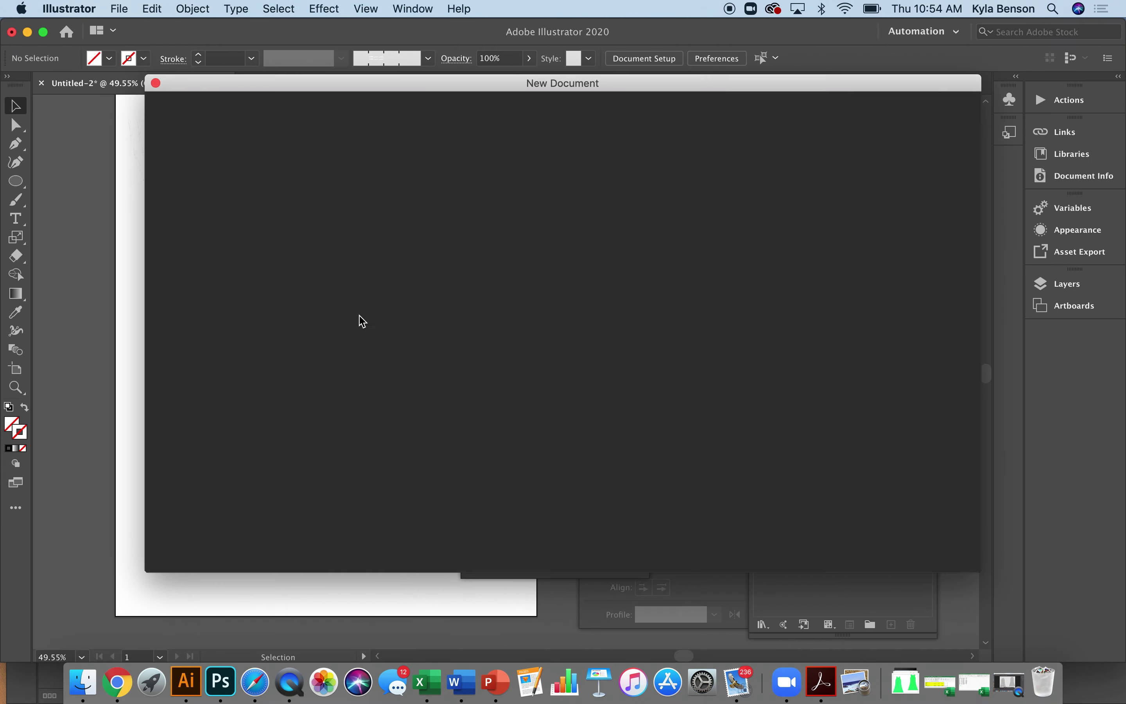
click(935, 544)
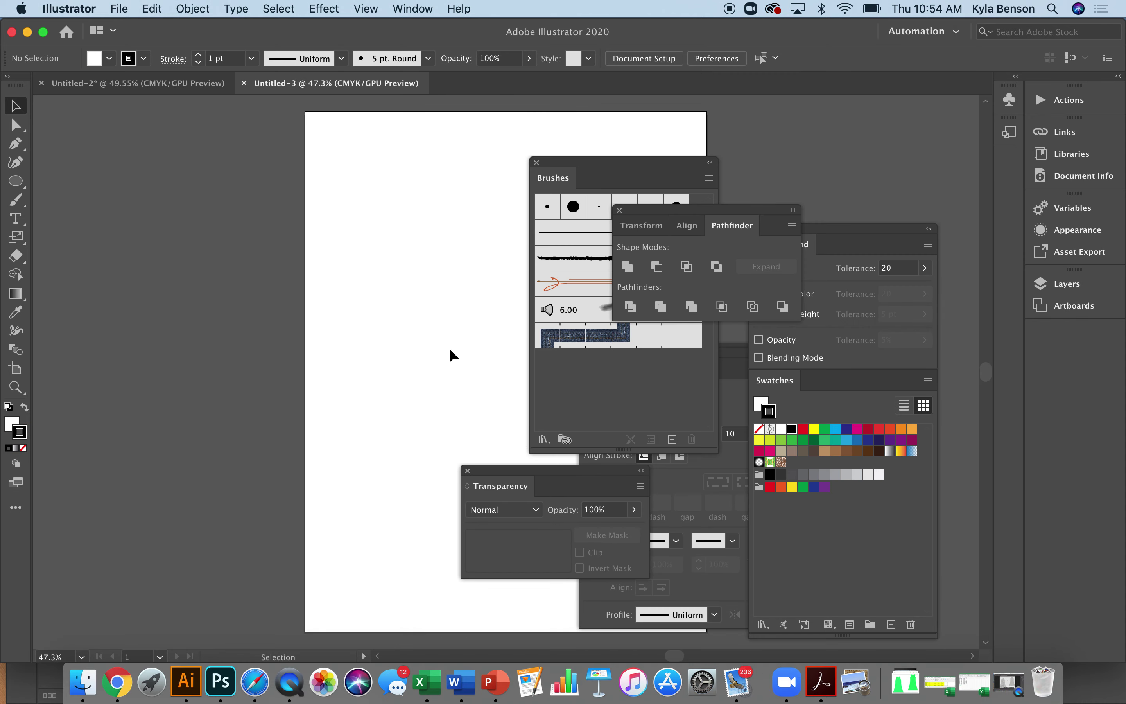
click(83, 682)
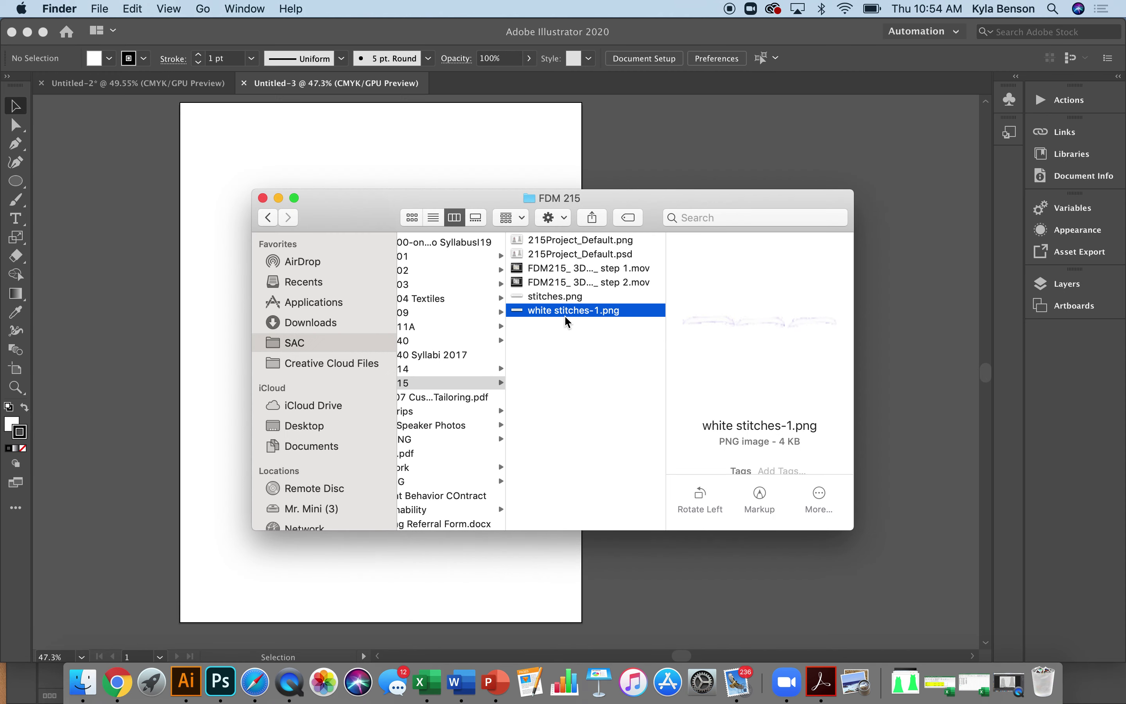
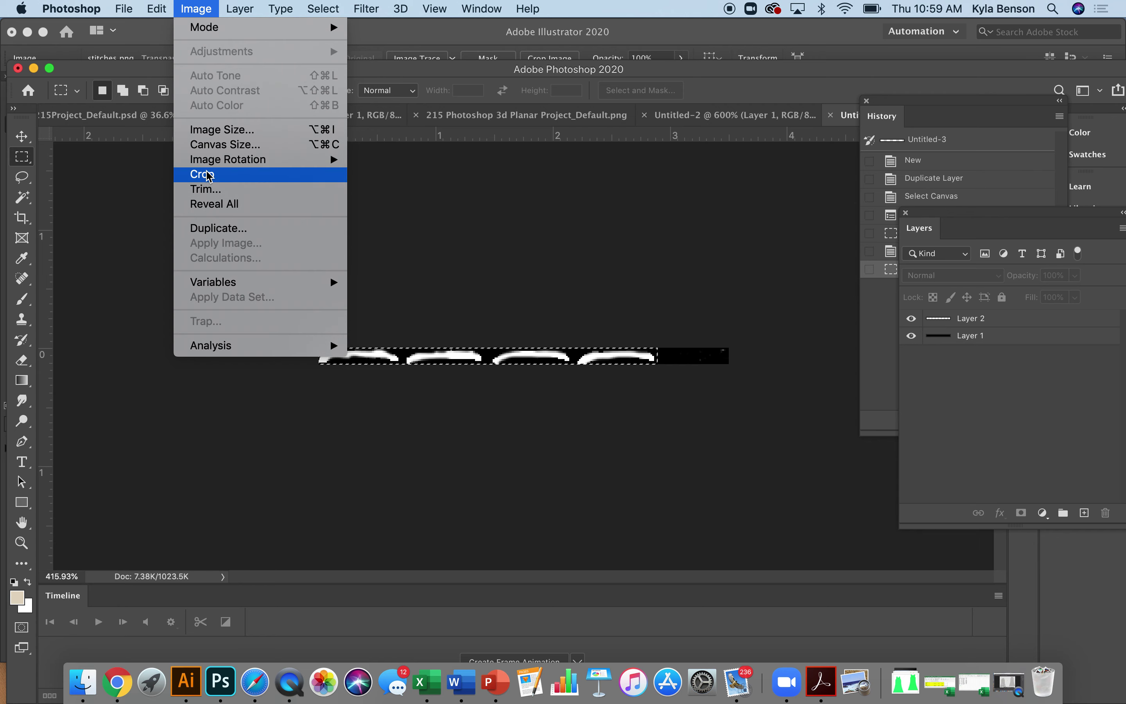
- Crop the stitch document to the selected four stitches and delete the black layer beneath them
click(207, 174)
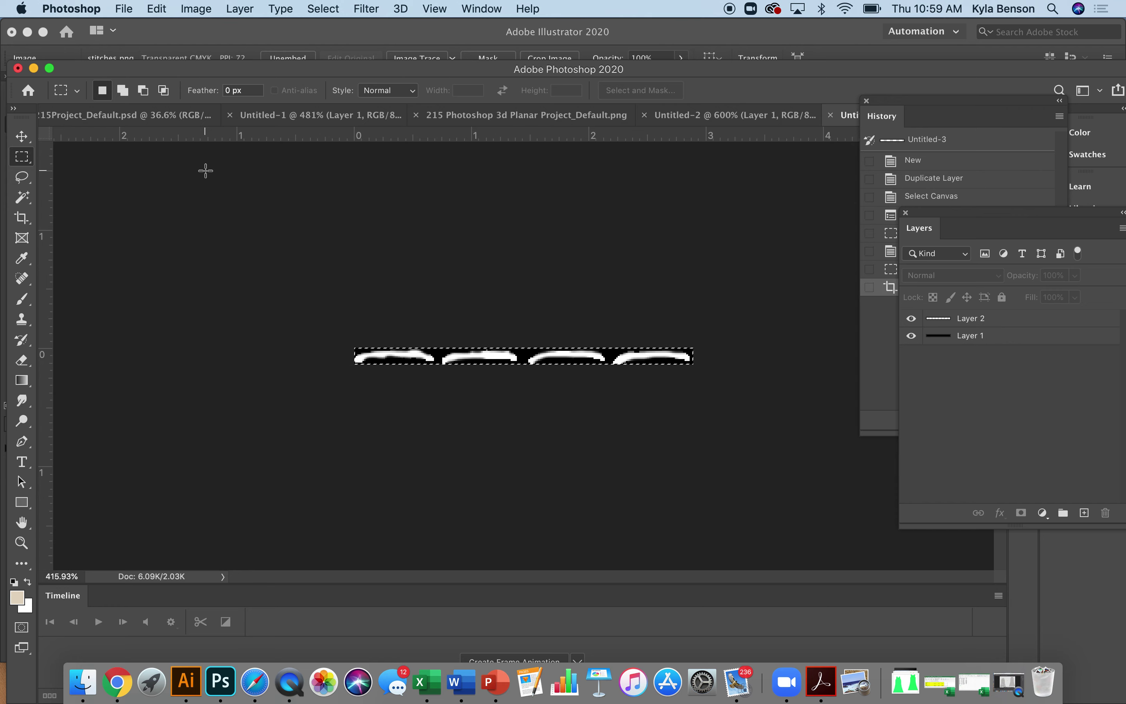
drag(995, 335, 1104, 513)
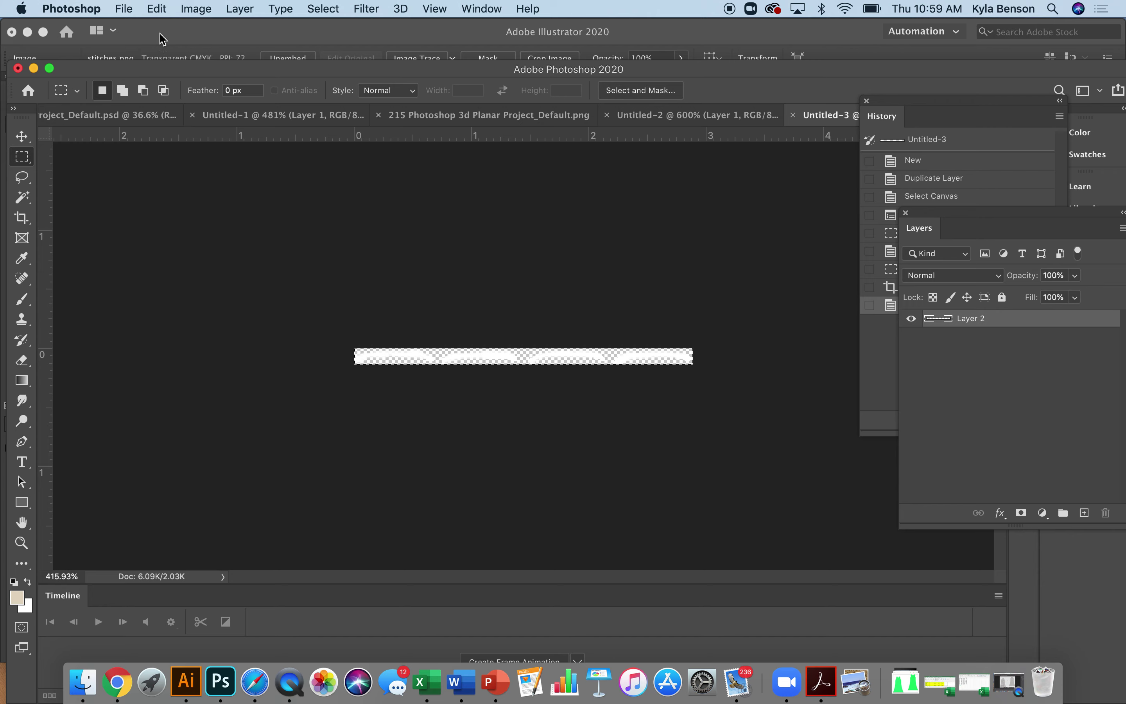
- Quick-export the cropped stitch row as a PNG to the FDM 215 folder, replacing the existing stitches.png
click(134, 11)
mouse_move(198, 228)
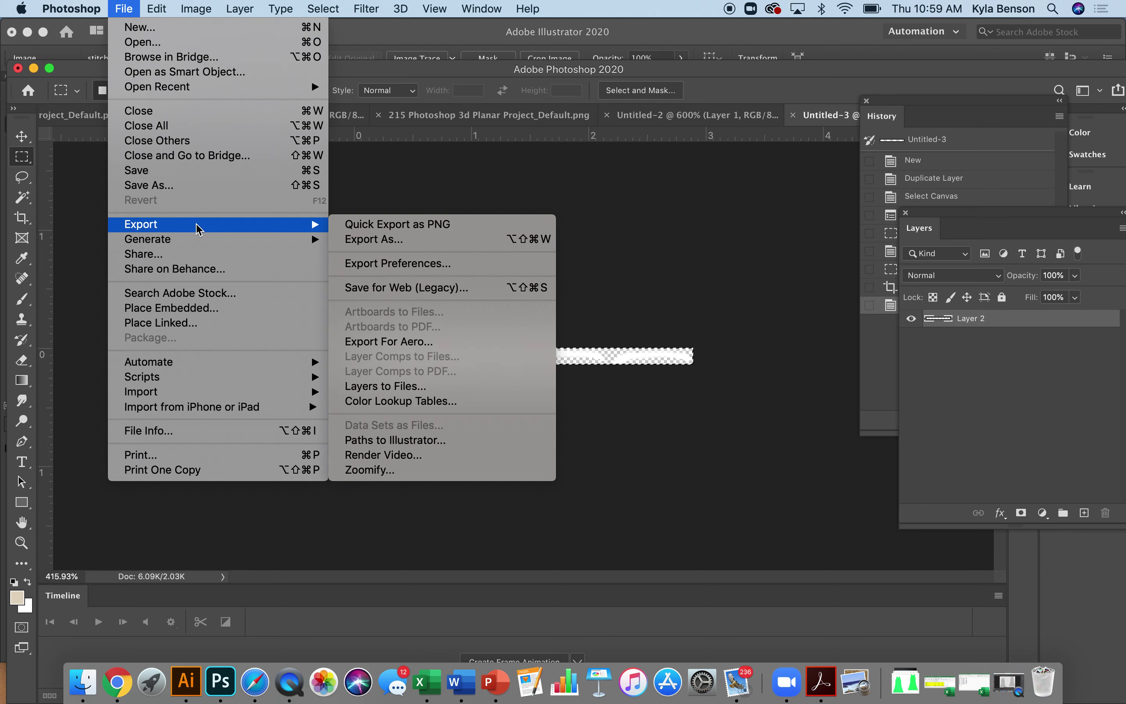
click(355, 226)
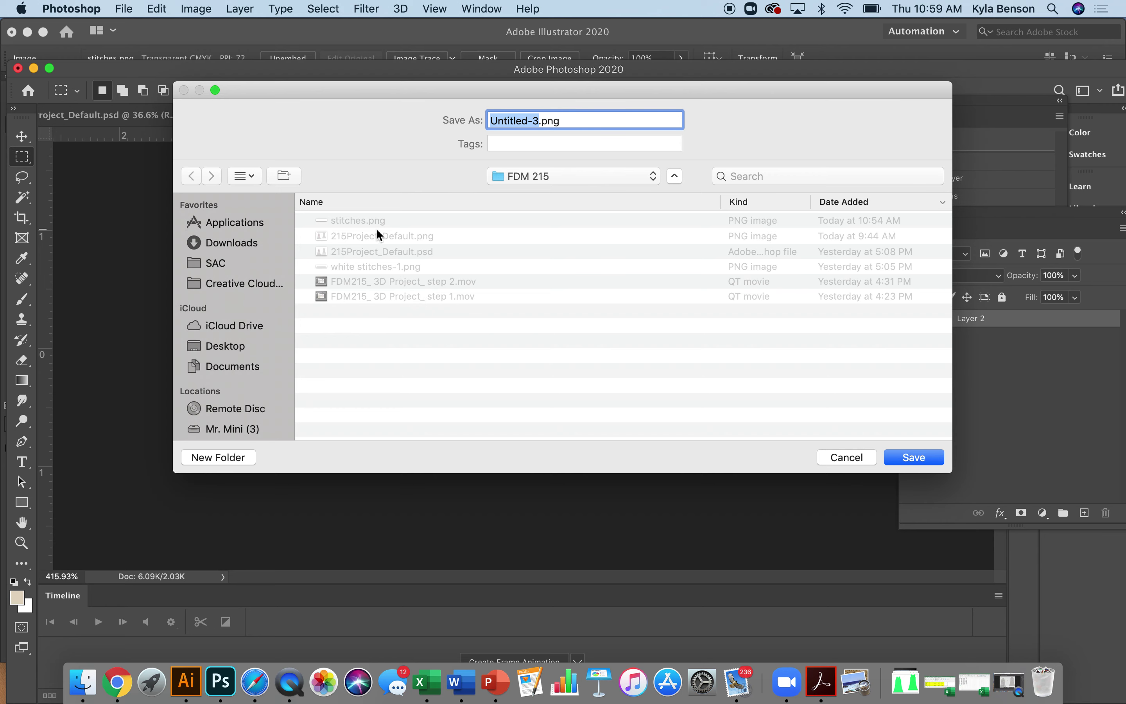
click(375, 228)
click(920, 459)
click(678, 199)
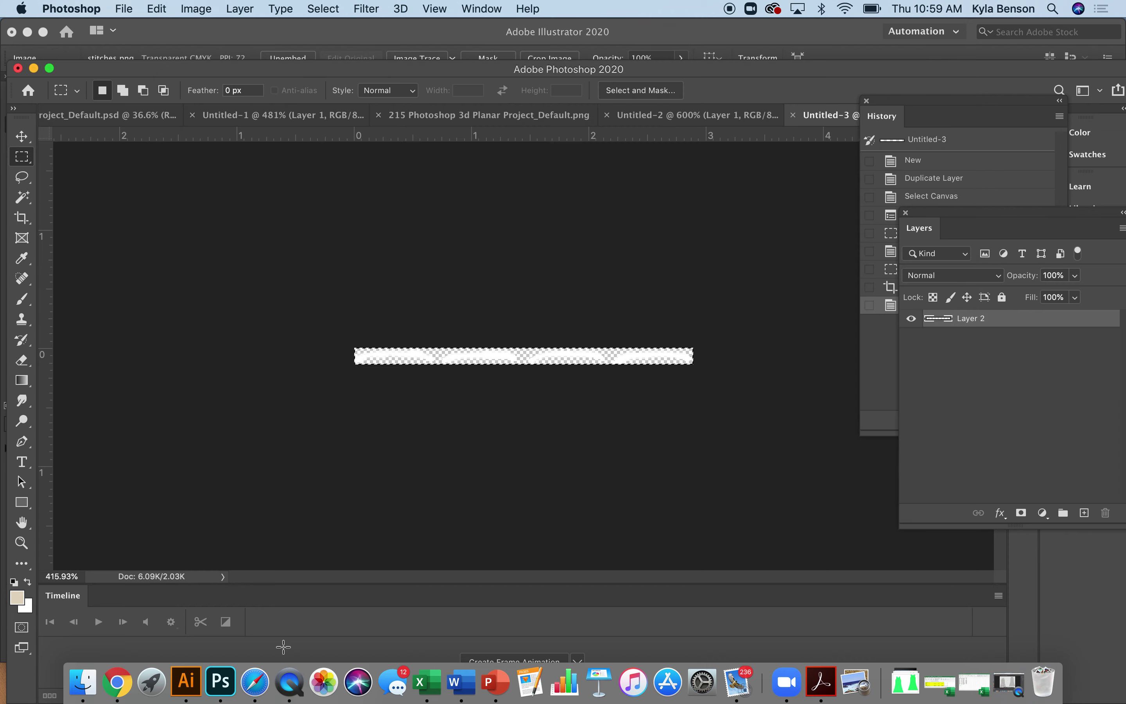
- Switch to Illustrator, place the updated stitches.png from the FDM 215 folder over the tank top, and embed the image
click(183, 696)
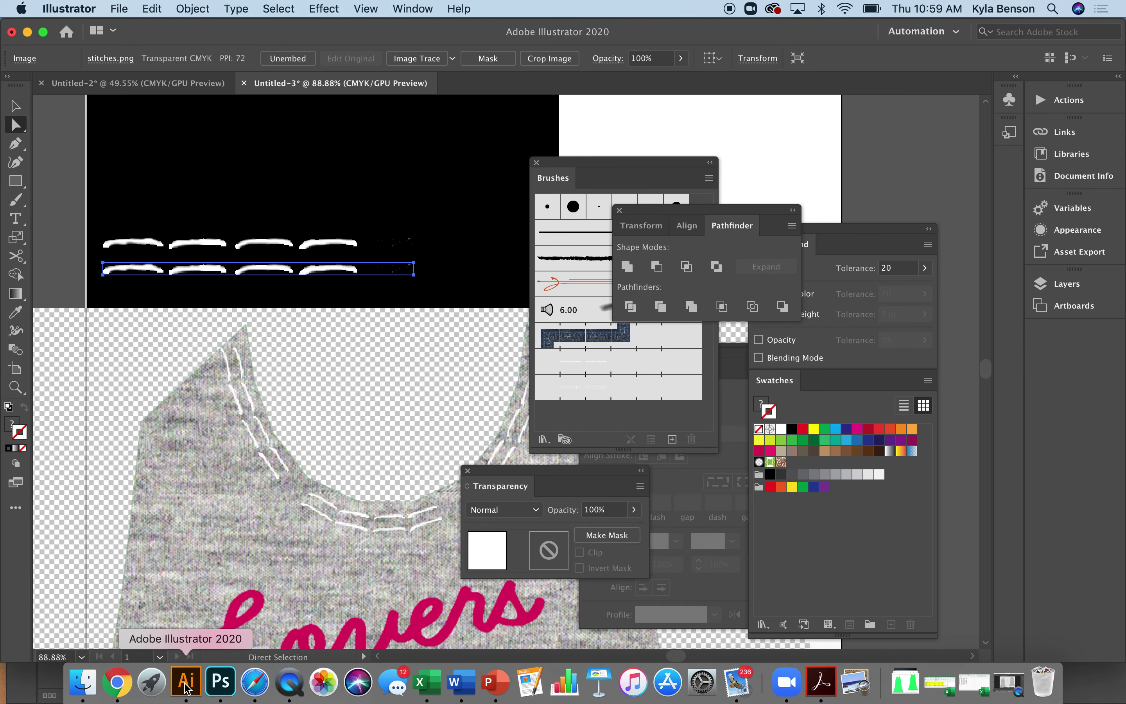
click(80, 686)
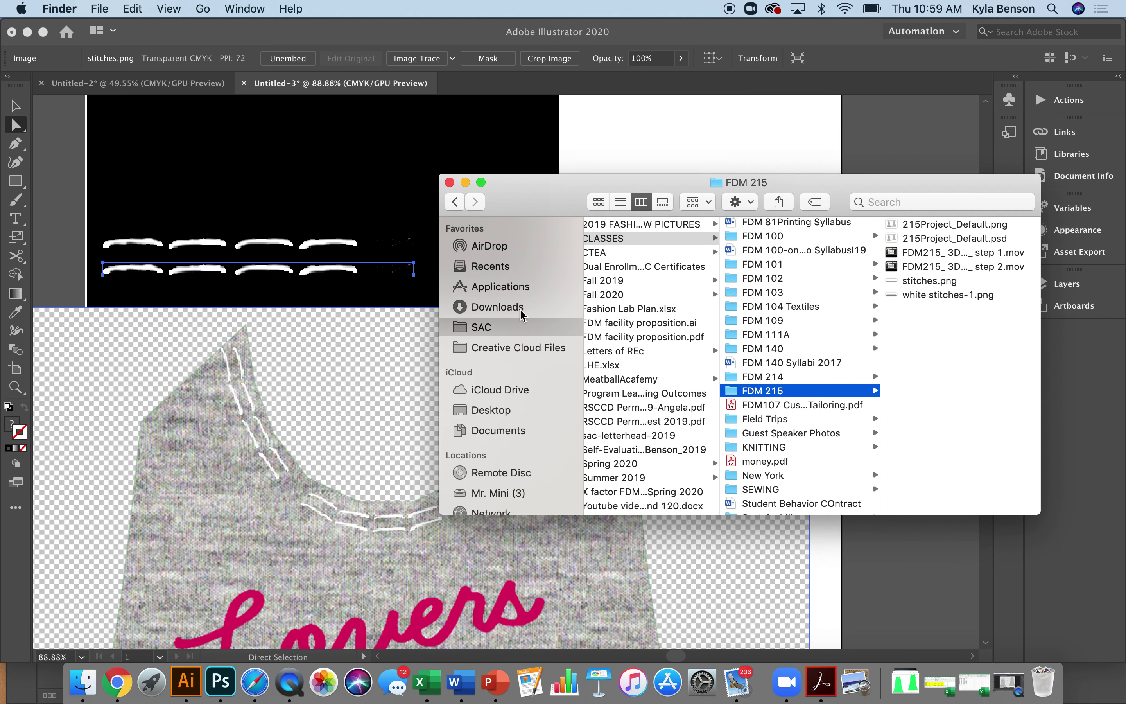
click(949, 279)
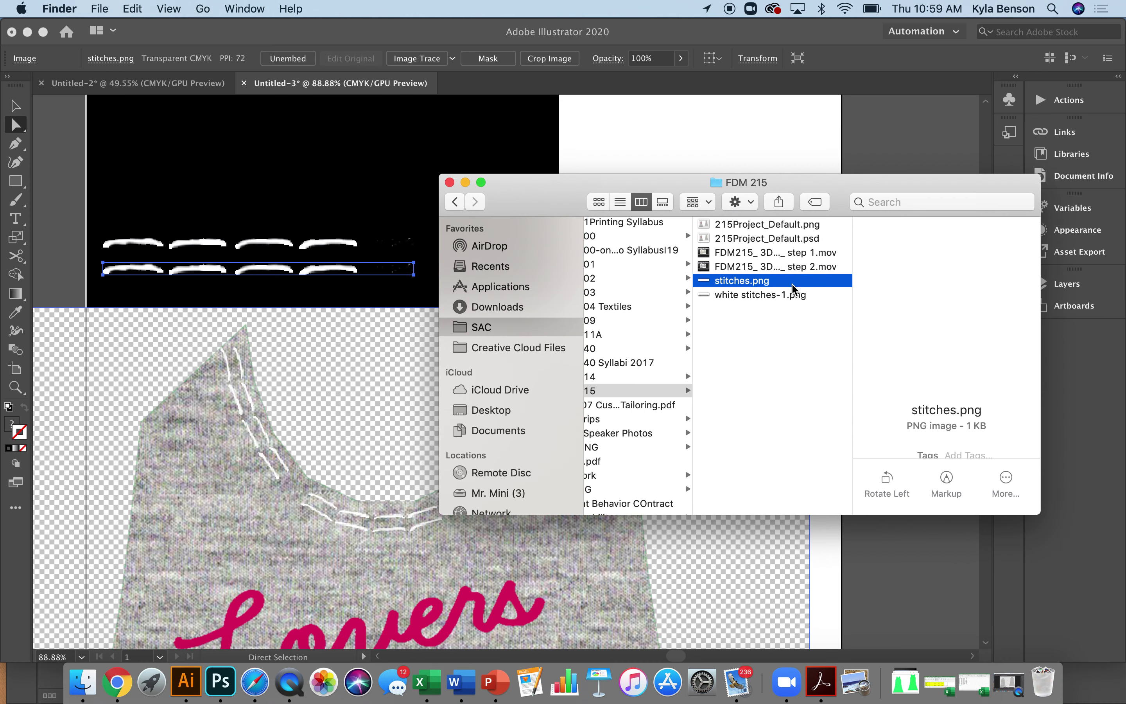
drag(741, 282, 363, 372)
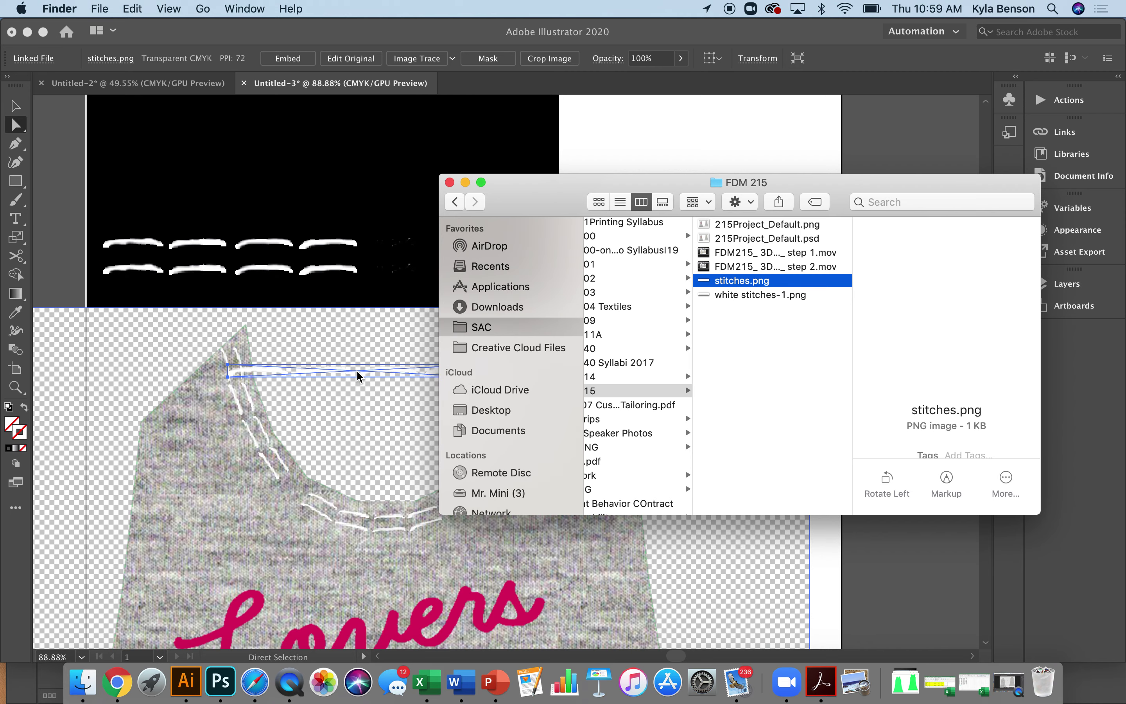
click(371, 432)
click(372, 434)
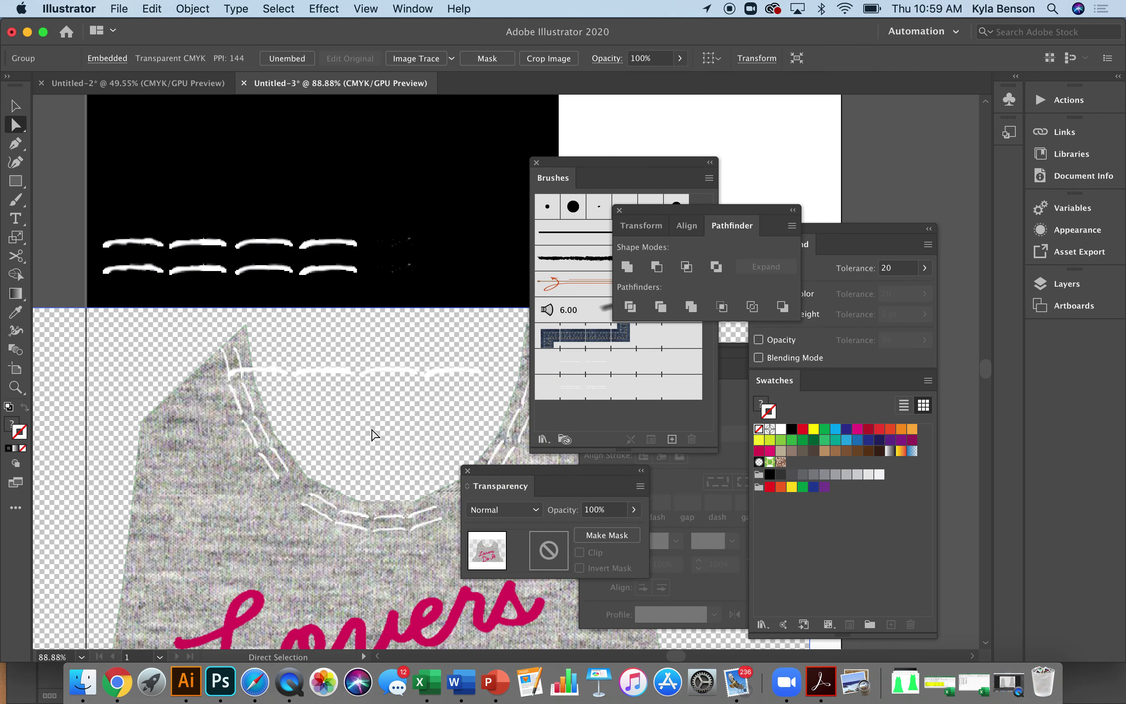
click(372, 375)
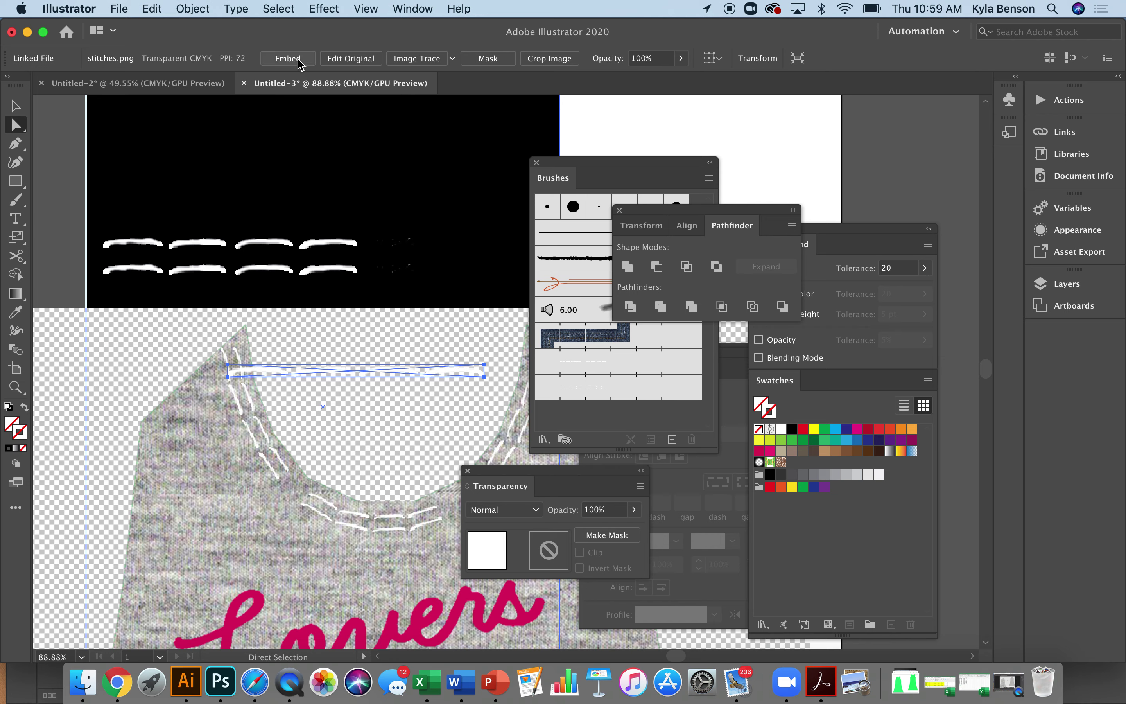
- Stack two copies of the embedded stitch row on the black rectangle, one directly below the other, and select both
key(v)
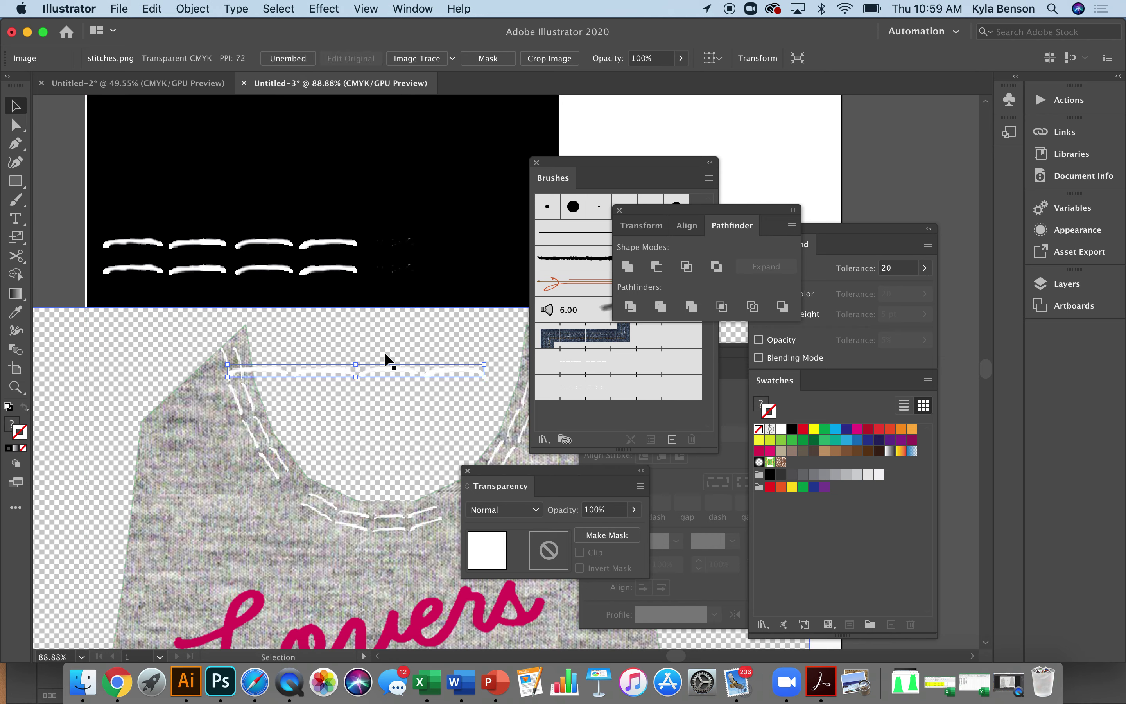
drag(387, 368, 372, 171)
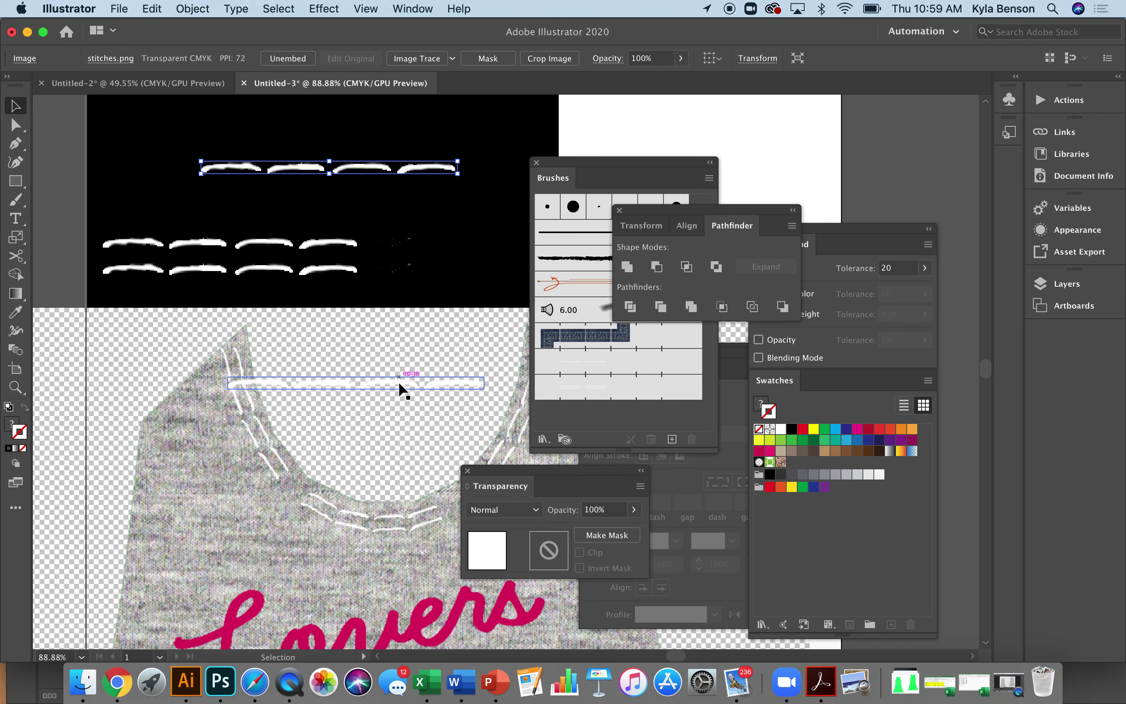
drag(402, 389, 375, 190)
shift+click(370, 170)
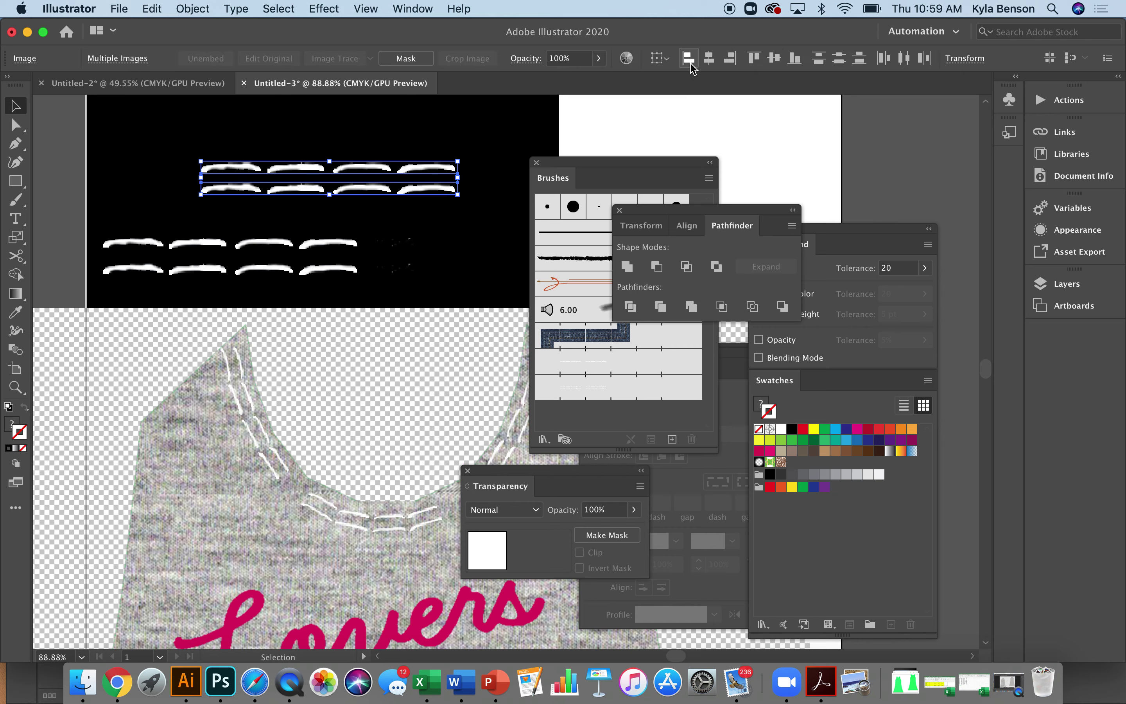
- Create a new Pattern Brush from the two selected stitch rows, keeping the default brush options
mouse_move(446, 177)
mouse_down()
mouse_move(602, 347)
mouse_move(633, 420)
mouse_move(610, 412)
mouse_up()
click(535, 427)
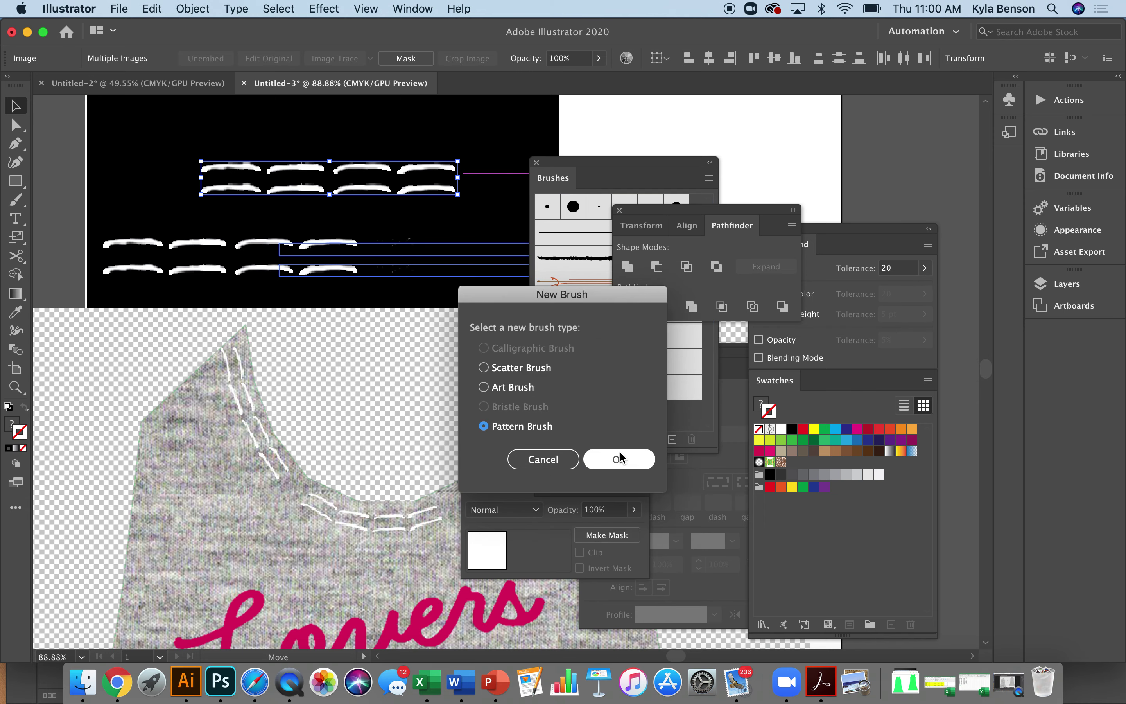
click(619, 460)
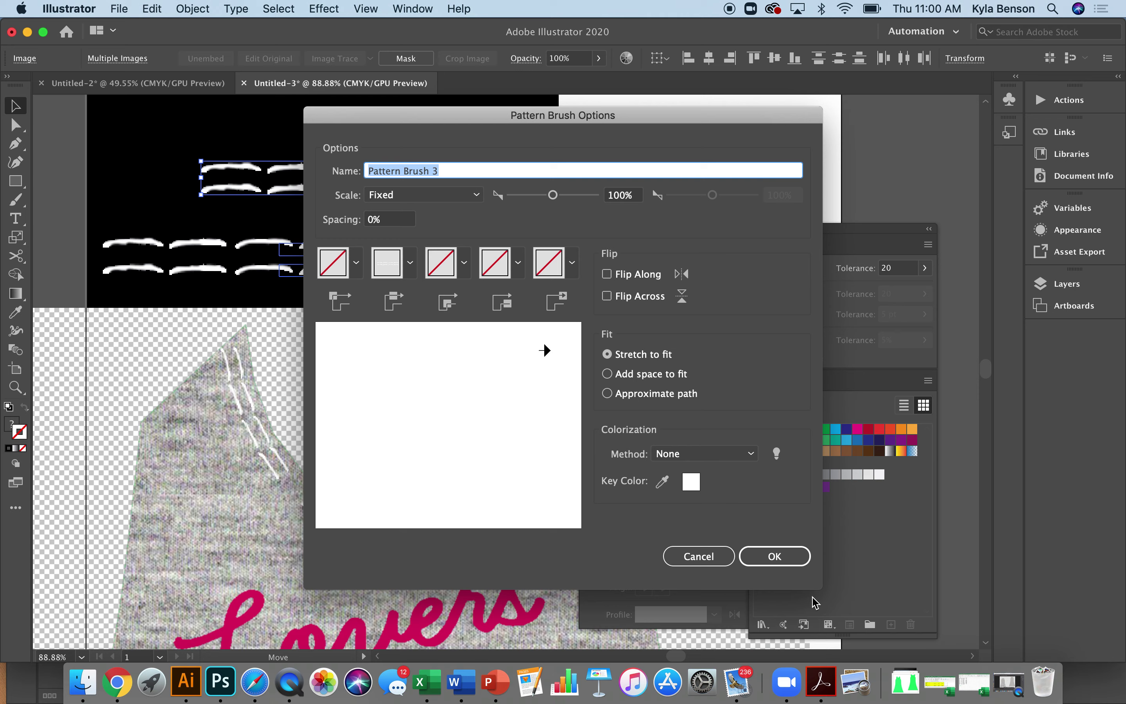
click(790, 557)
- Apply the new double-row stitch pattern brush to the curved path along the tank top's neckline
click(365, 523)
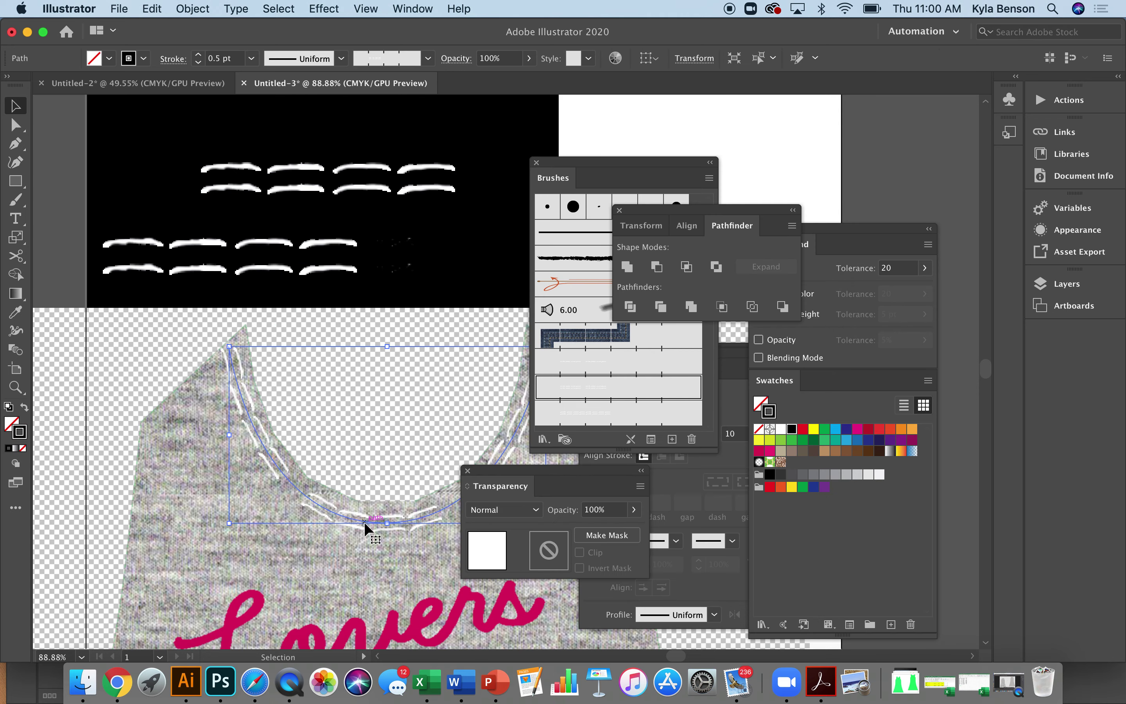
click(614, 413)
scroll(349, 443, right, 3)
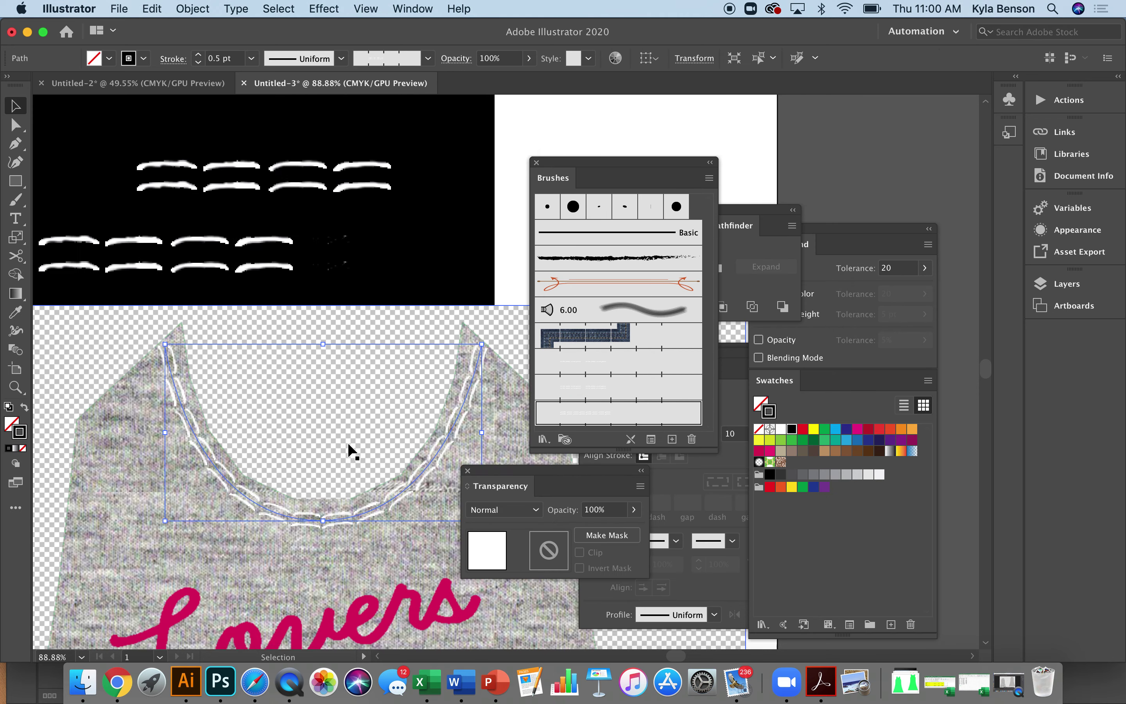
scroll(347, 442, right, 2)
scroll(392, 431, up, 2)
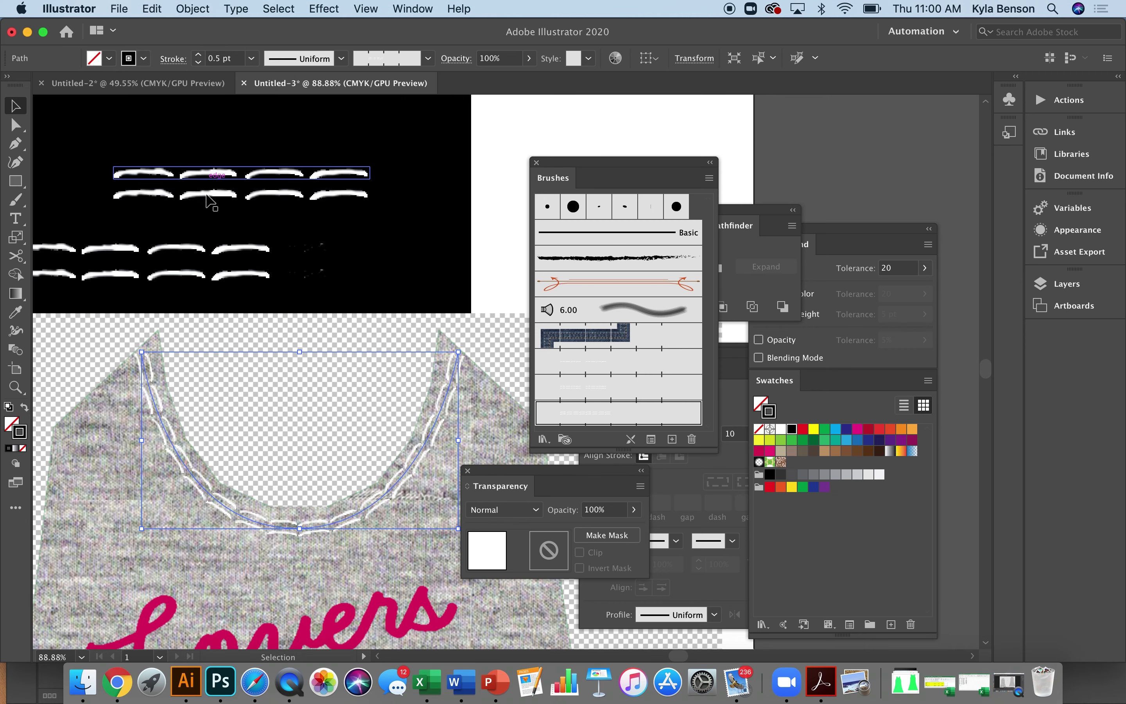
- Set the neckline stitch path's stroke weight to 0.25 pt and deselect the path
click(250, 58)
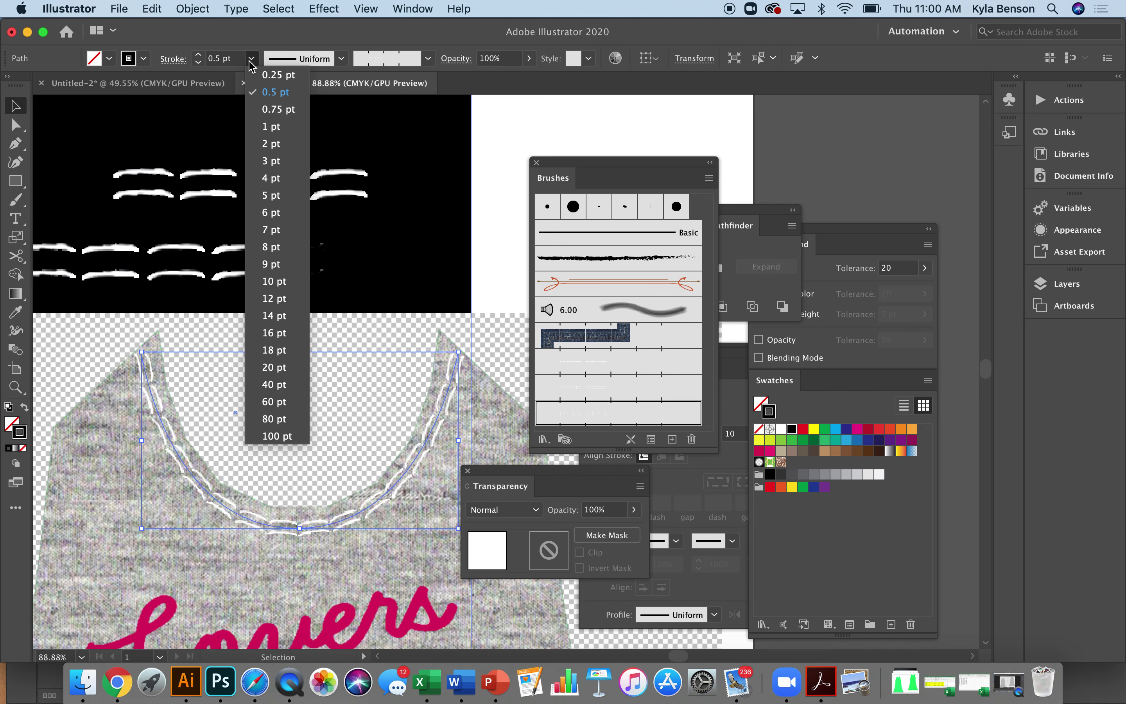
click(268, 77)
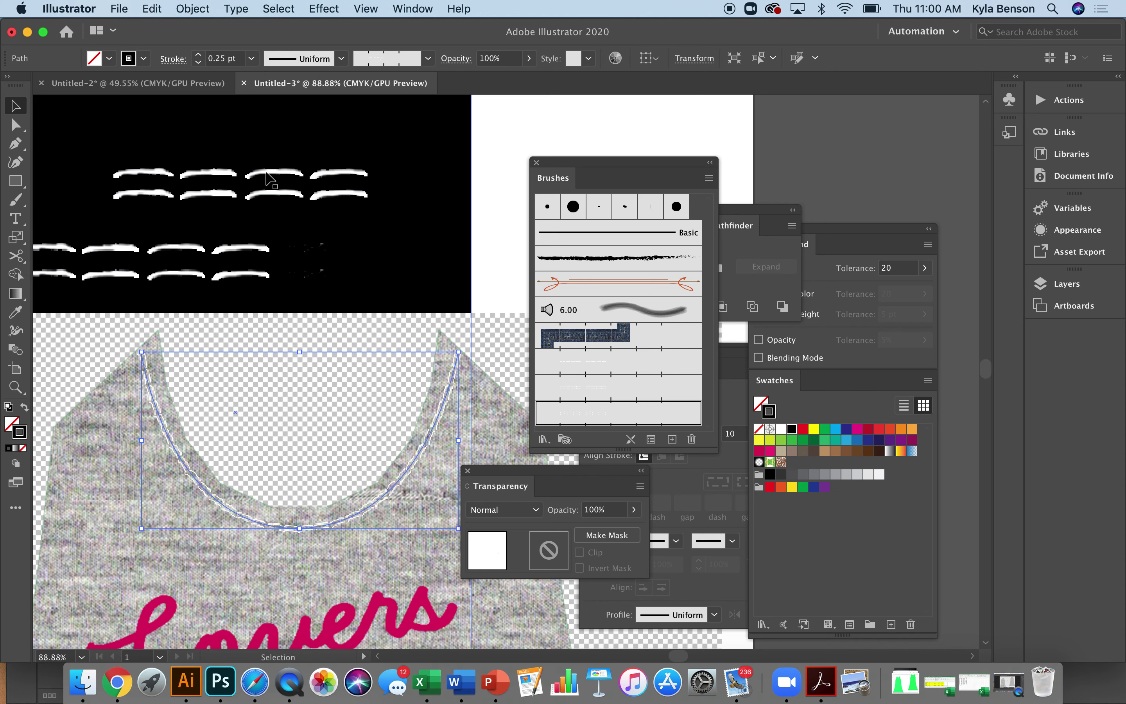
click(342, 402)
- Draw a curved Pen path along the tank top's right armhole, from the shoulder tip down to the underarm
key(super+minus)
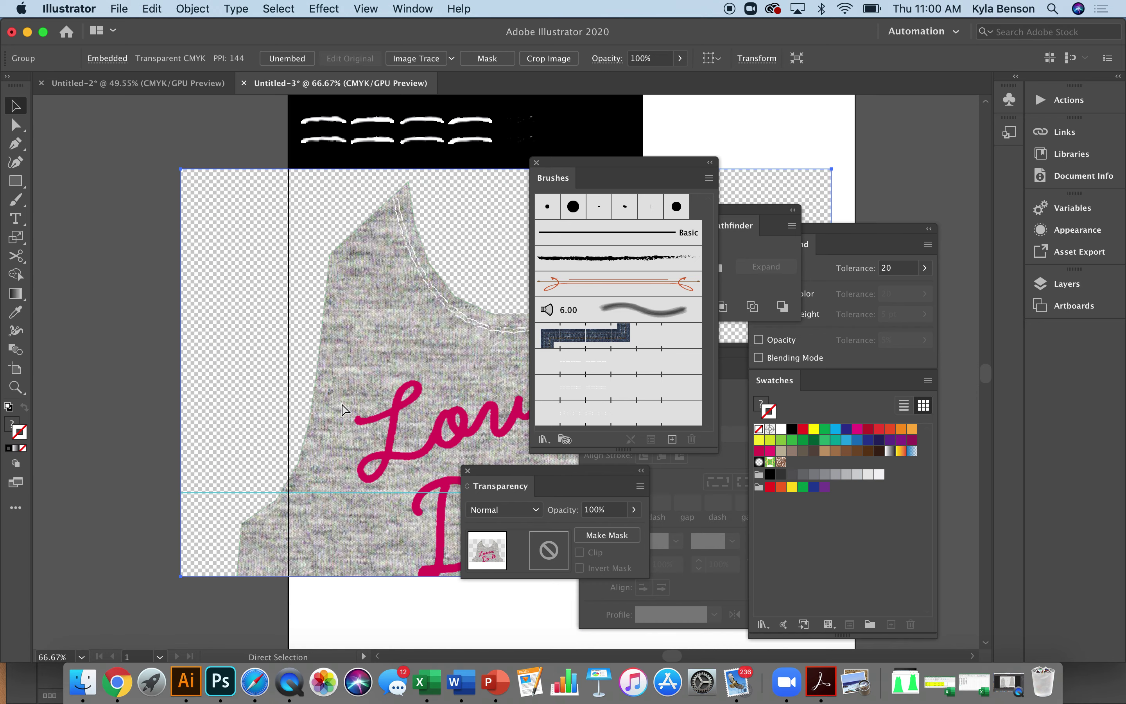
scroll(382, 352, right, 10)
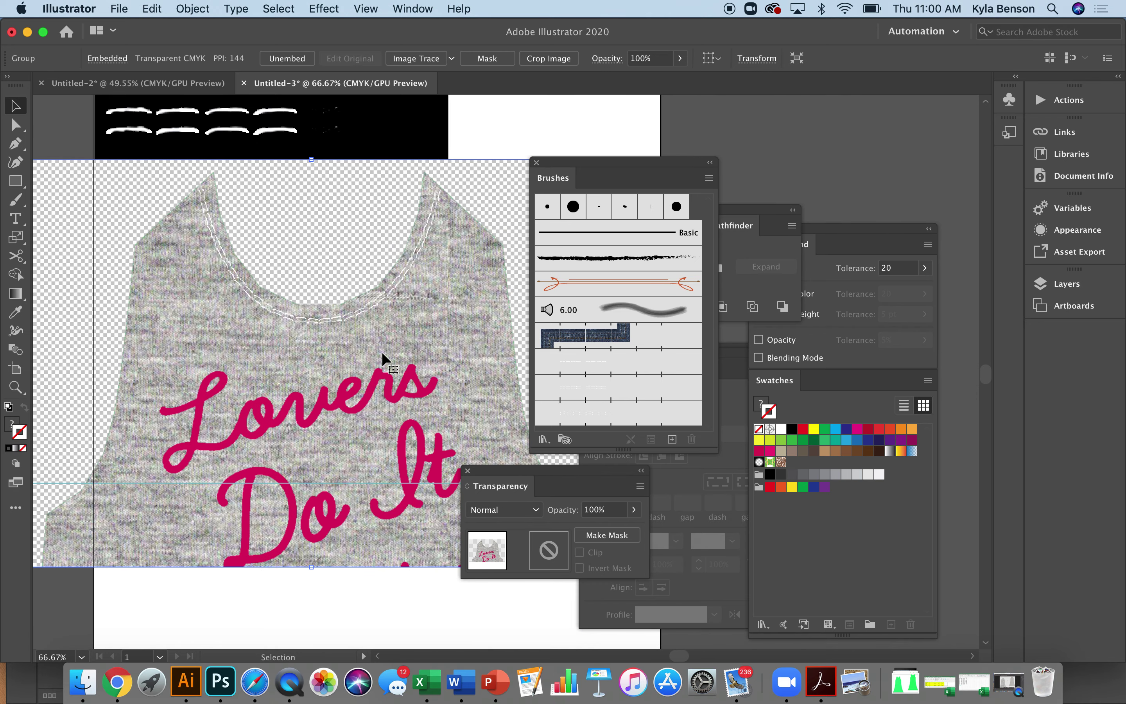
scroll(381, 352, right, 1)
key(p)
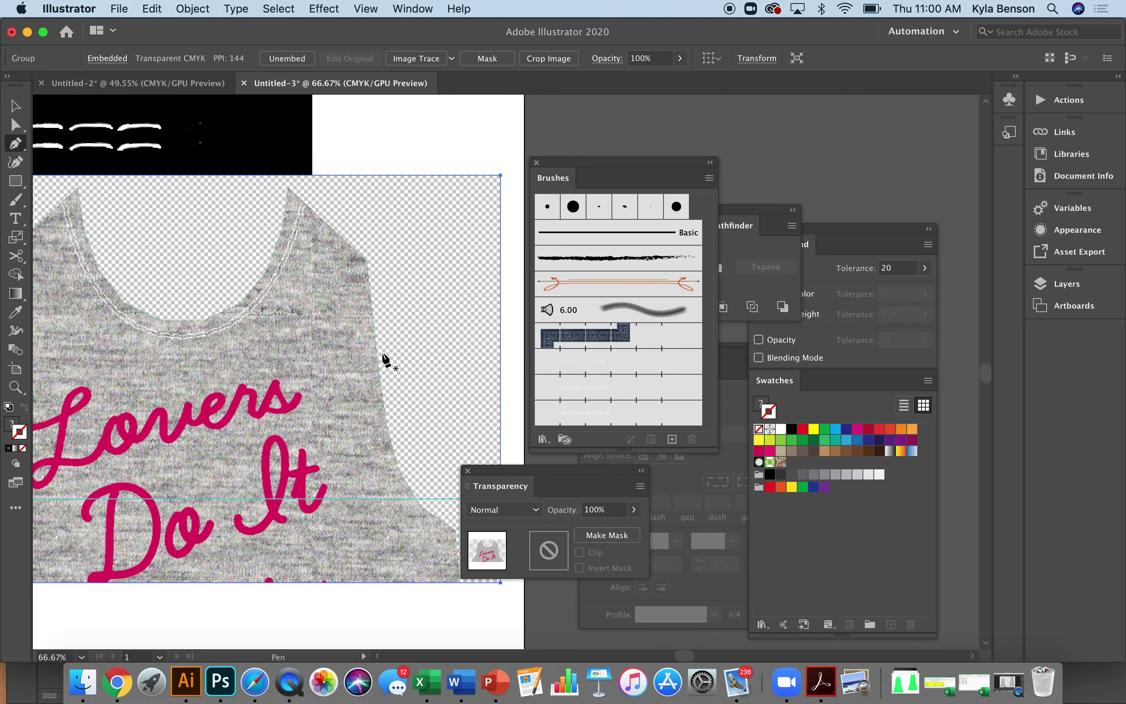
click(358, 256)
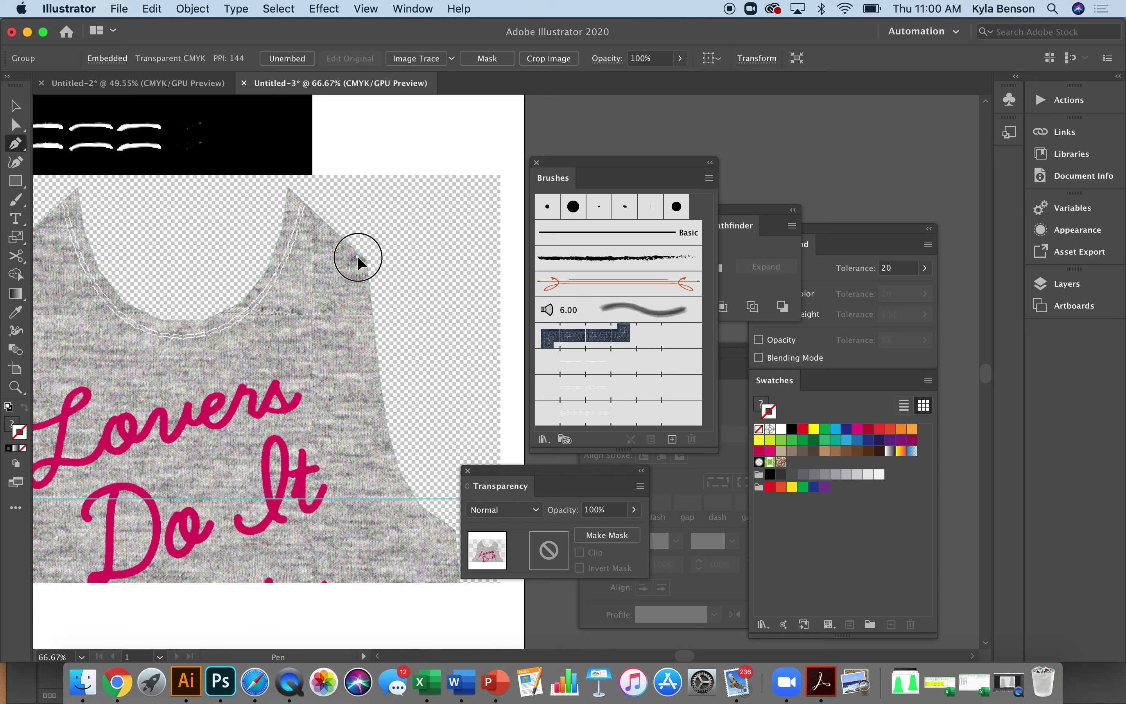
scroll(360, 261, right, 4)
scroll(360, 261, down, 2)
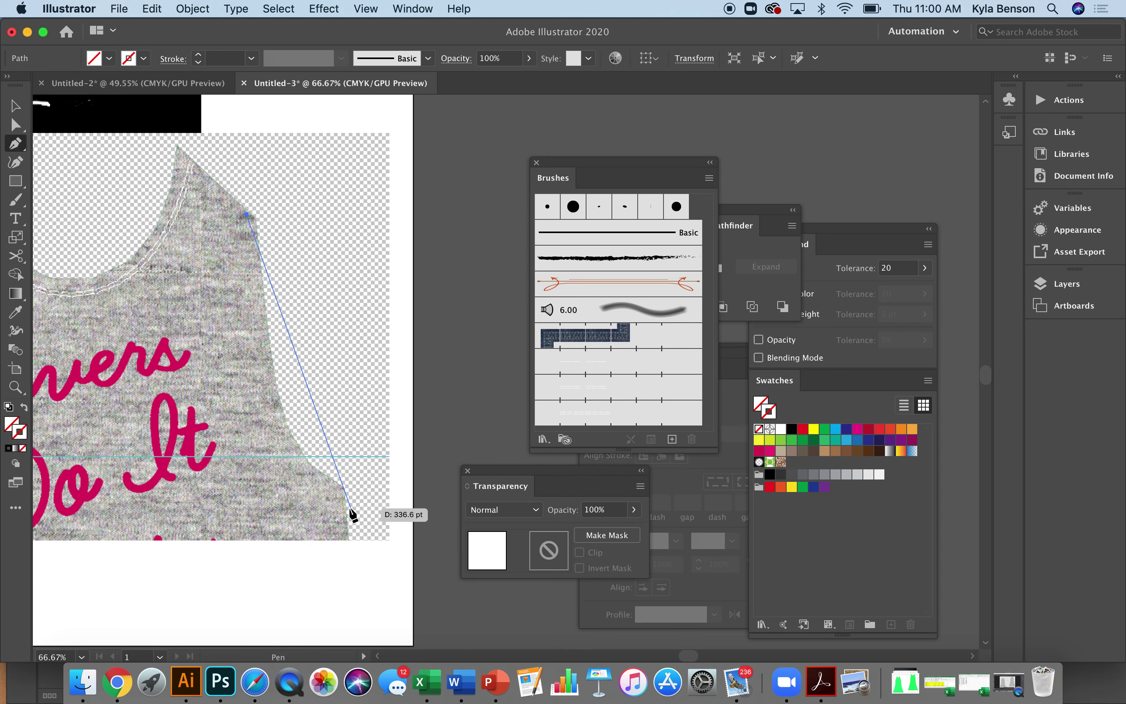
click(342, 498)
drag(343, 499, 439, 492)
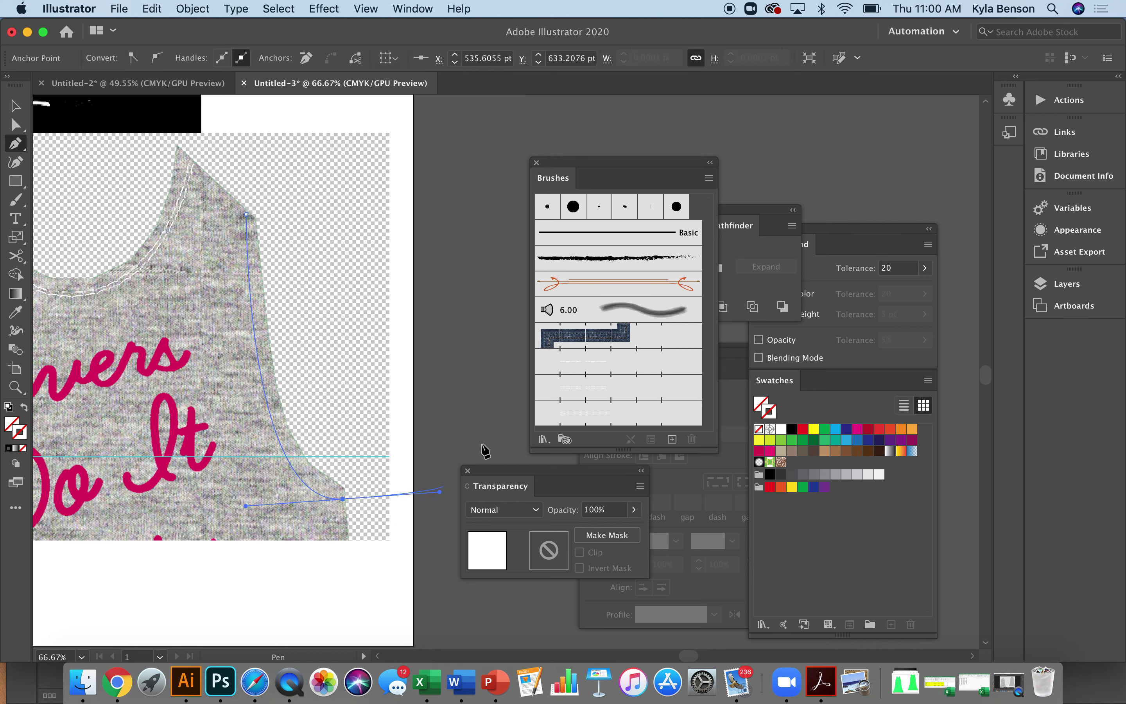
- Apply the double-row stitch pattern brush to the armhole path and match its stroke to the neckline stitching with the Eyedropper
click(571, 414)
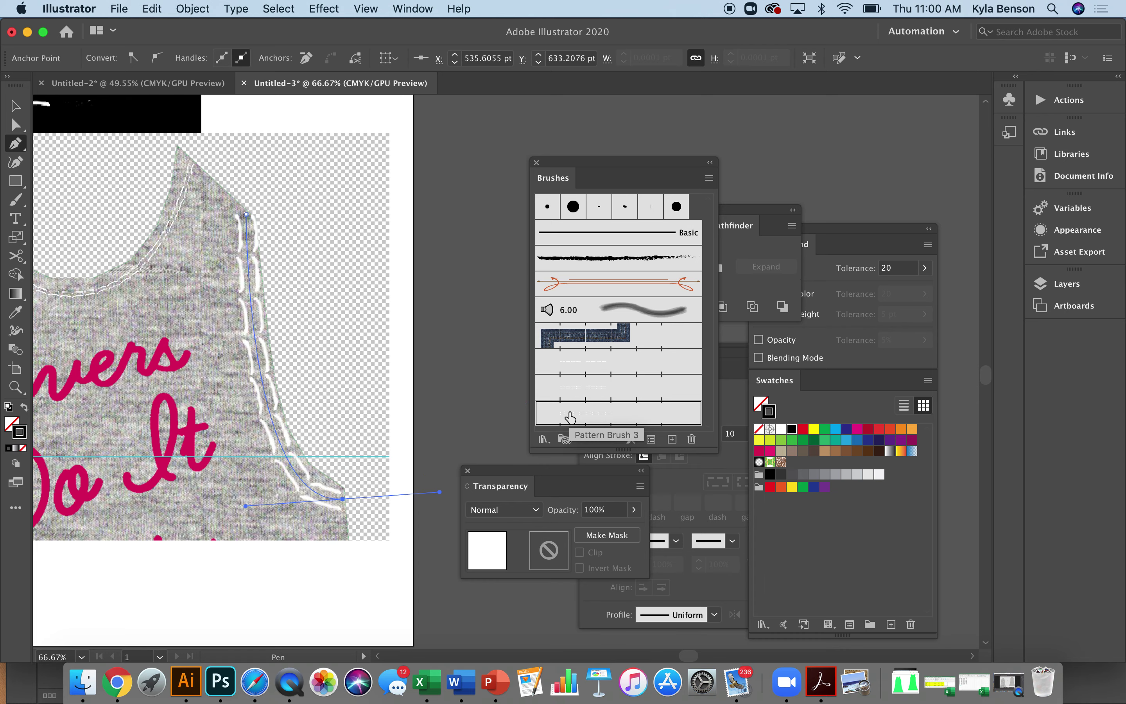
key(i)
click(140, 265)
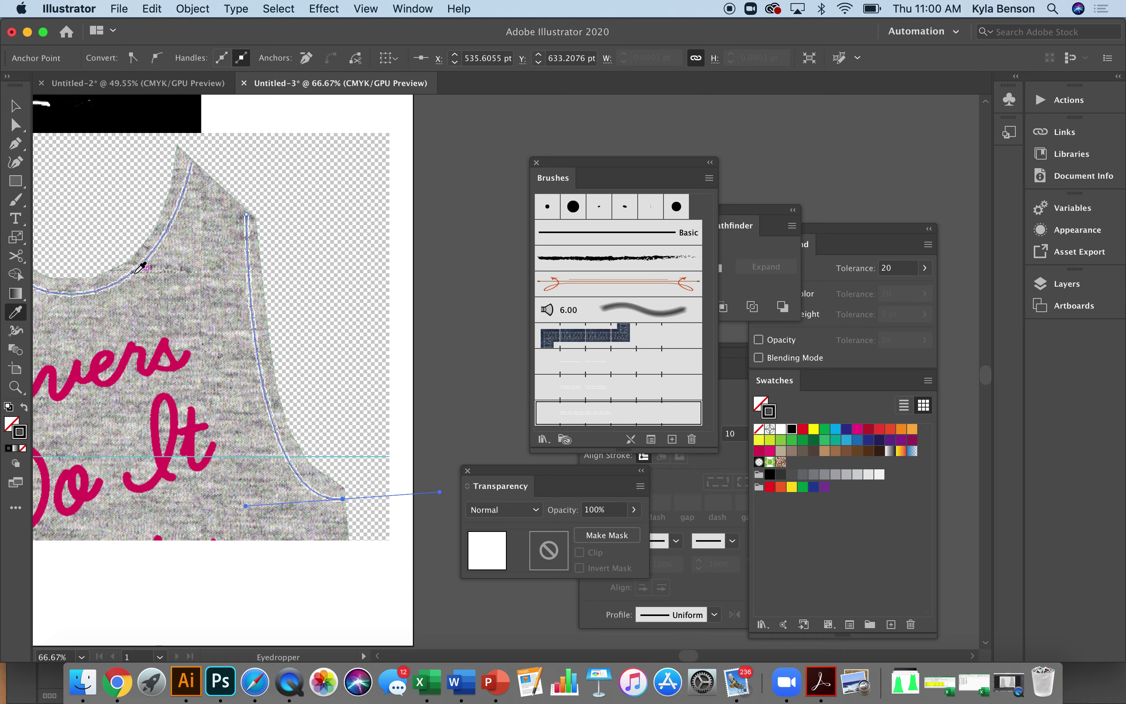
key(cmd+z)
- Create a copy of the right armhole's stitch path reflected across the vertical axis
key(v)
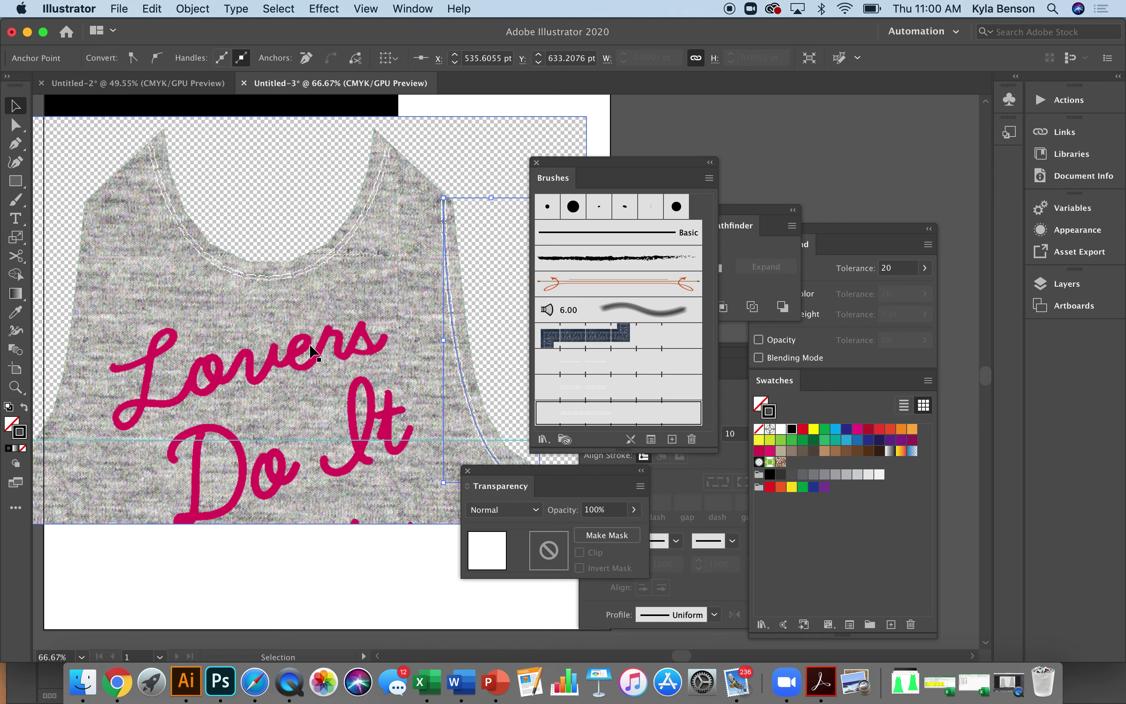
click(456, 332)
click(455, 333)
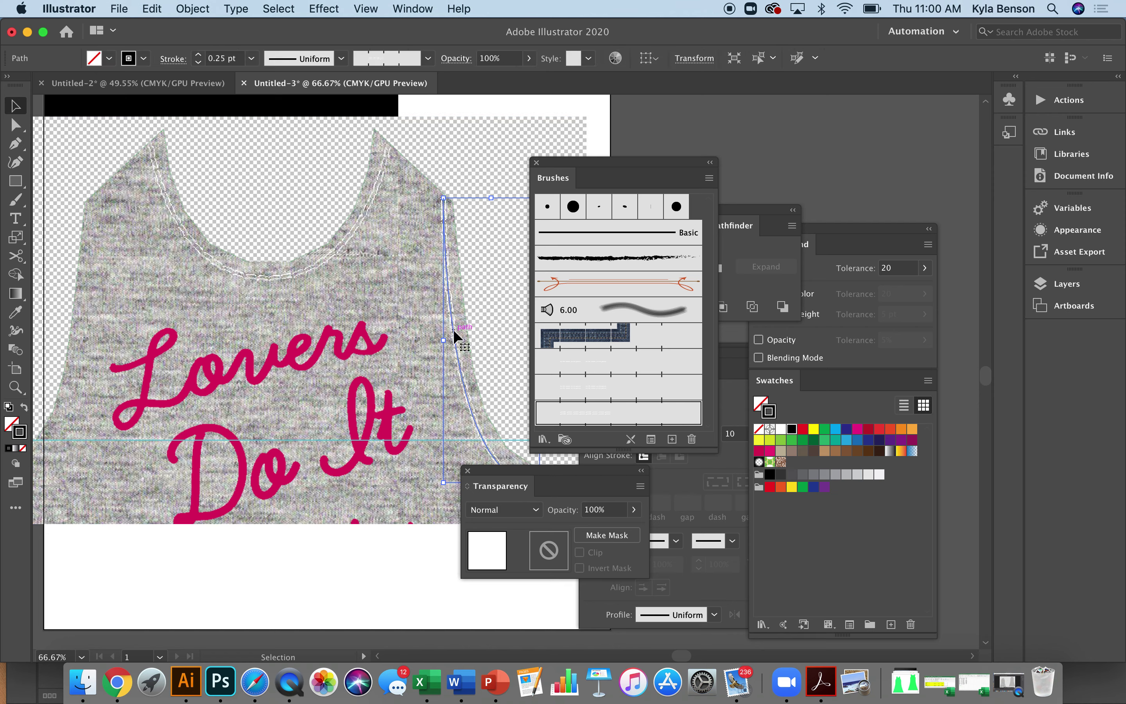
click(206, 9)
mouse_move(209, 42)
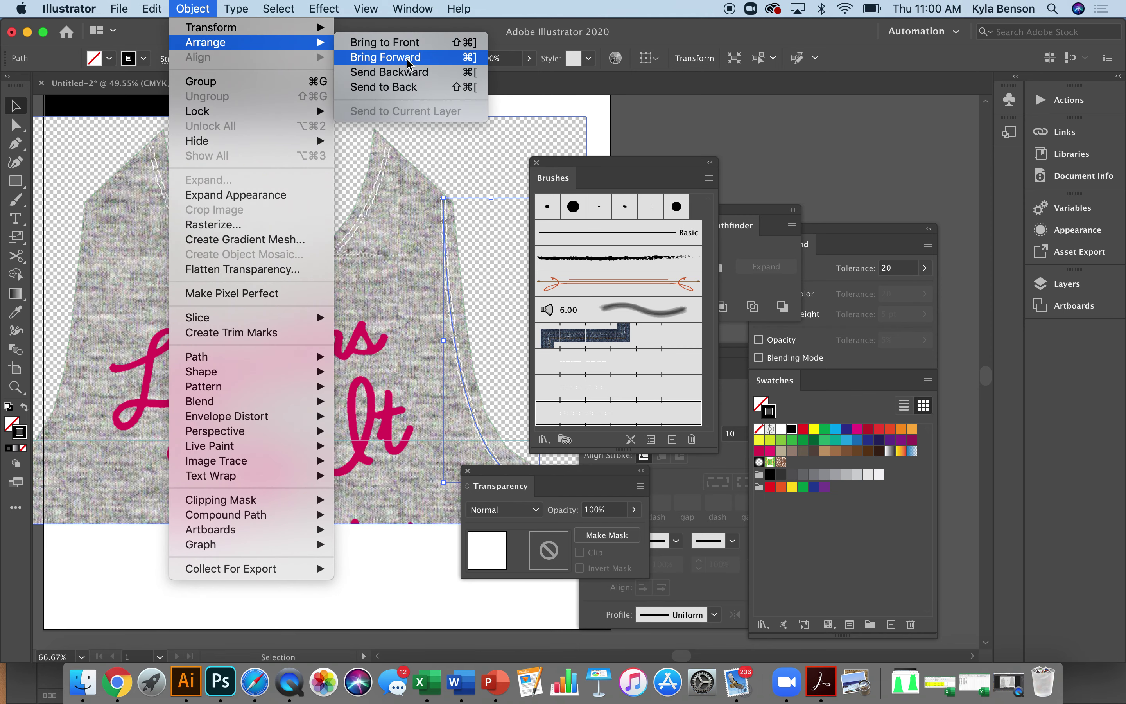
mouse_move(298, 27)
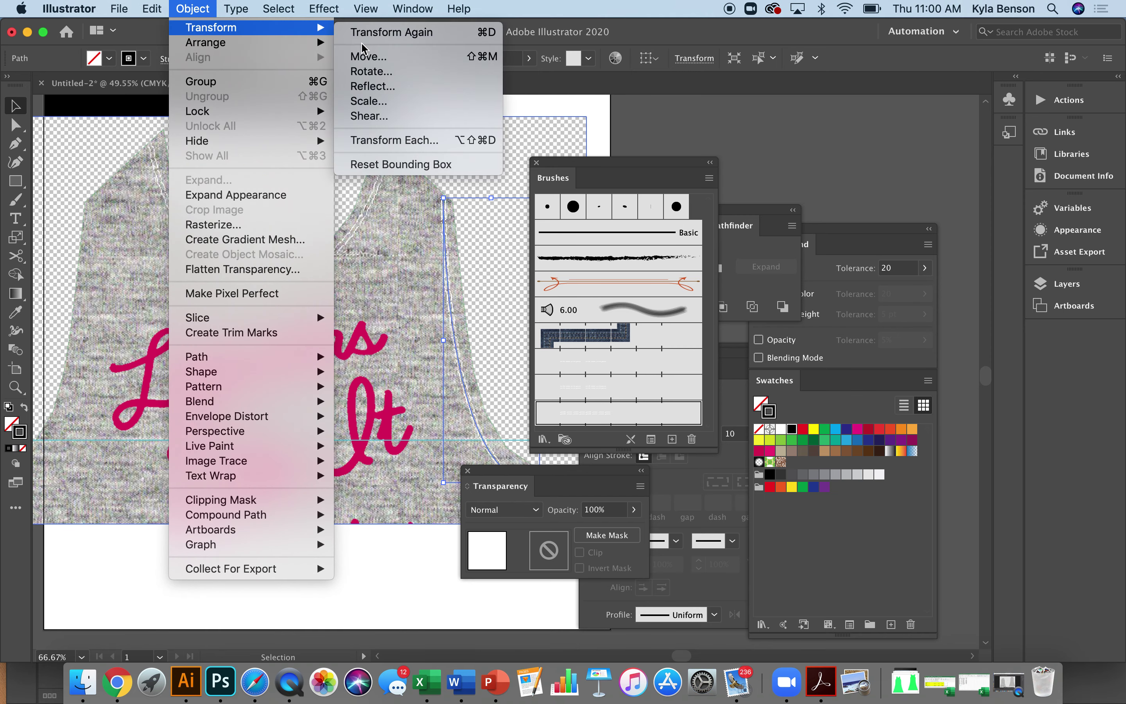
click(373, 86)
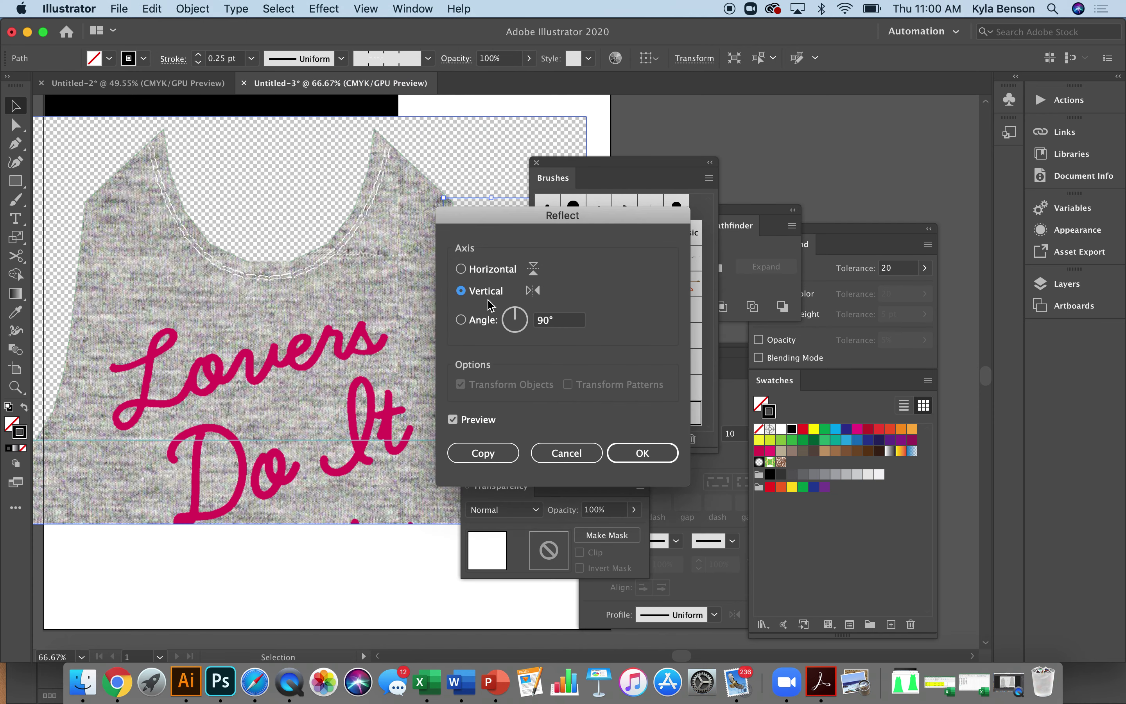
click(484, 451)
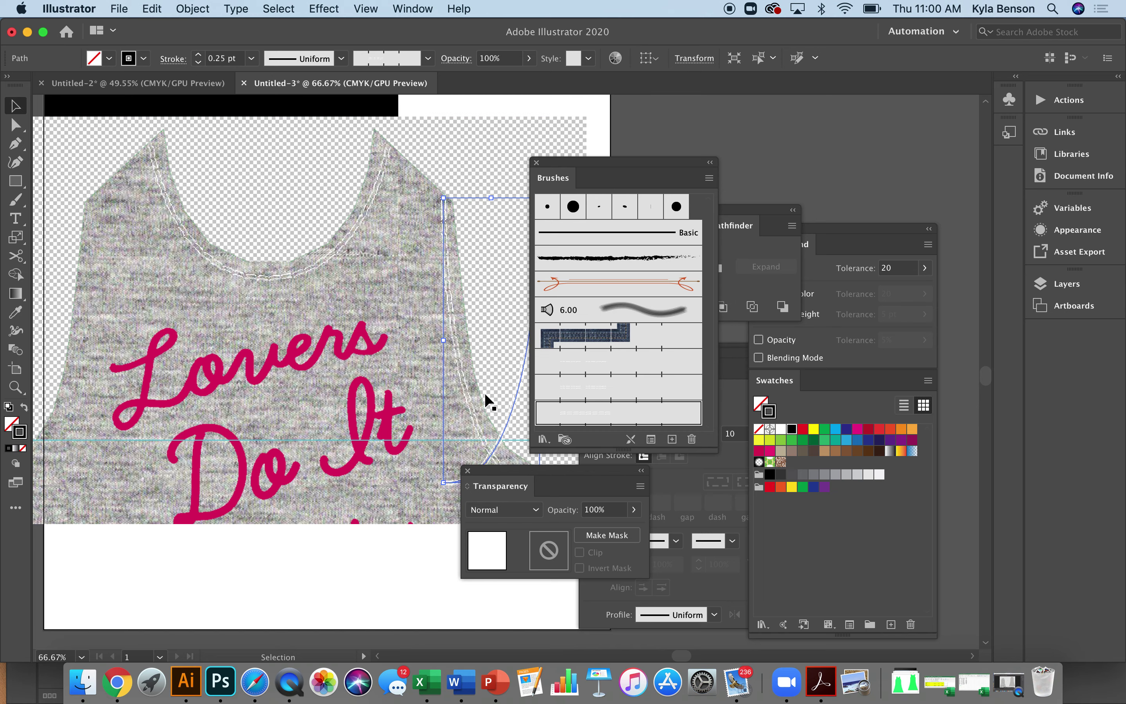
- Move the mirrored armhole stitch path onto the tank top's left armhole edge
drag(507, 421, 62, 396)
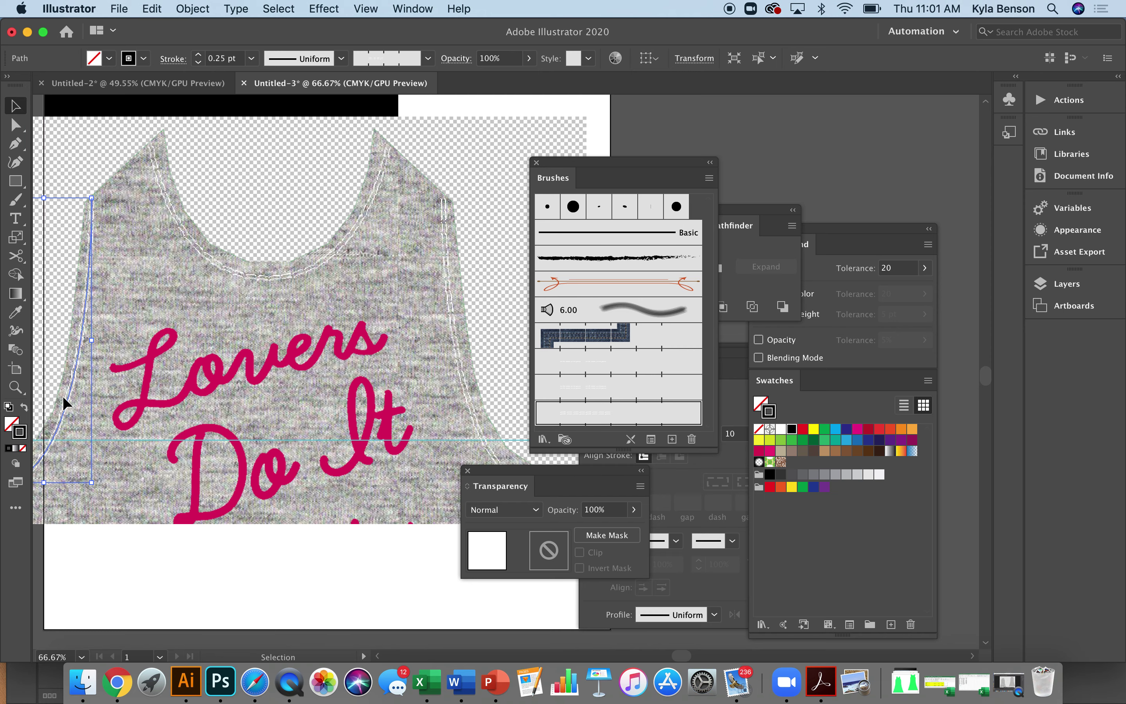
scroll(75, 391, left, 5)
scroll(76, 390, down, 2)
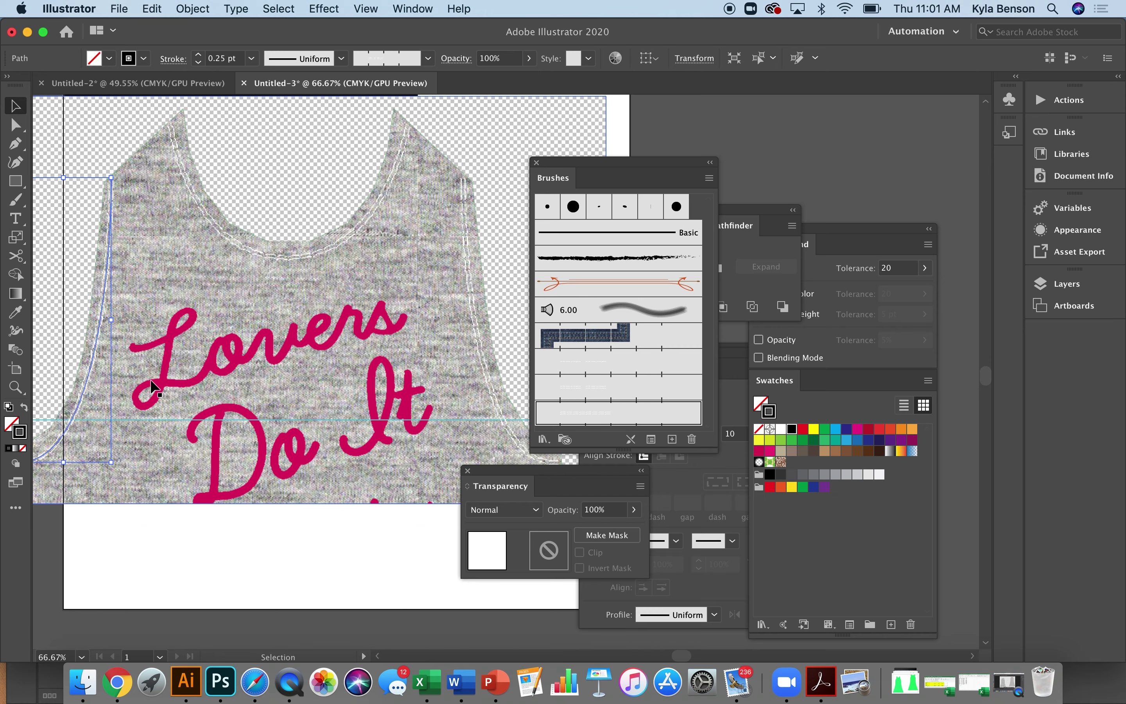
key(super+minus)
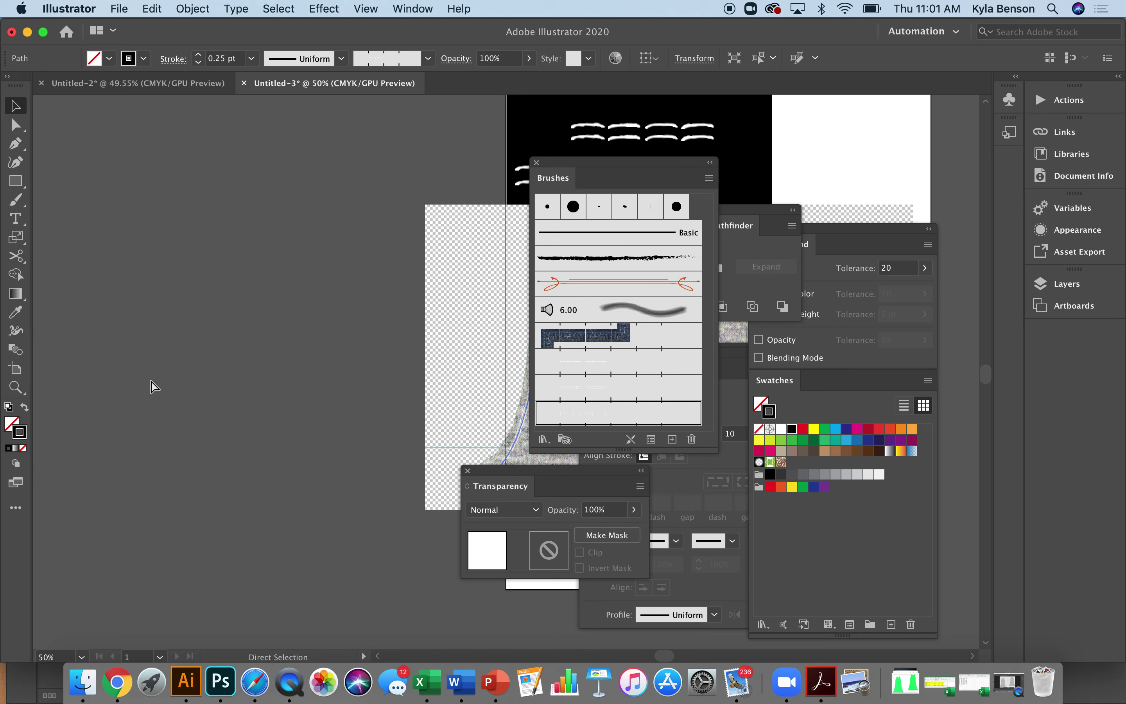
scroll(276, 388, right, 10)
scroll(276, 388, down, 5)
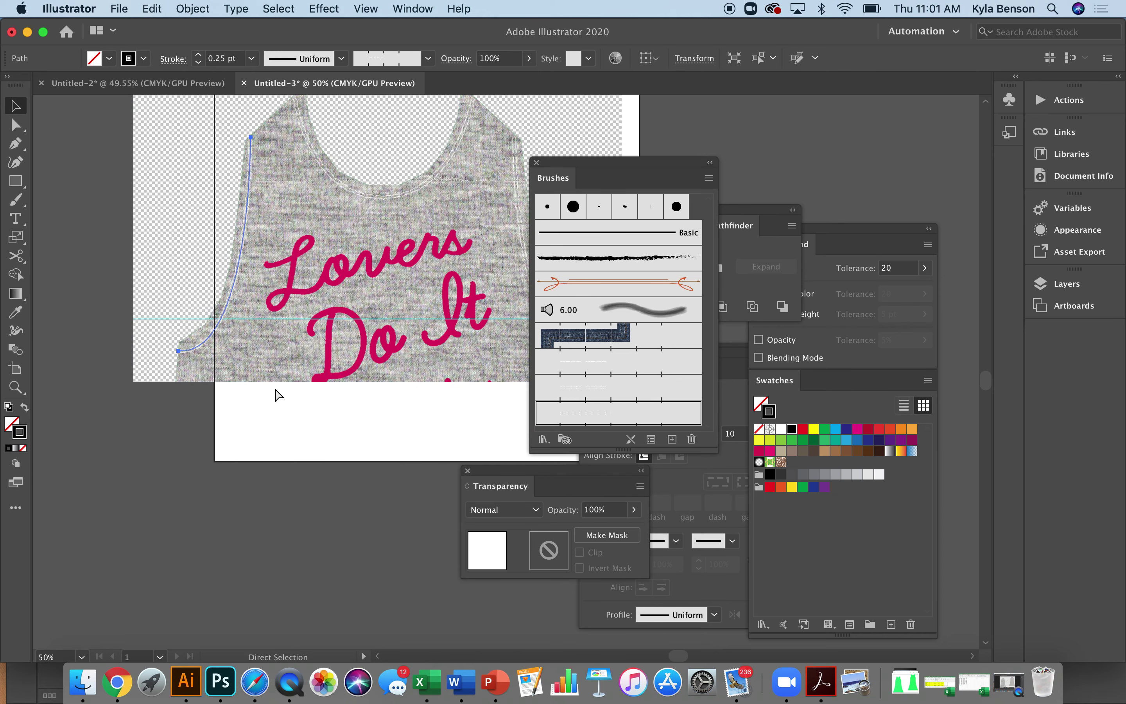
- Draw a straight horizontal Pen path below the artboard, wider than the tank top, for the hem stitching
key(super+minus)
key(super+minus)
scroll(368, 376, right, 6)
scroll(367, 376, down, 4)
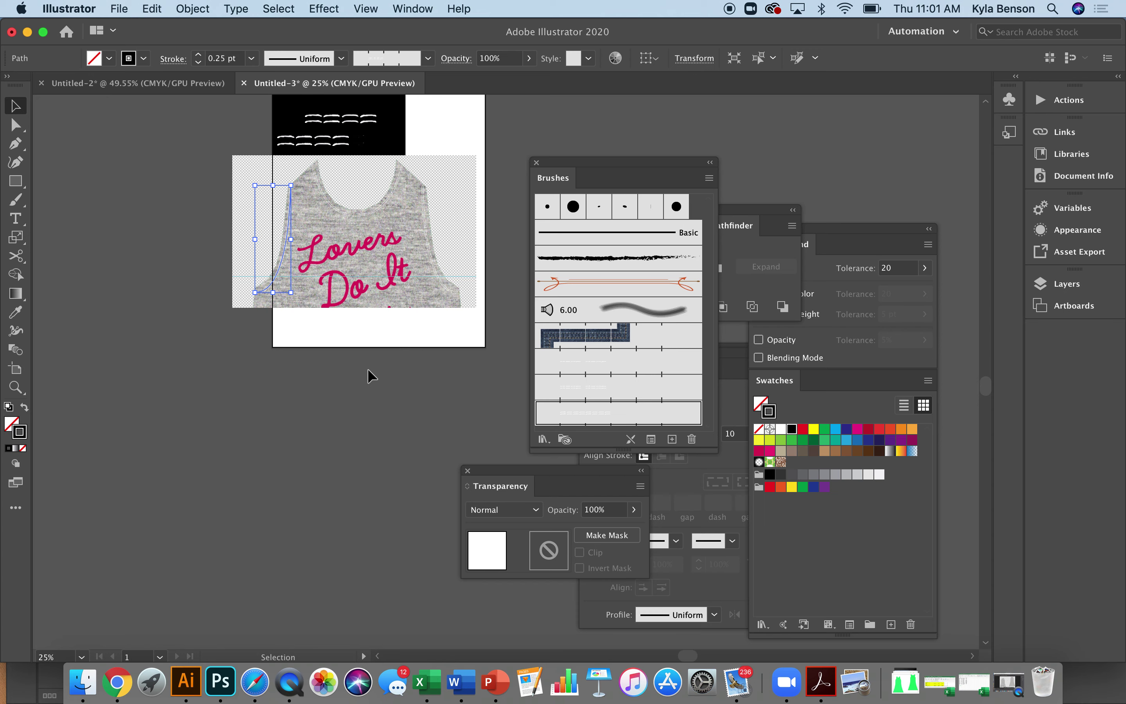
key(p)
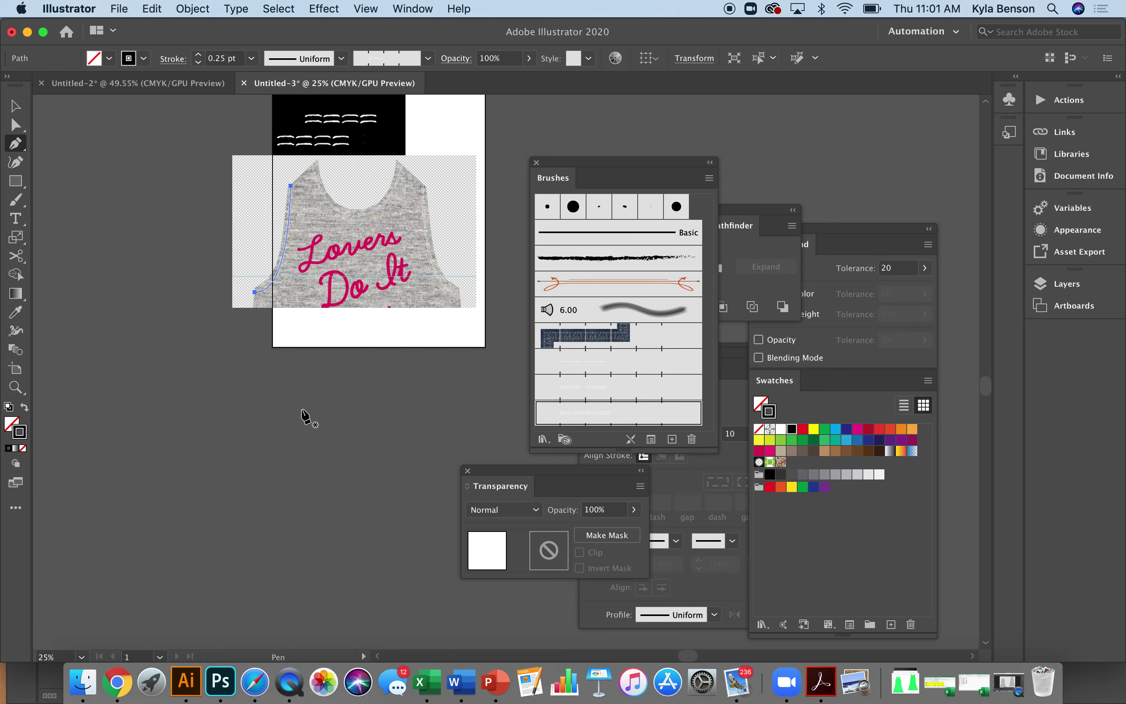
scroll(302, 409, right, 4)
click(103, 420)
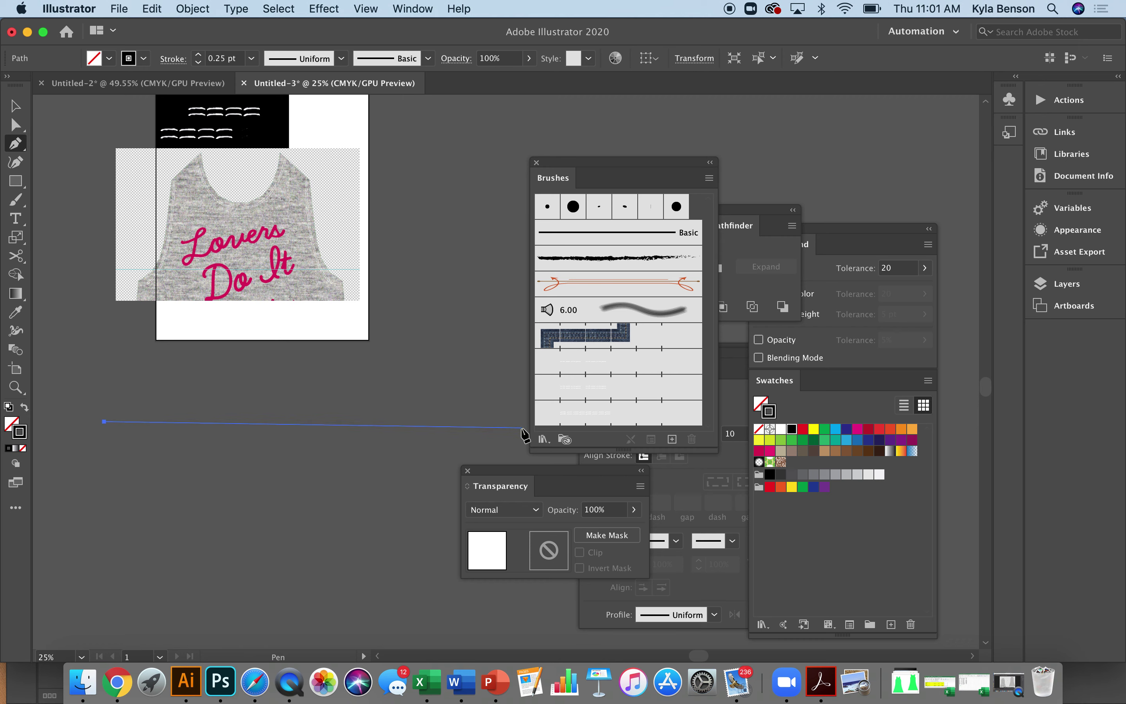
click(521, 421)
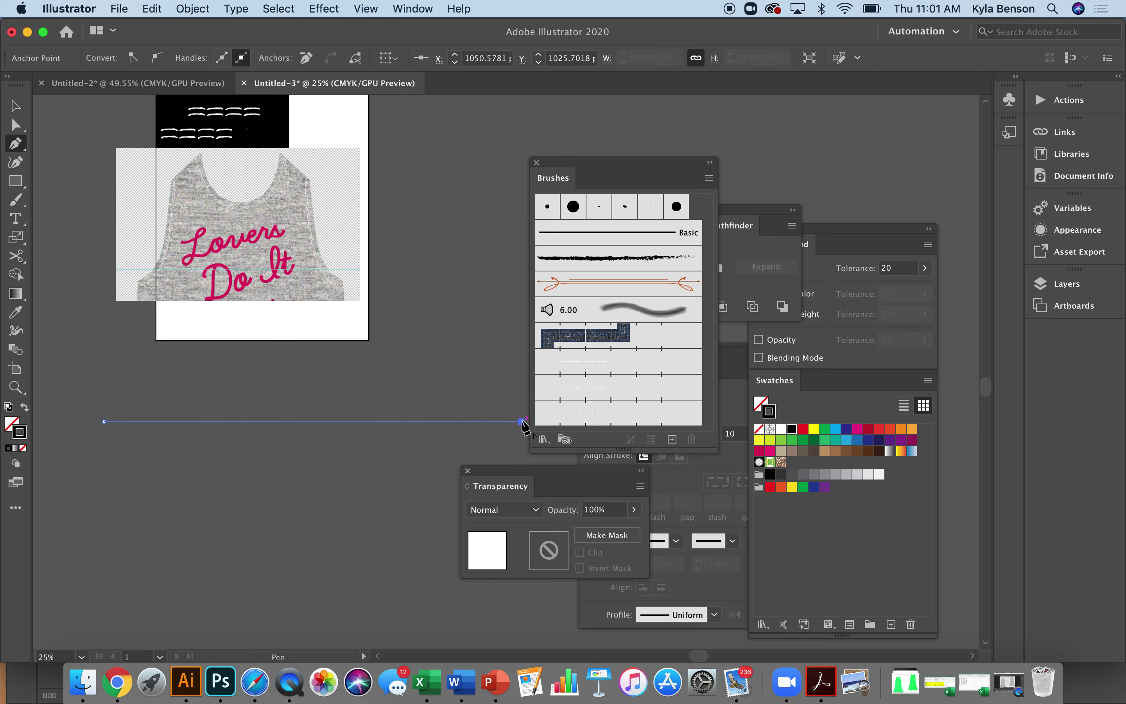
- Apply the double-row stitch pattern brush to the straight path and match its stroke to the right armhole stitching with the Eyedropper
key(i)
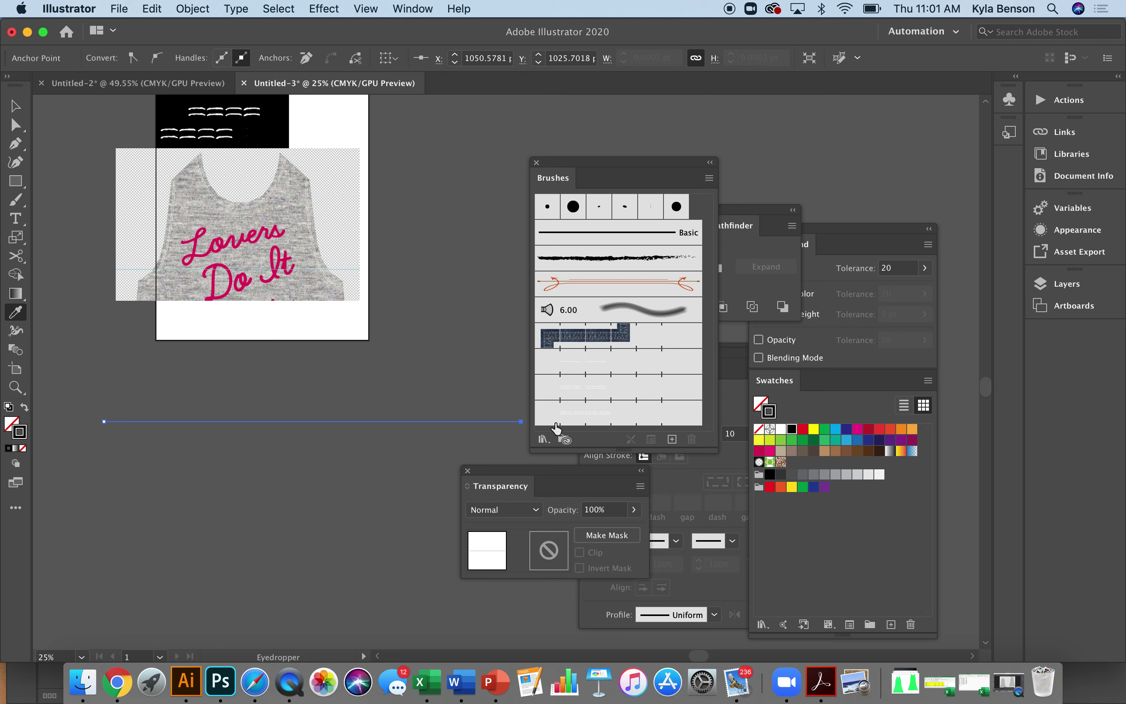
click(556, 416)
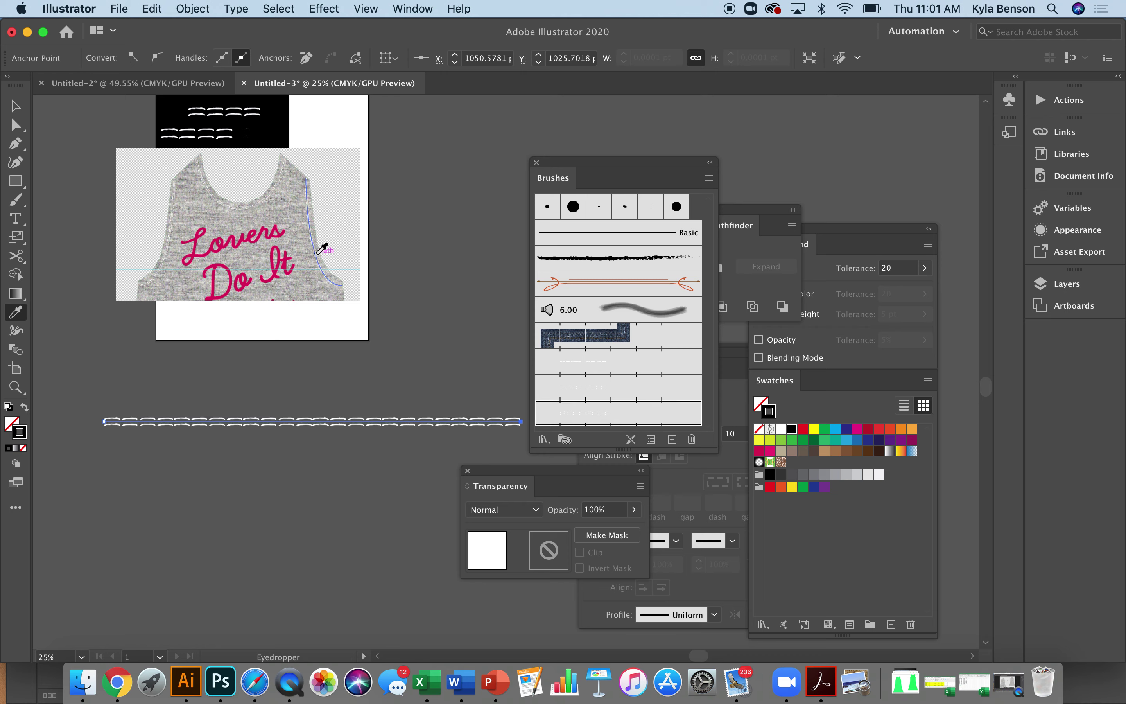
click(317, 254)
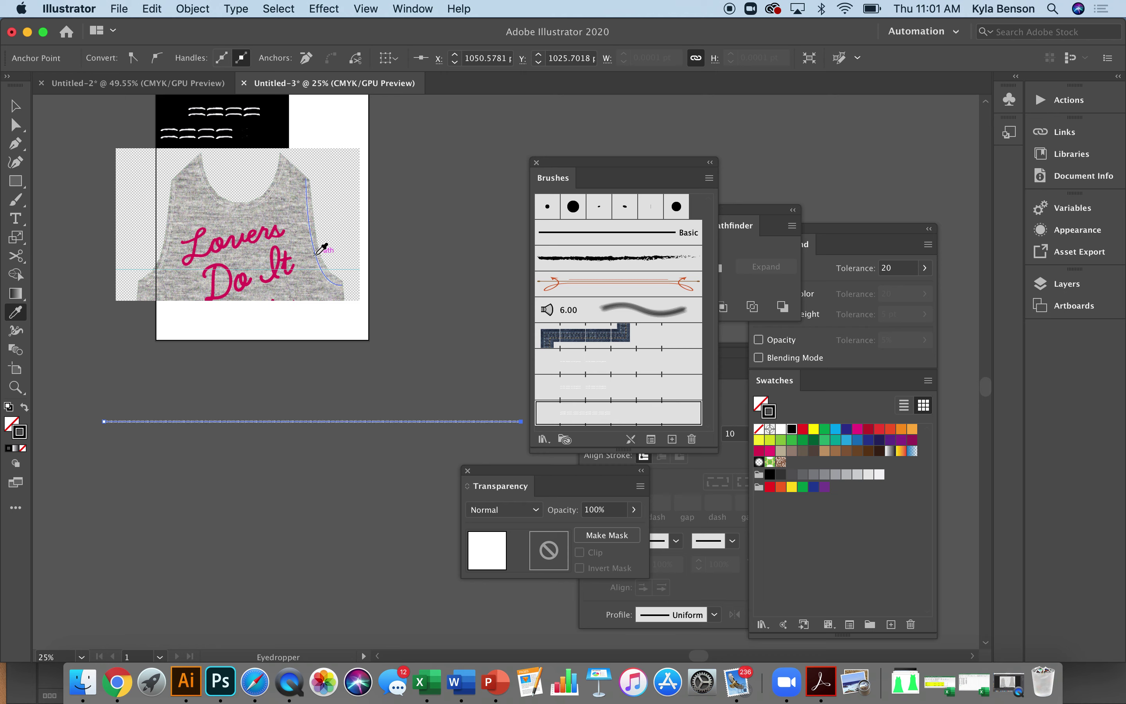
- Copy the straight, right armhole, neckline and left armhole stitch paths together
key(v)
shift+click(313, 256)
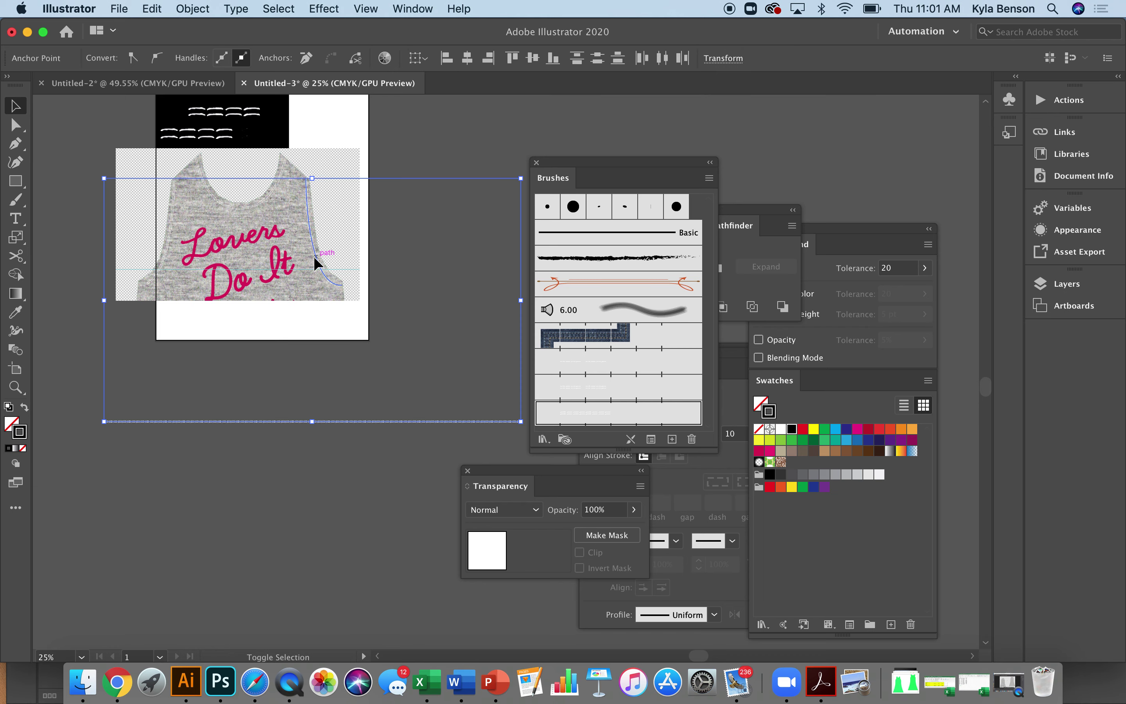
shift+click(249, 205)
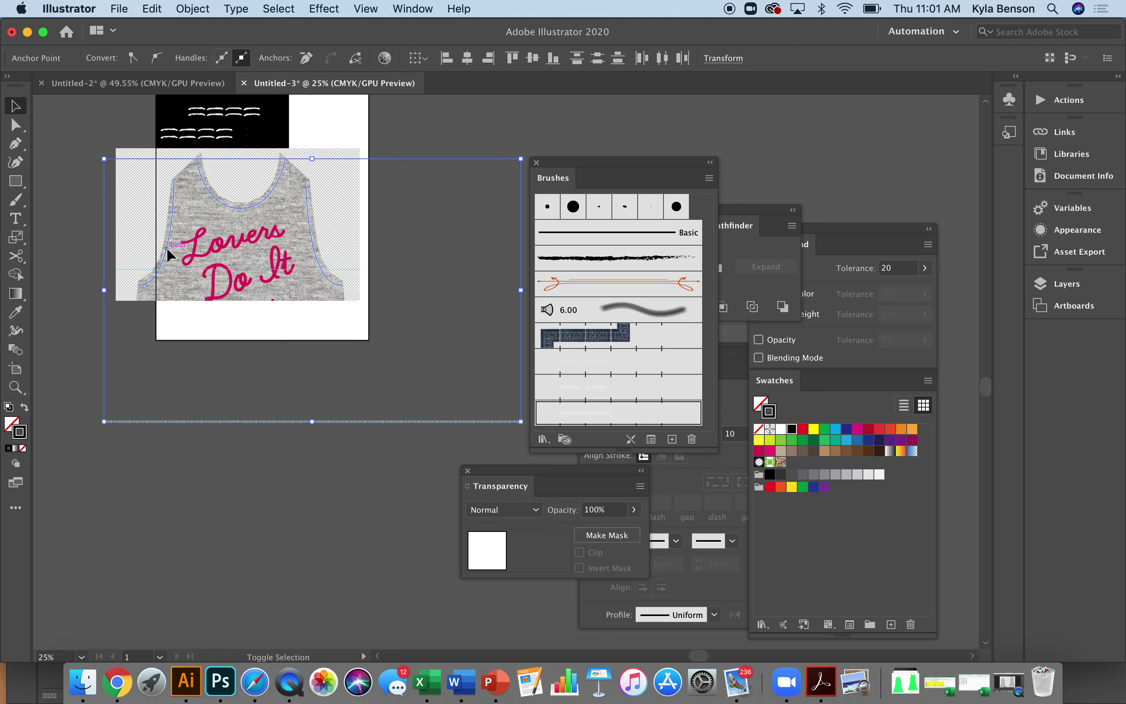
shift+click(166, 247)
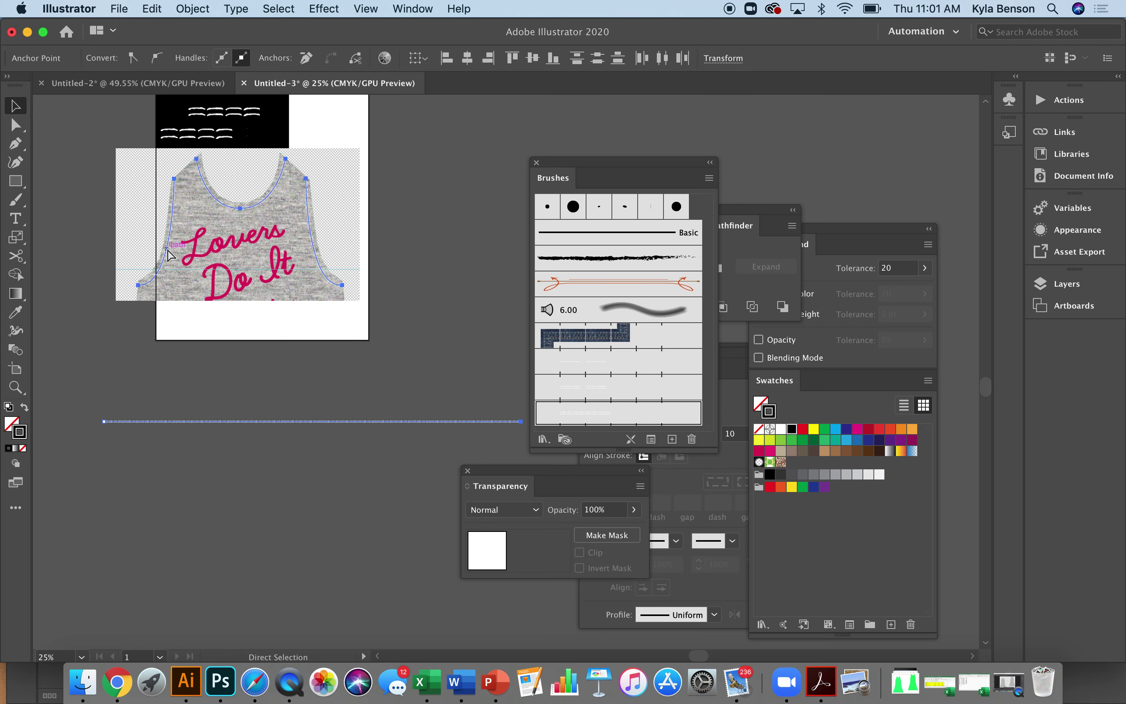
- Switch to Photoshop and paste the stitch paths as pixels into the 215 Photoshop 3d Planar Project_Default.png document
click(220, 682)
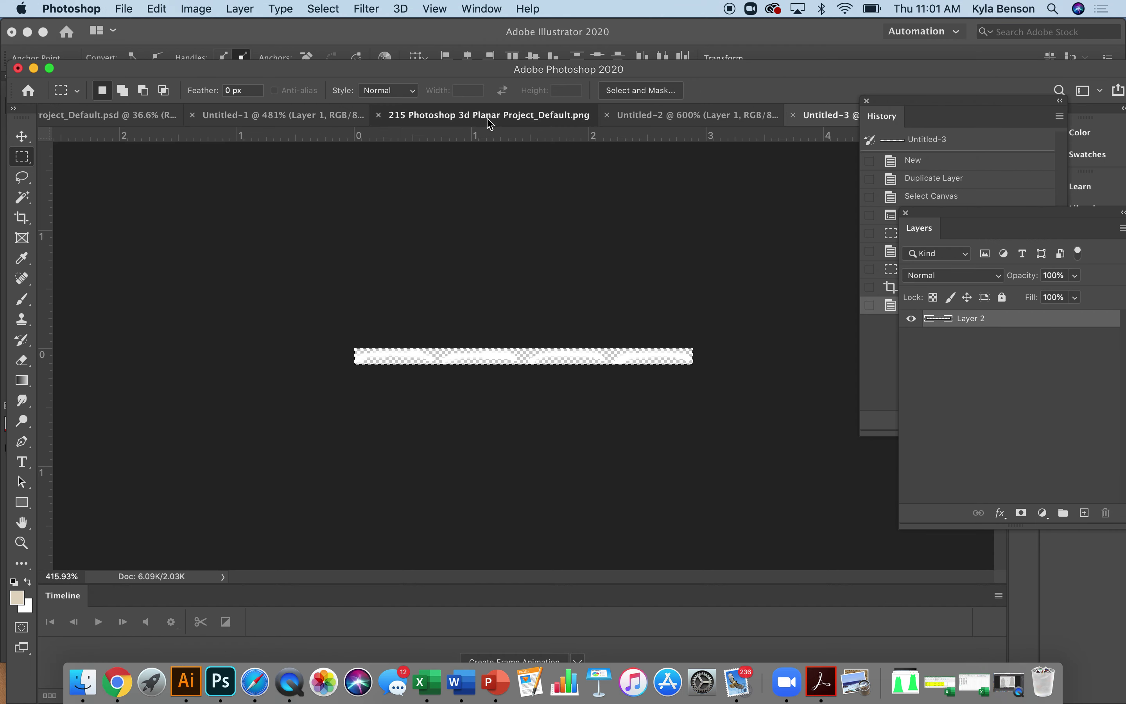
click(519, 122)
key(super+v)
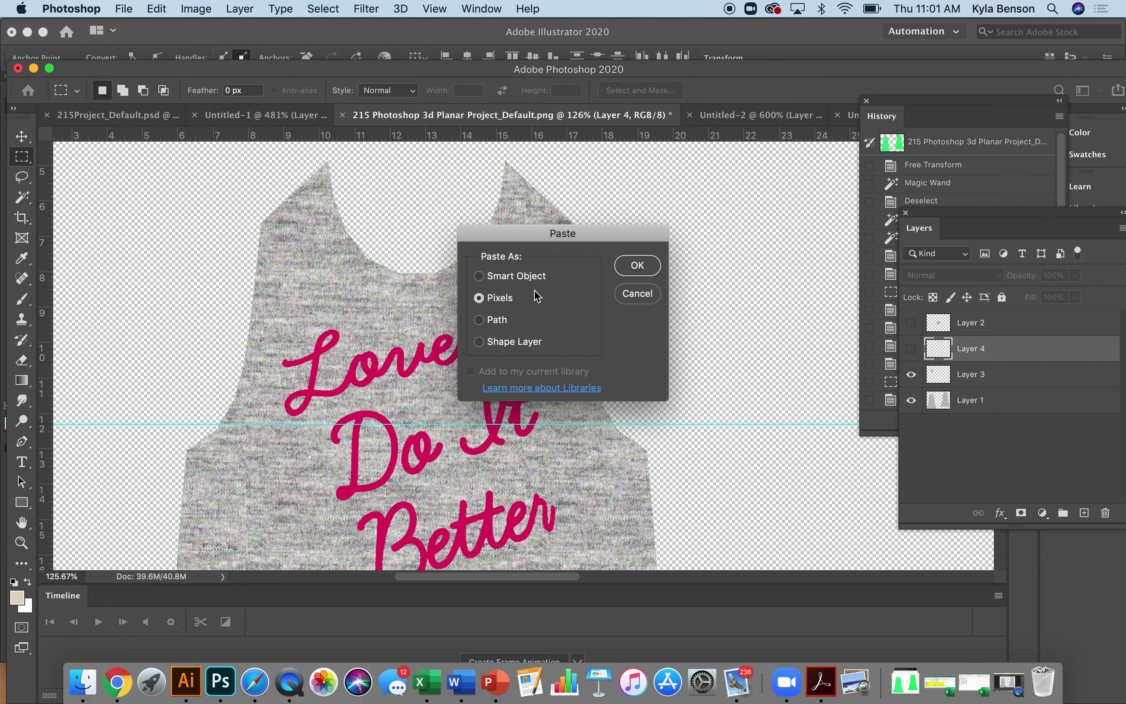
click(626, 271)
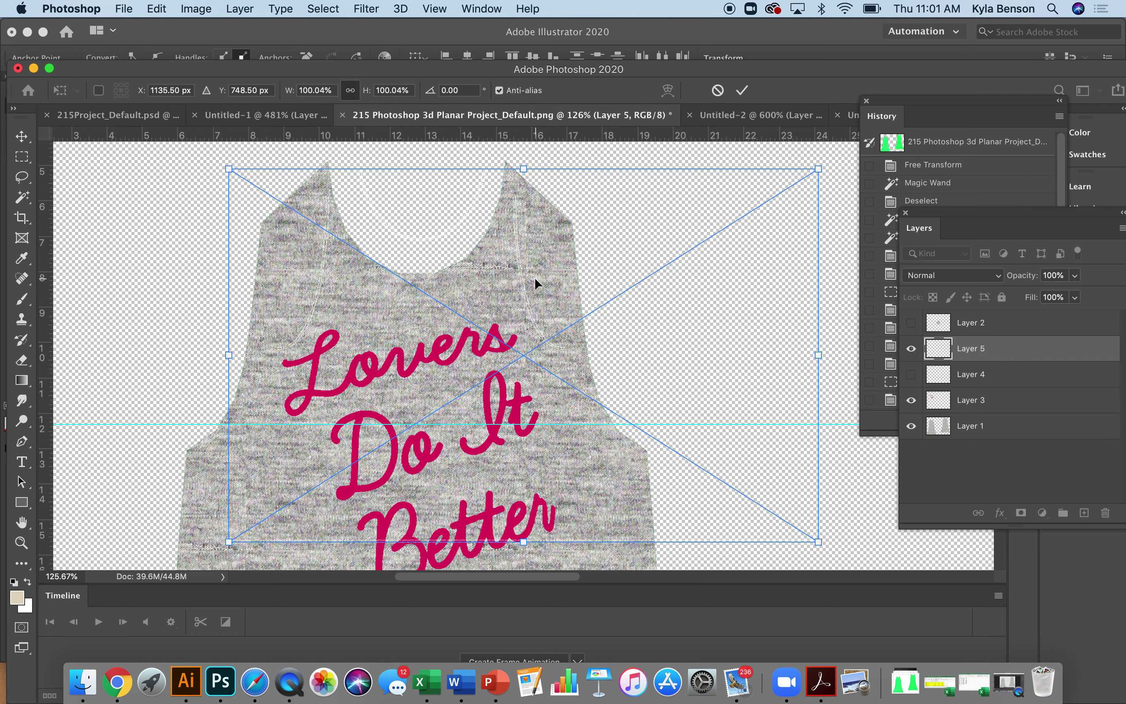
- Scale the pasted stitching to about 147% and position it over the tank top's neckline and armholes
drag(521, 283, 484, 349)
key(super+minus)
key(super+minus)
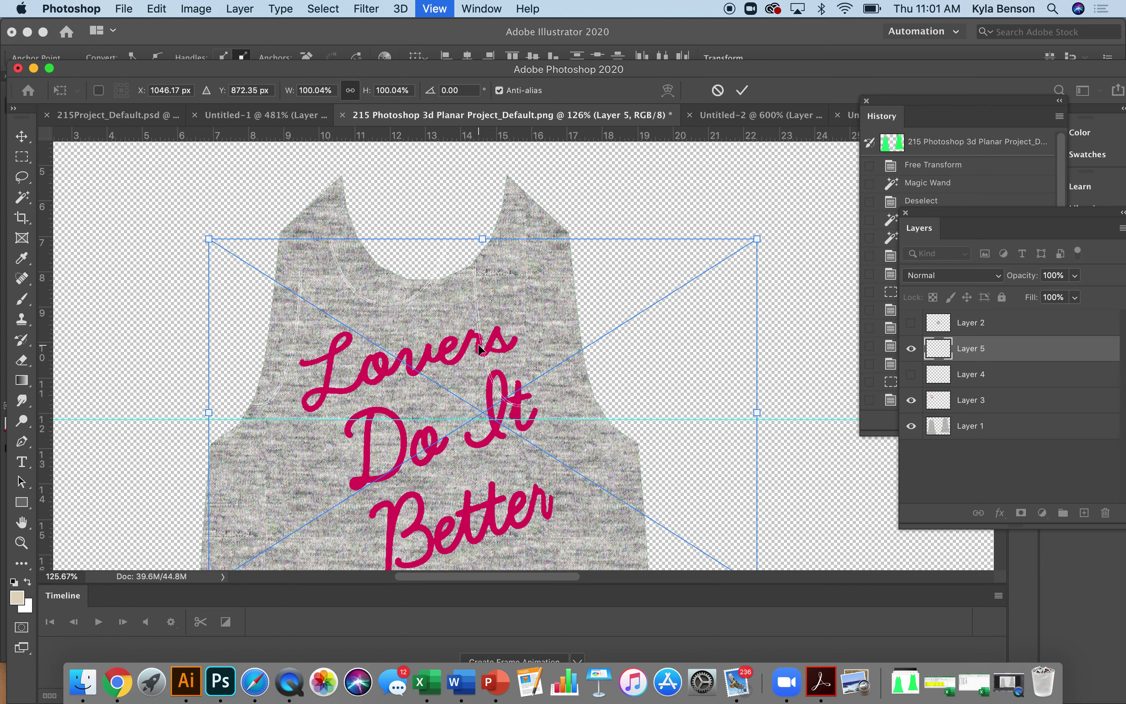
key(super+minus)
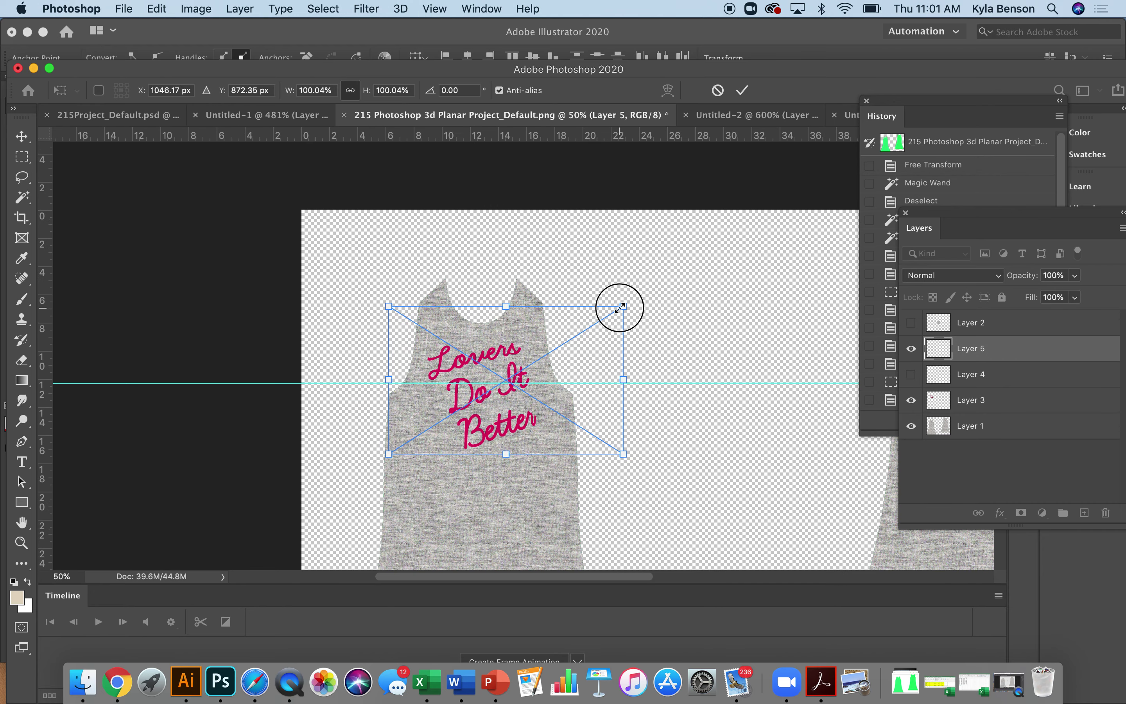
drag(623, 306, 718, 215)
drag(560, 317, 542, 376)
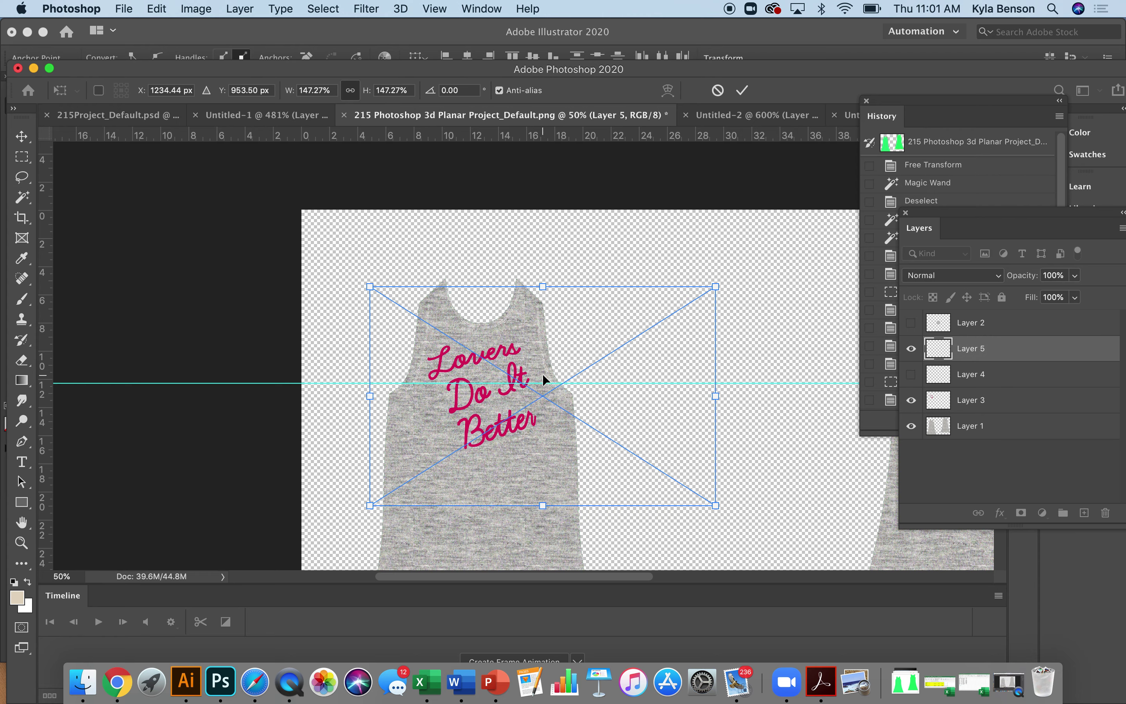
key(Left)
key(Left)
key(Left)
key(Left)
key(Left)
key(Left)
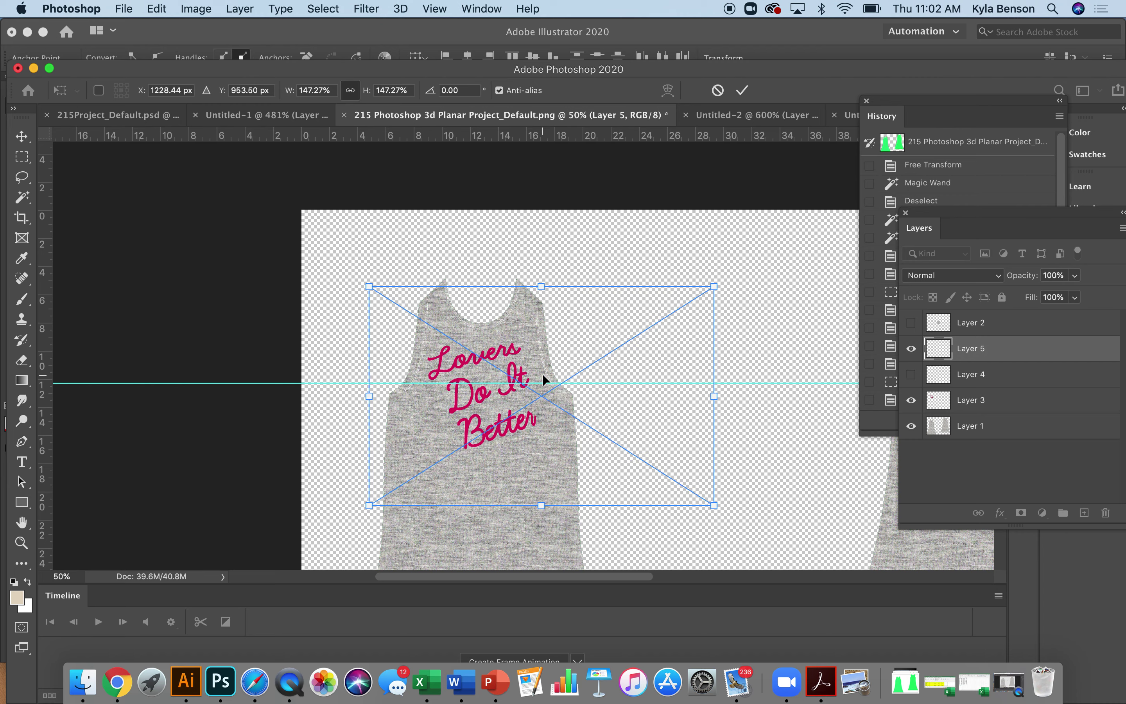
- Enlarge the pasted stitching to about 157%, nudge it left to fit the garment edges, and commit the transform
drag(712, 506, 733, 524)
key(shift+Left)
key(shift+Left)
key(shift+Left)
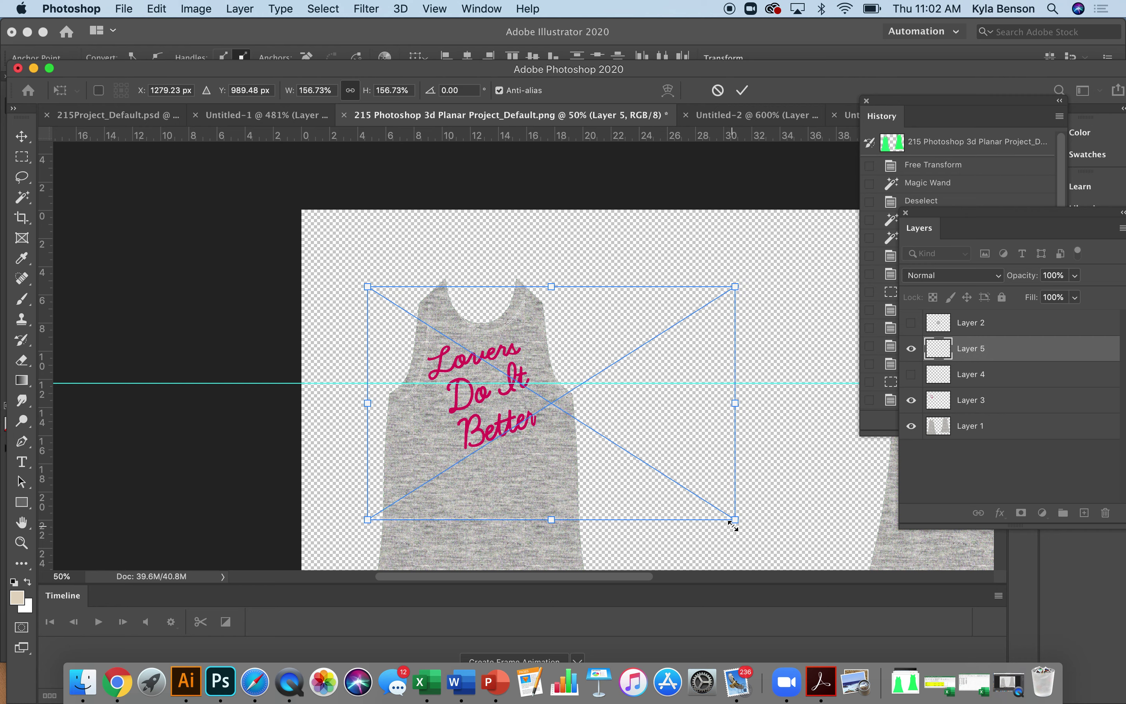
key(Left)
key(Left)
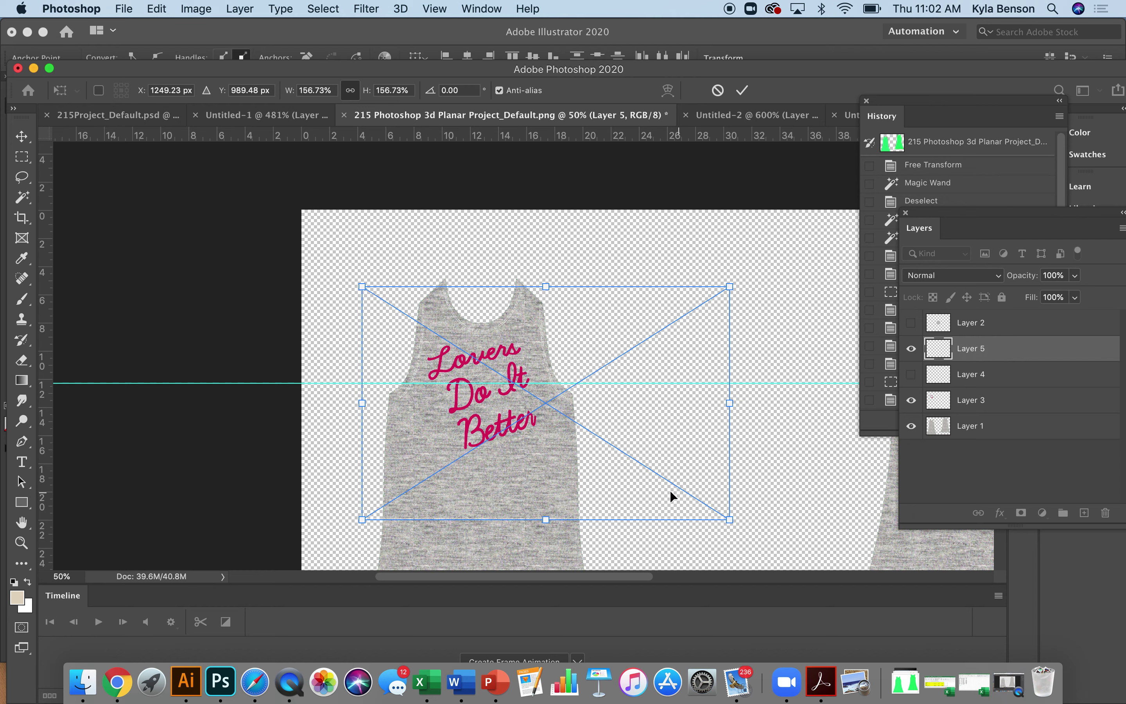
key(Return)
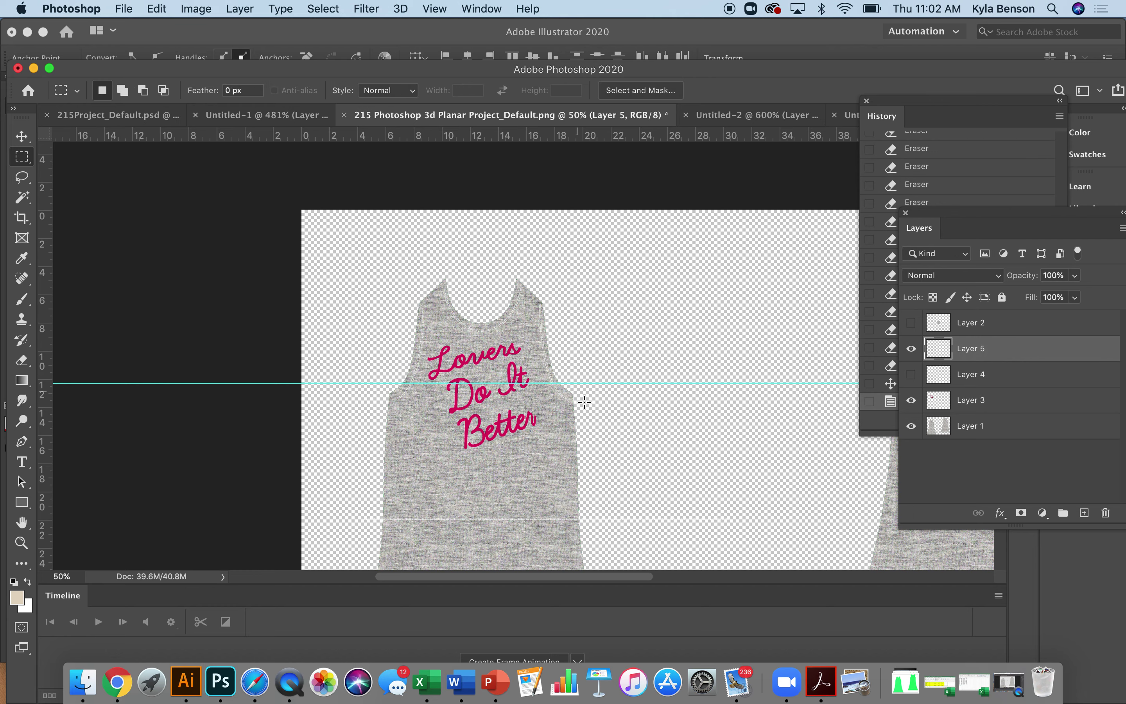
- Select the straight stitch row with the Rectangular Marquee and move it down toward the tank top's hem
scroll(590, 432, down, 5)
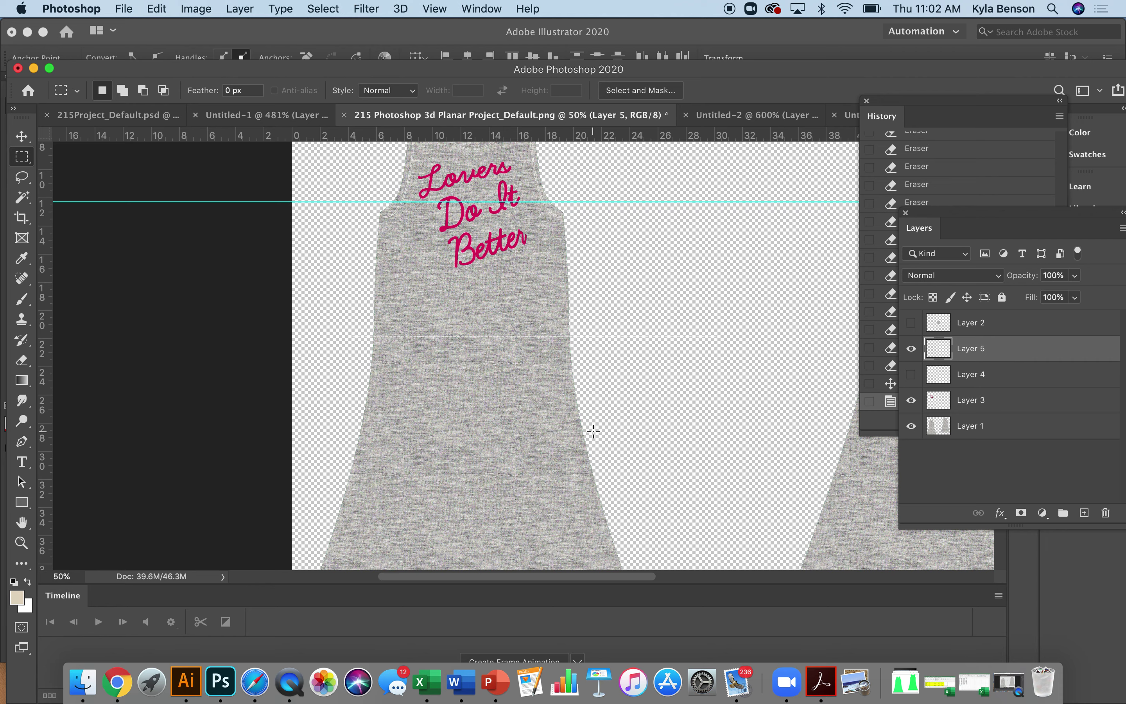
key(v)
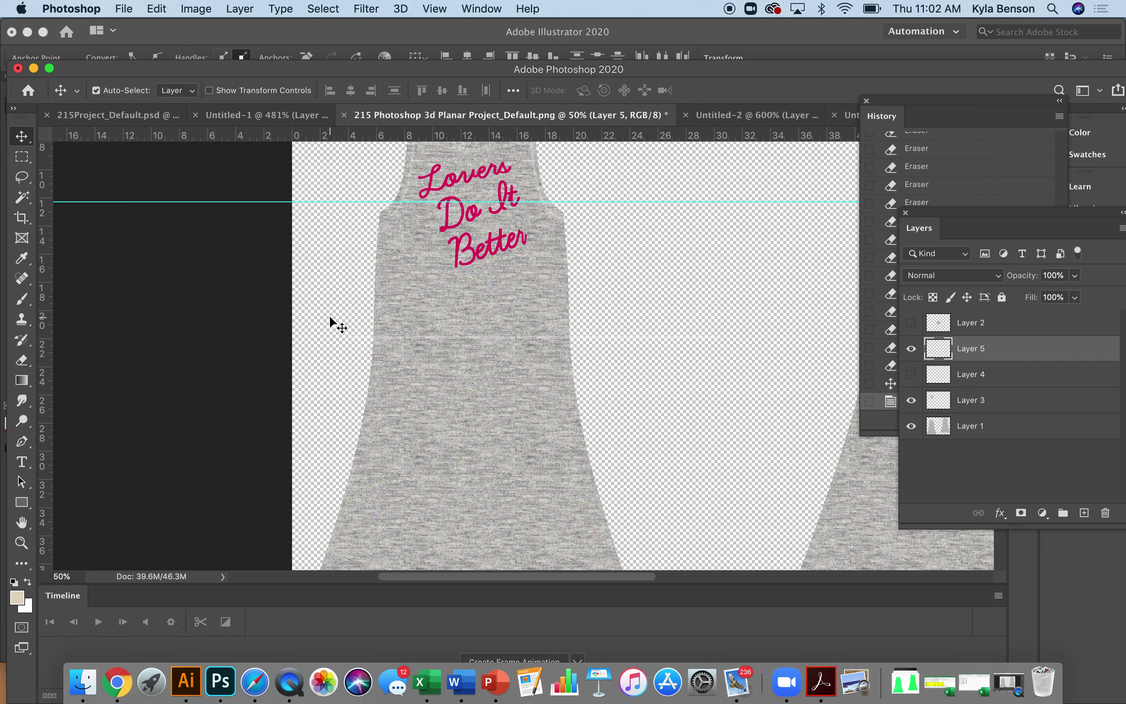
click(22, 159)
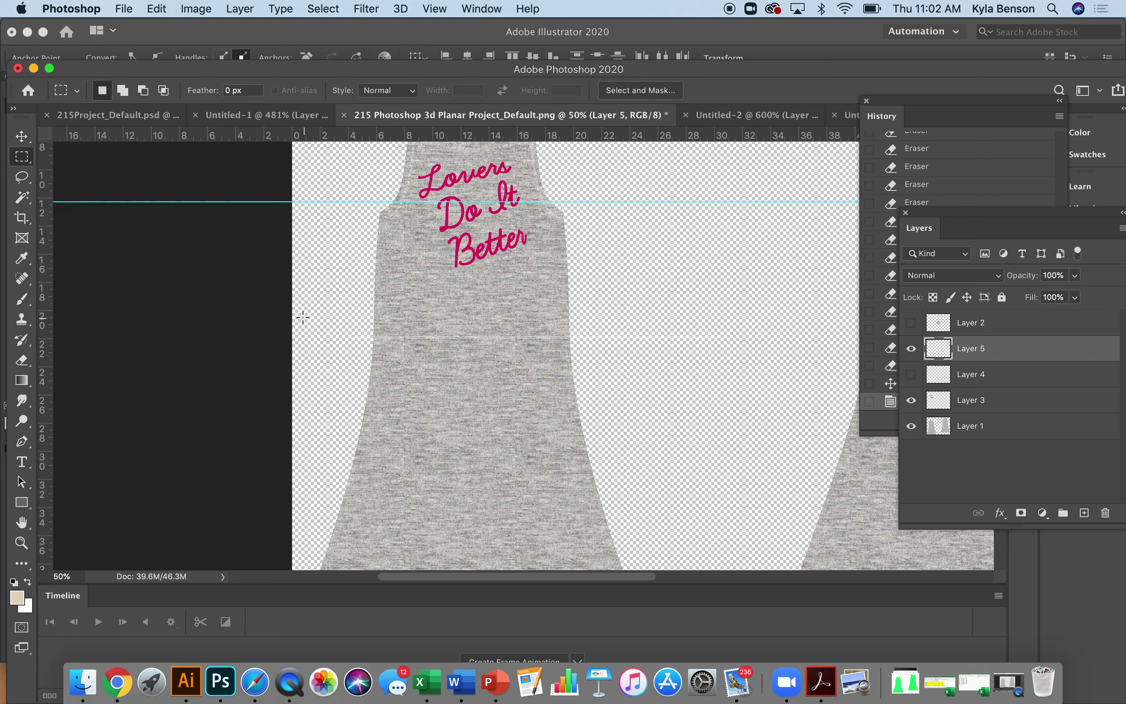
drag(310, 317, 817, 389)
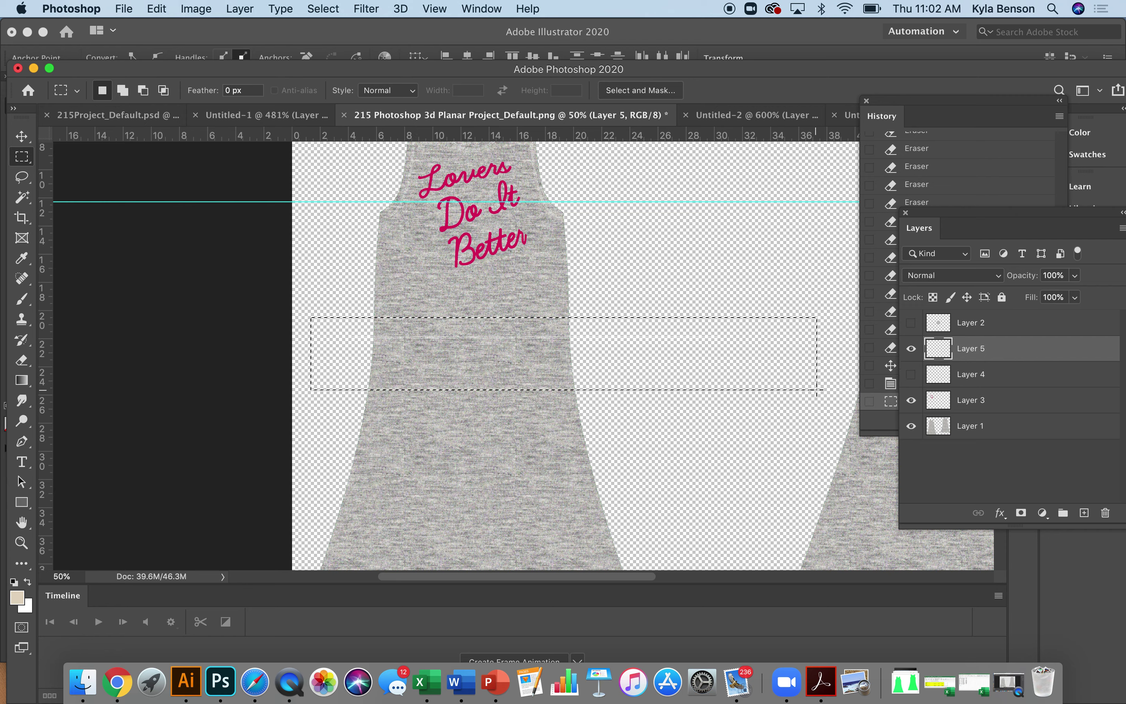
key(v)
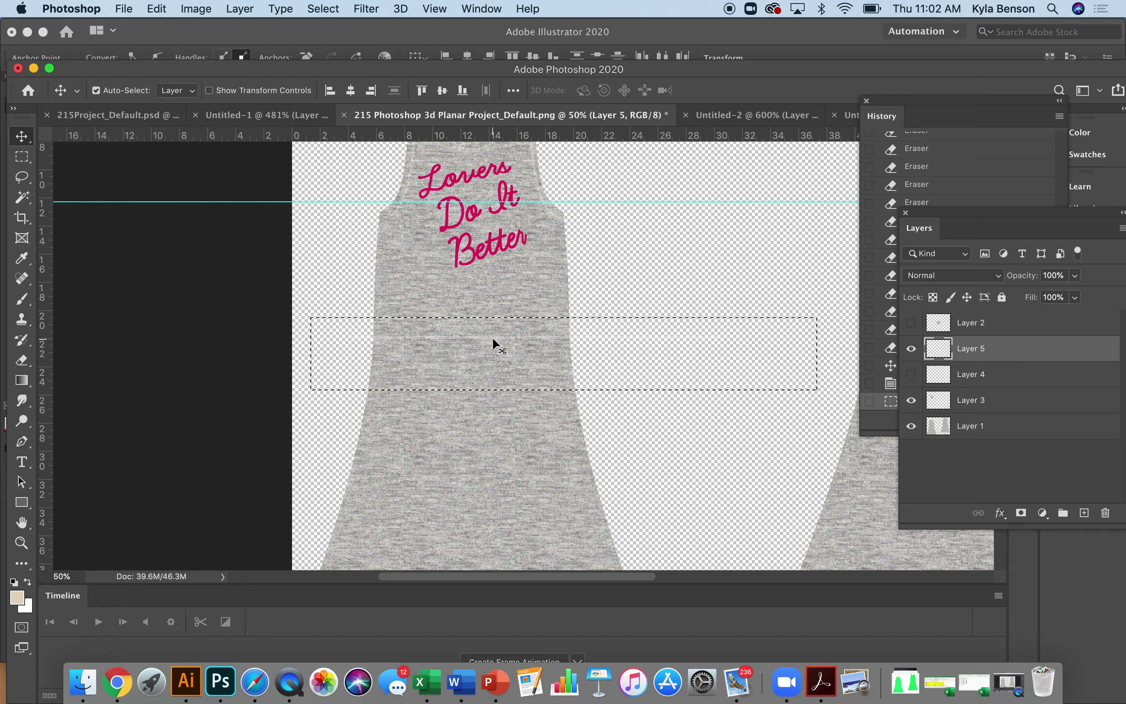
drag(492, 337, 484, 499)
- Place the selected stitch row just above the tank top's bottom hem edge and deselect it
scroll(484, 499, down, 3)
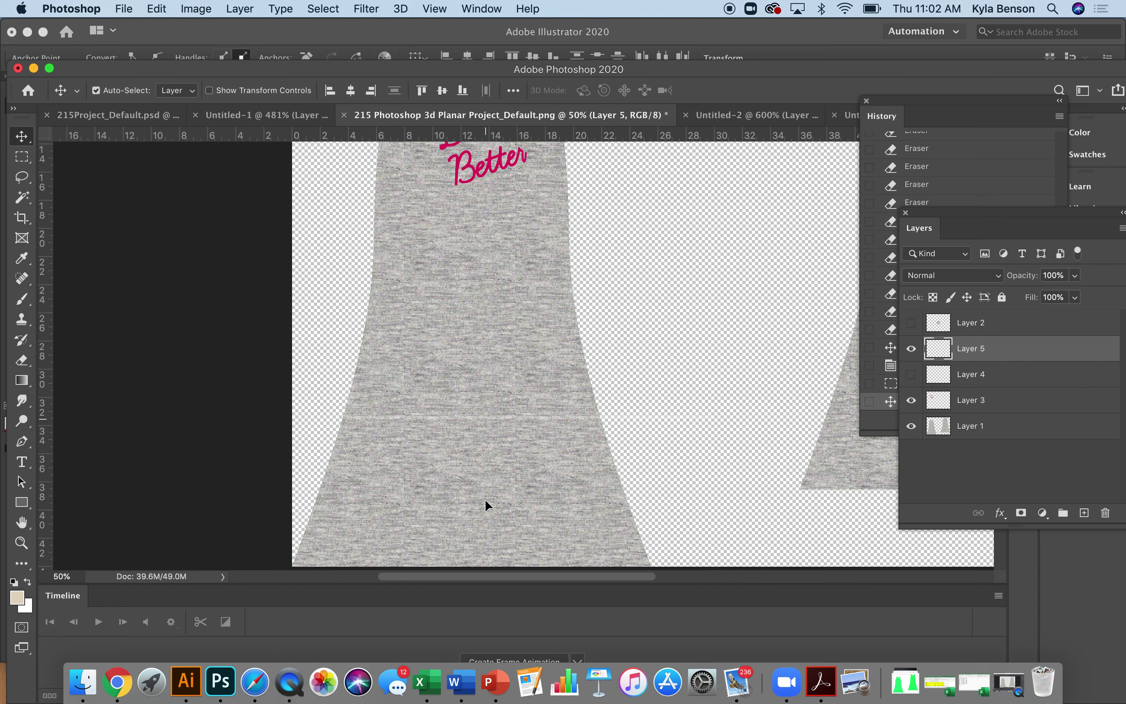
scroll(485, 499, down, 2)
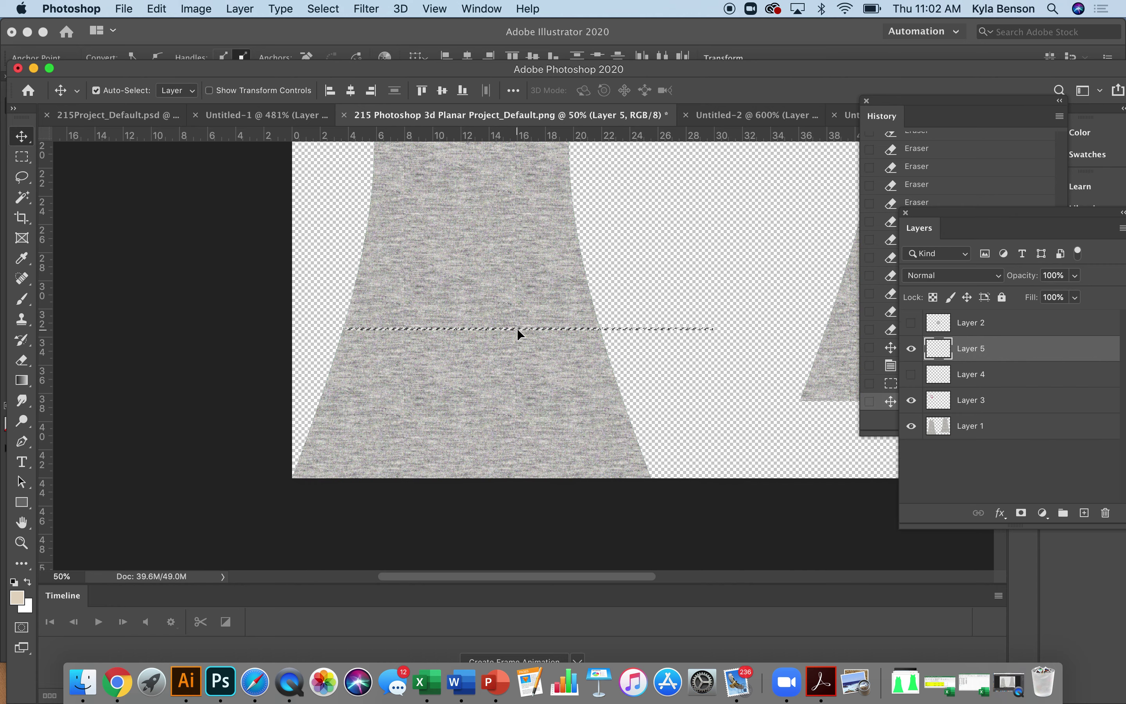
drag(517, 328, 514, 390)
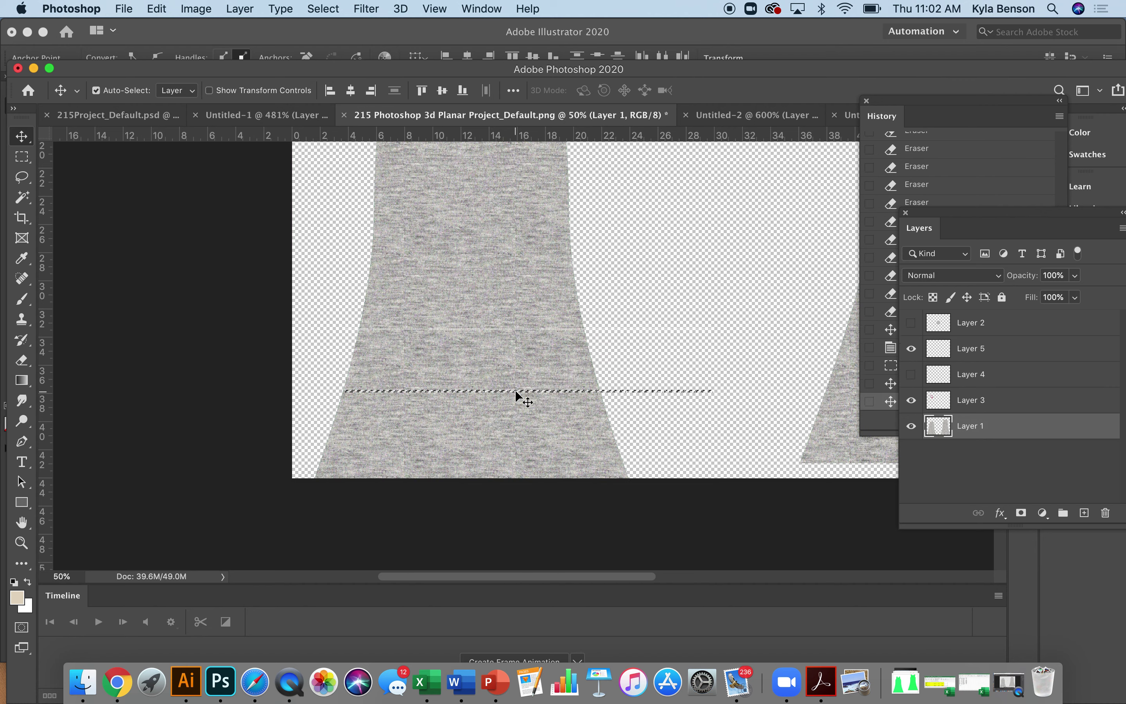
key(super+z)
drag(670, 327, 626, 465)
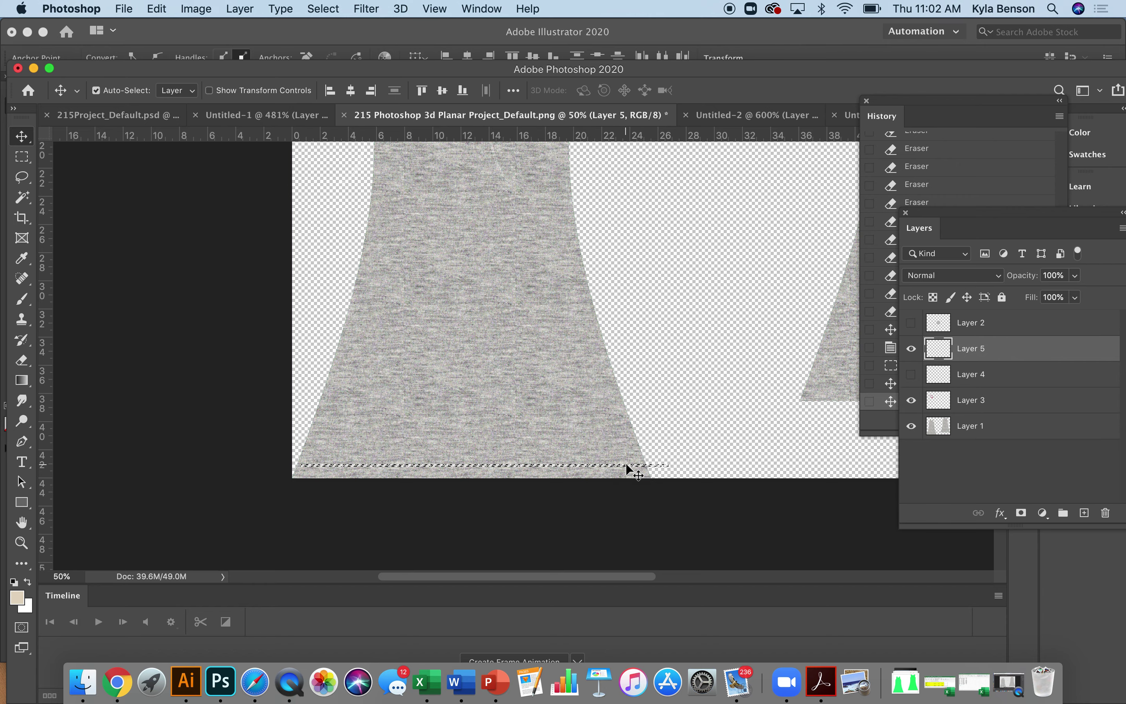
key(super+s)
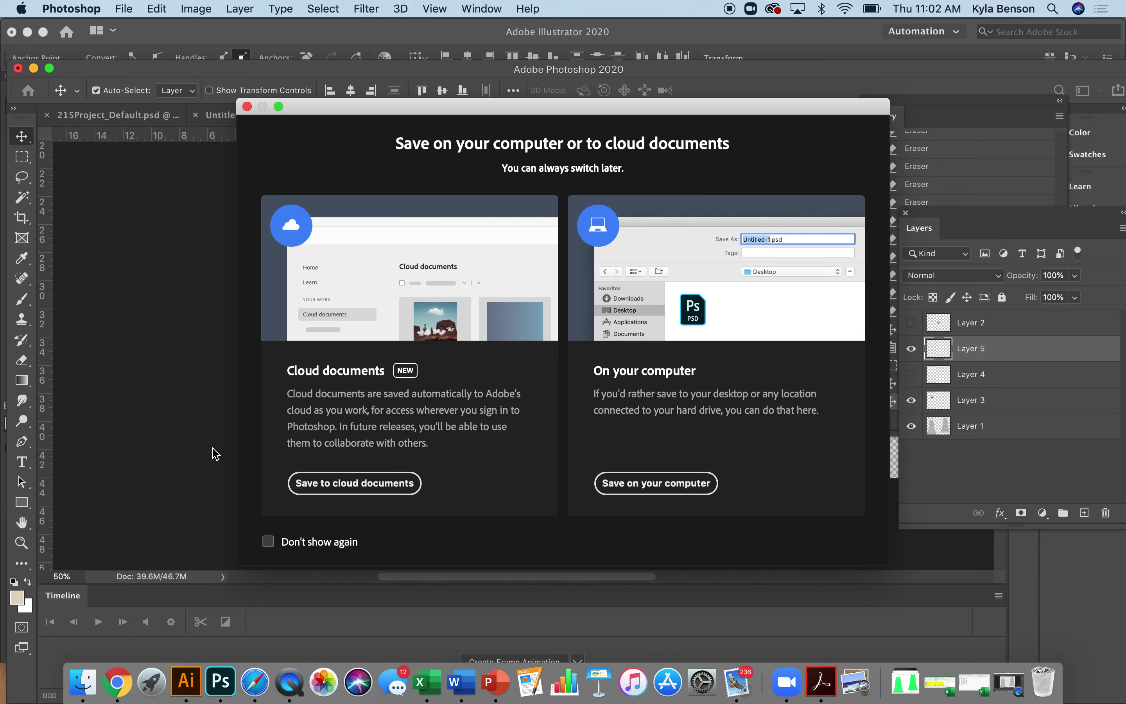
click(247, 106)
key(super+d)
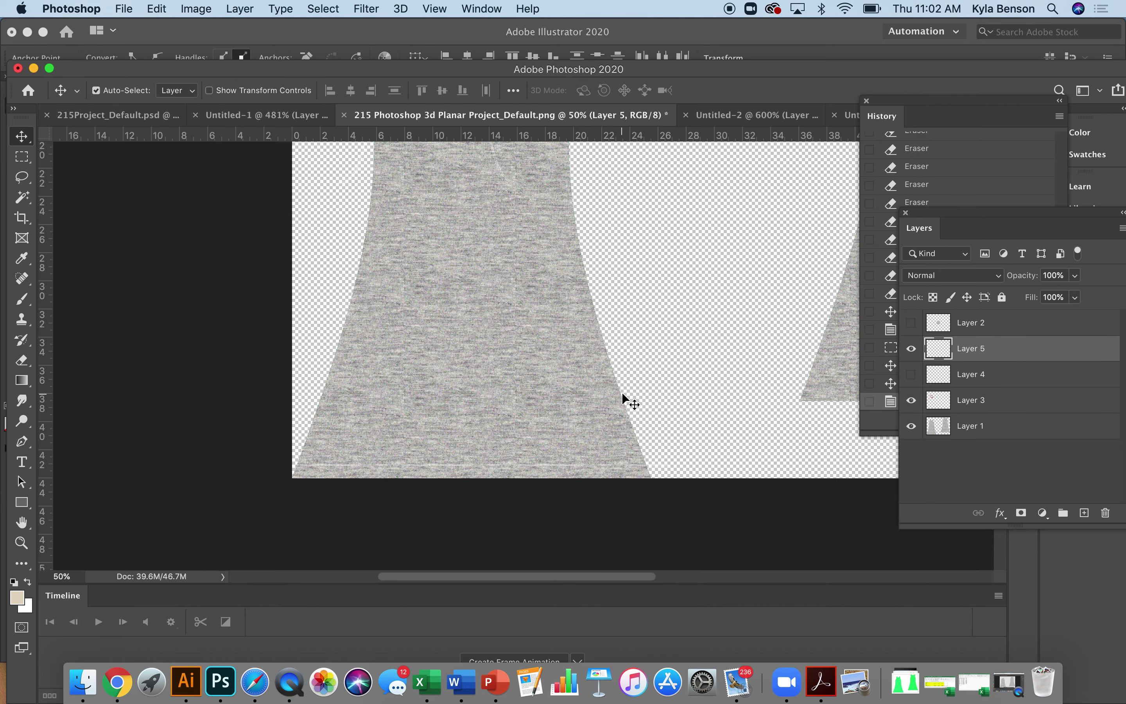
- Erase the hem stitching that extends past the front's side seam on Layer 5, using a 20 px Hard Round eraser
scroll(622, 394, down, 2)
scroll(622, 394, right, 2)
key(z)
drag(568, 372, 657, 456)
scroll(657, 456, right, 3)
scroll(658, 457, down, 1)
key(e)
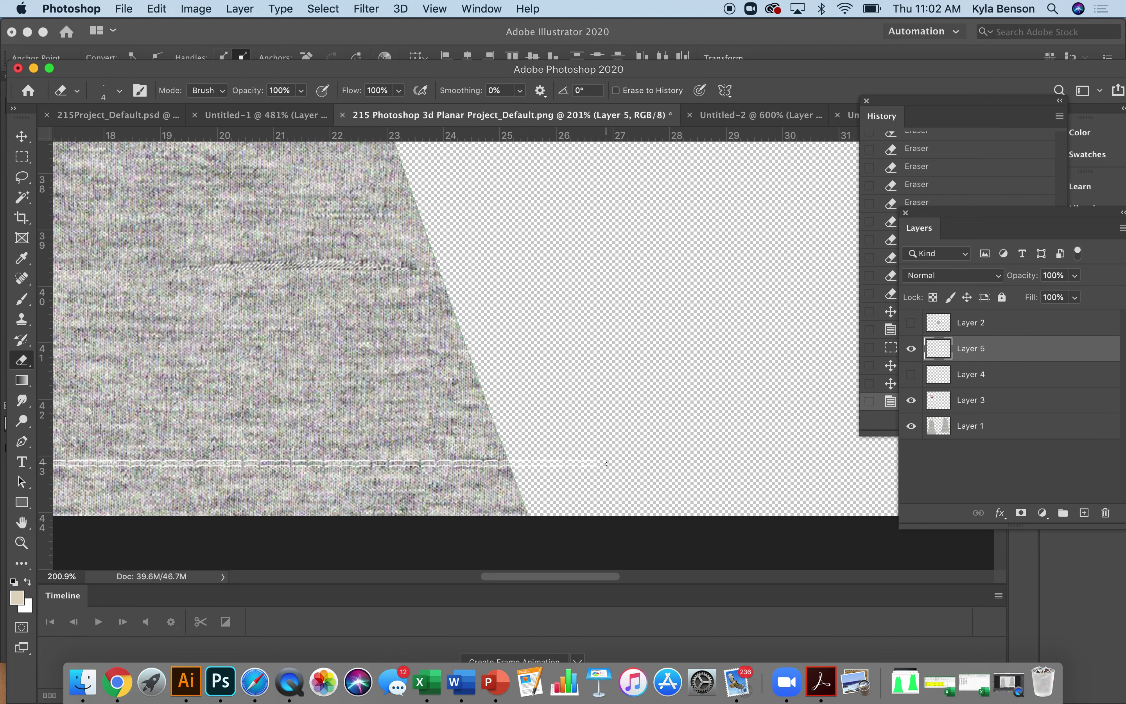
click(78, 91)
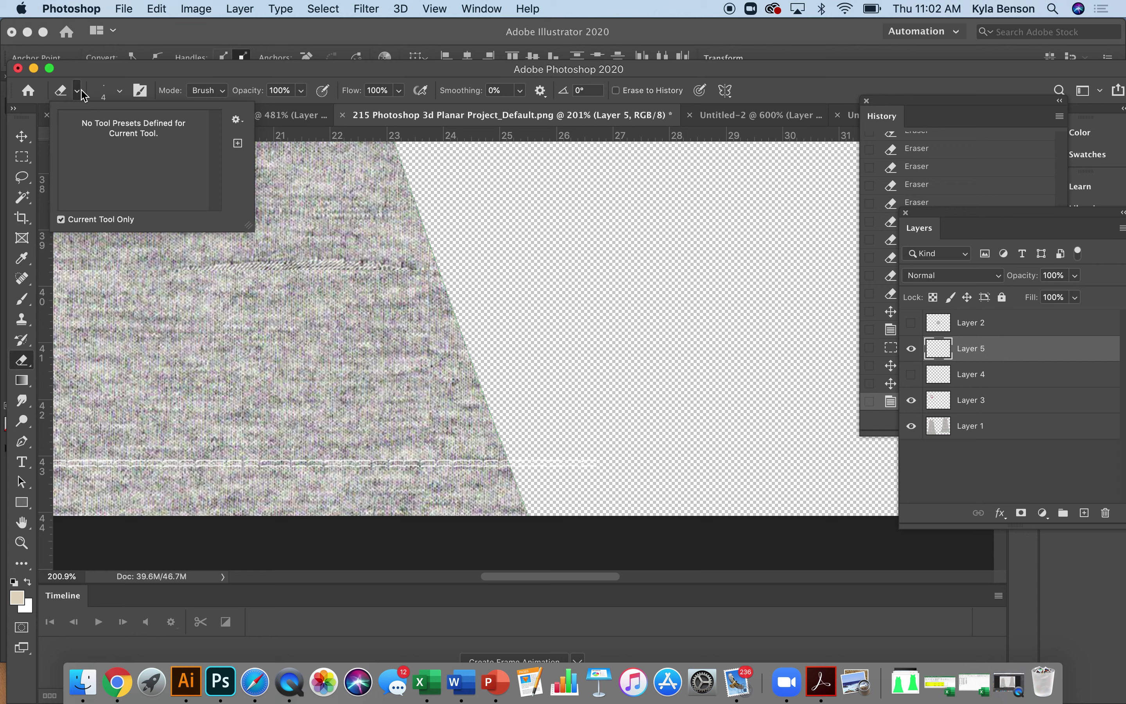
click(120, 93)
drag(97, 139, 105, 148)
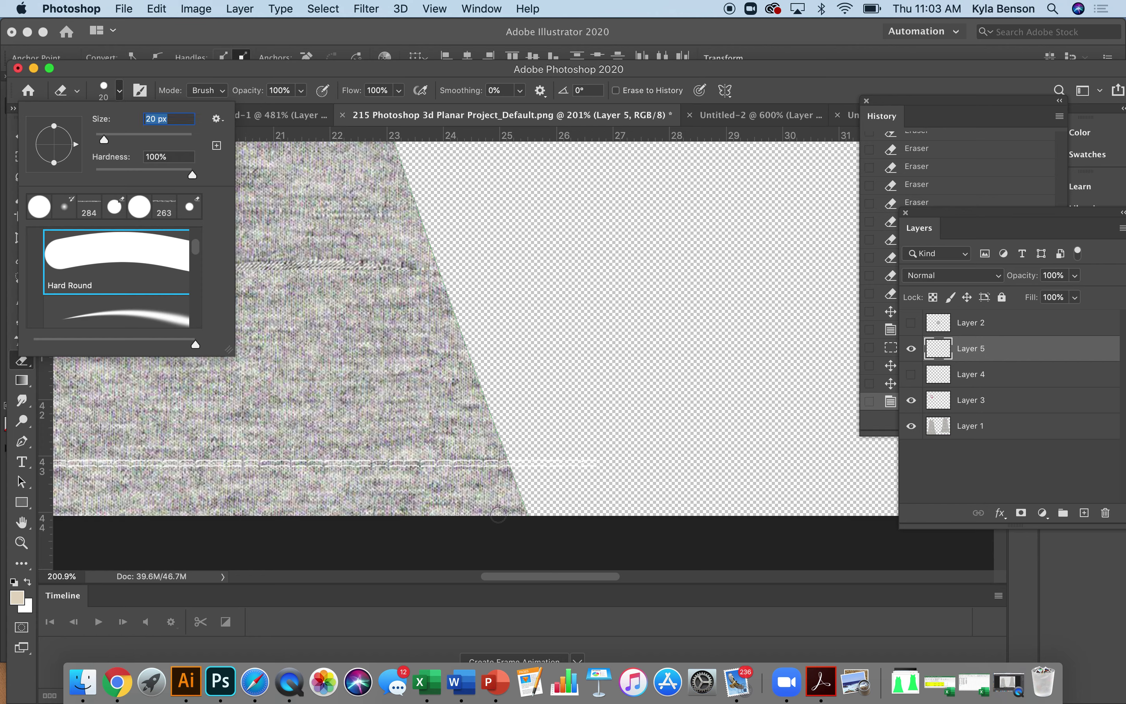
key(Return)
drag(578, 465, 513, 463)
click(513, 463)
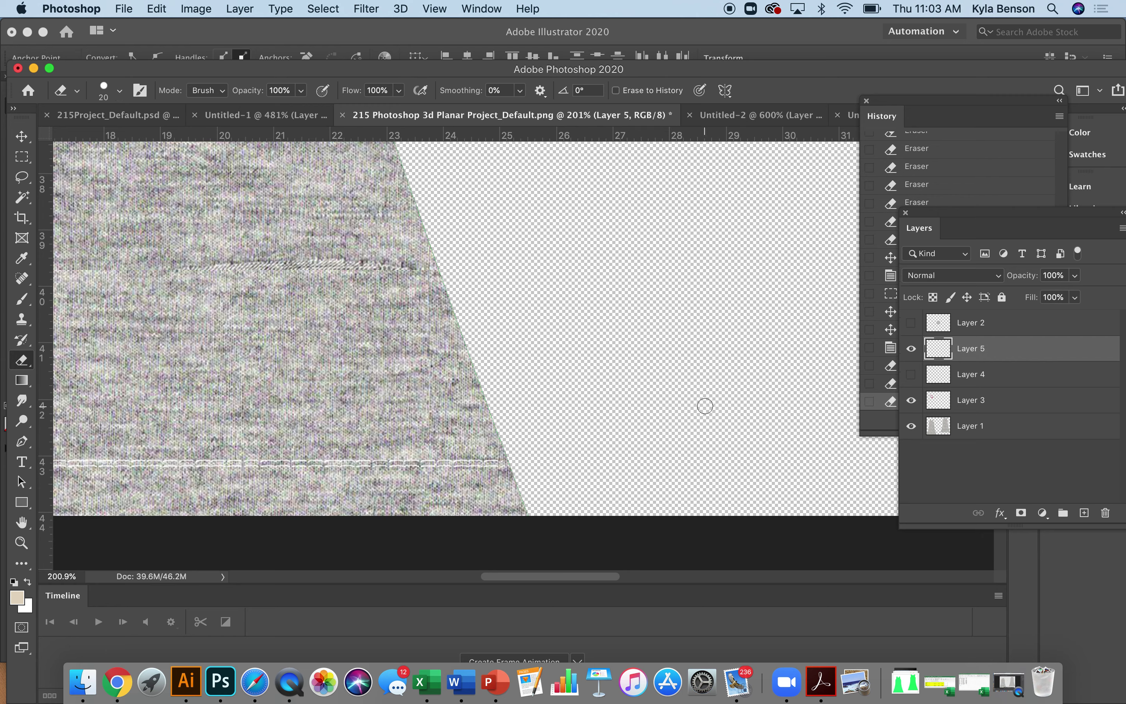
- Select the neckline and armhole stitching on Layer 5 with the Rectangular Marquee and cut it, leaving the hem row
key(super+0)
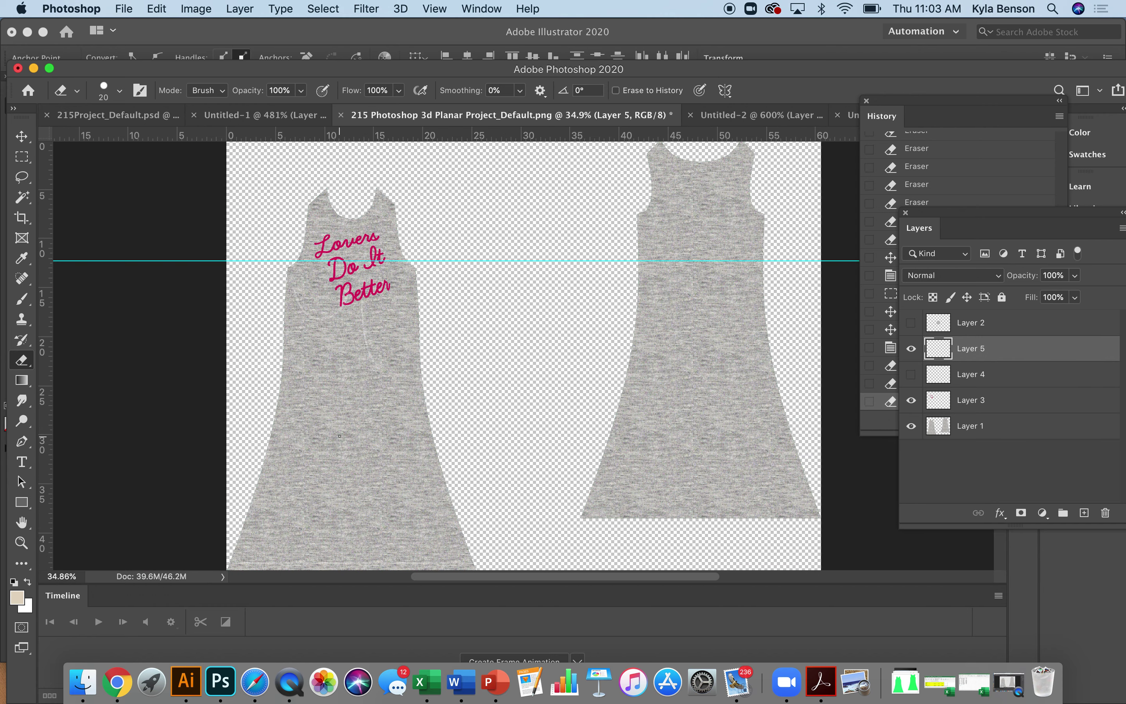
key(z)
drag(262, 244, 234, 241)
click(235, 240)
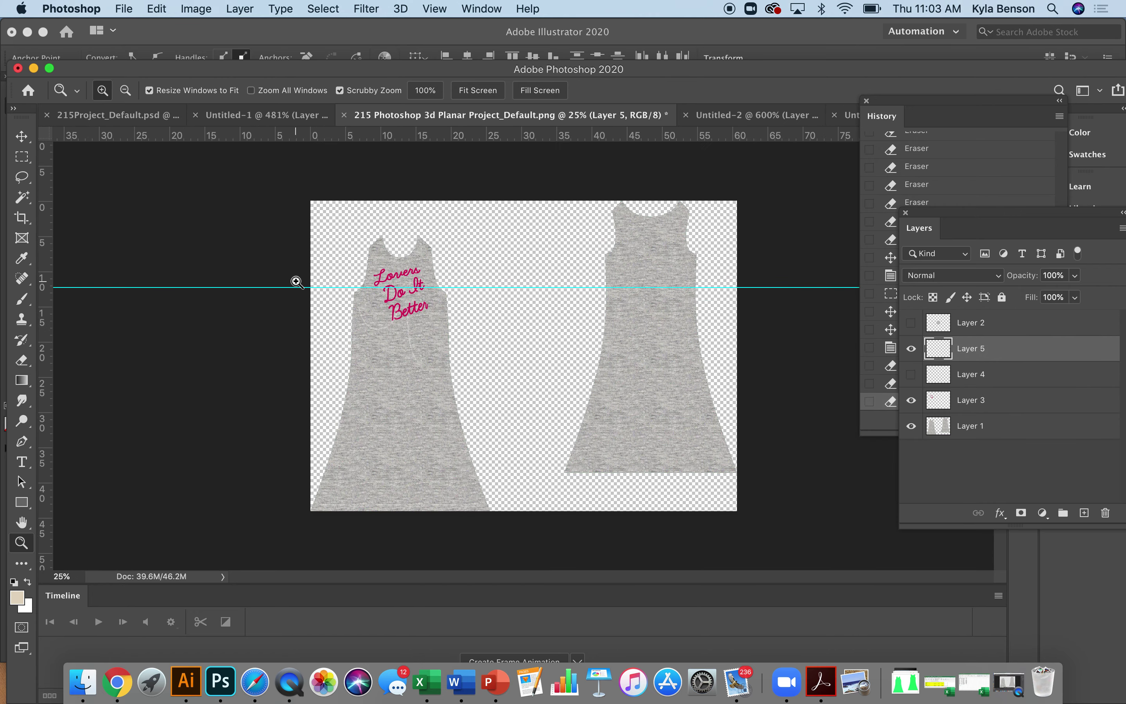
click(22, 157)
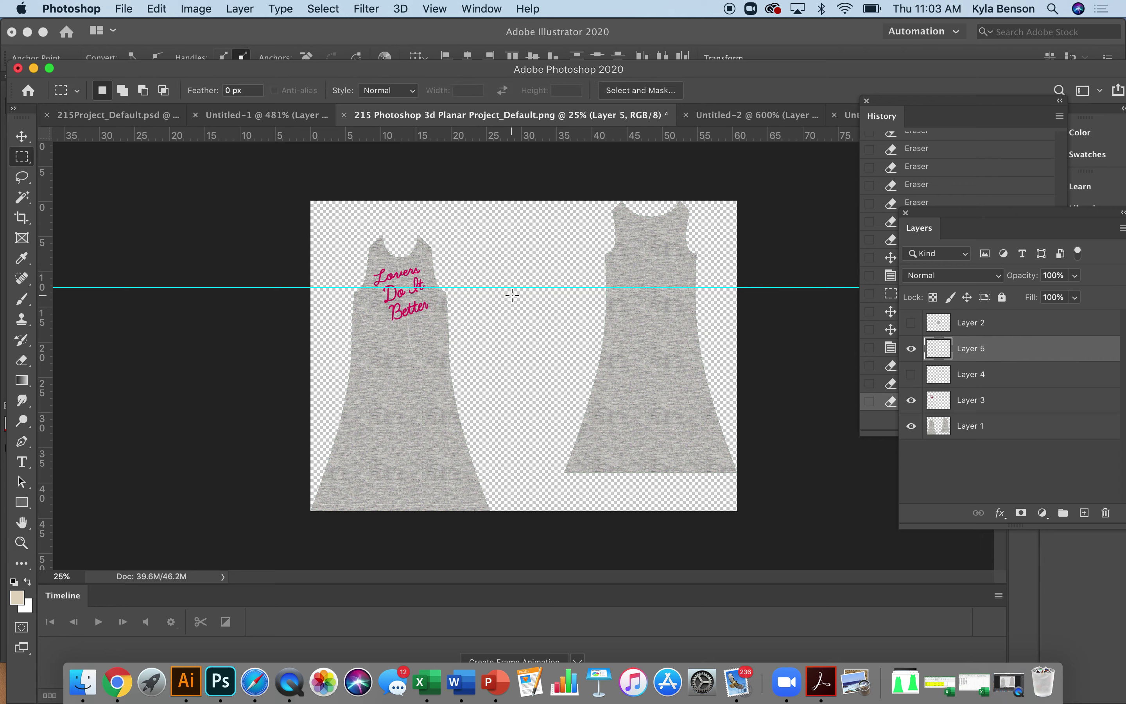
drag(509, 286, 221, 432)
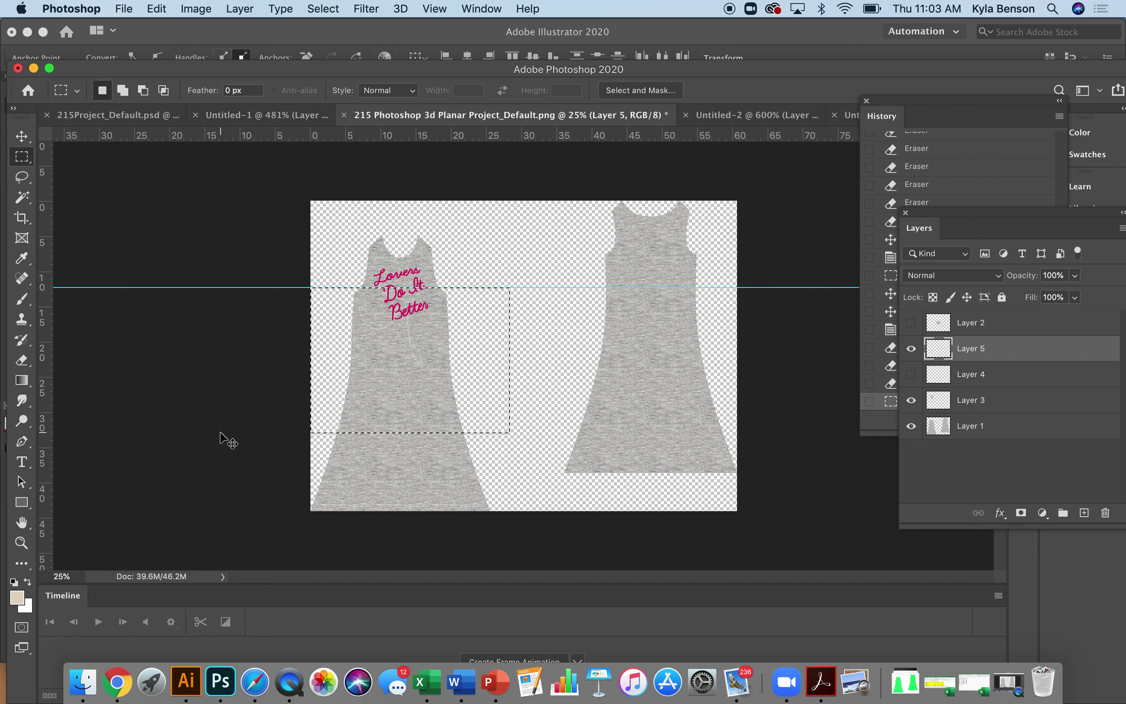
key(super+x)
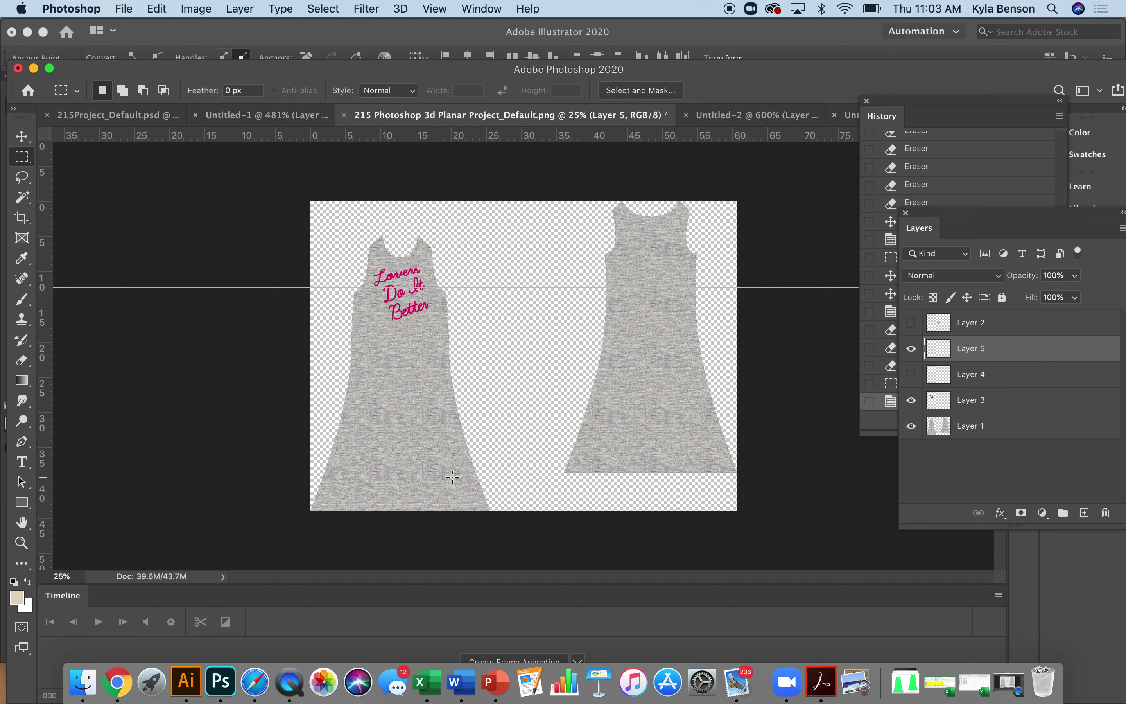
- Paste the cut neckline and armhole stitching onto its own new layer above Layer 5
key(z)
drag(418, 488, 520, 543)
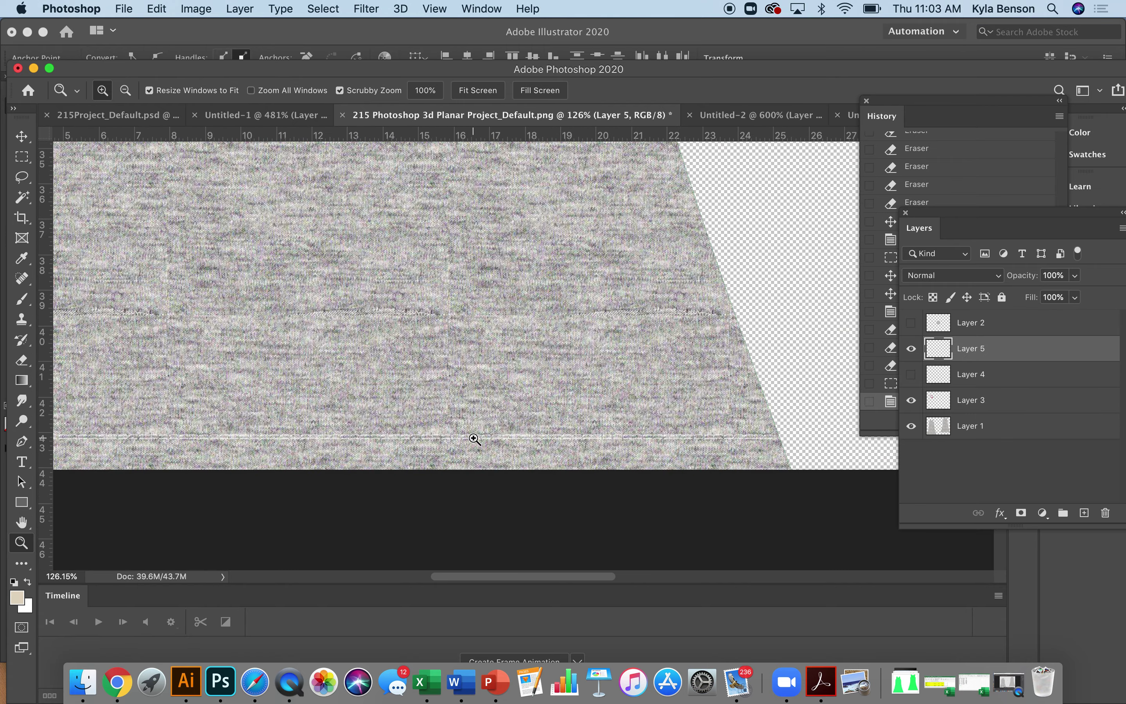
scroll(474, 439, down, 5)
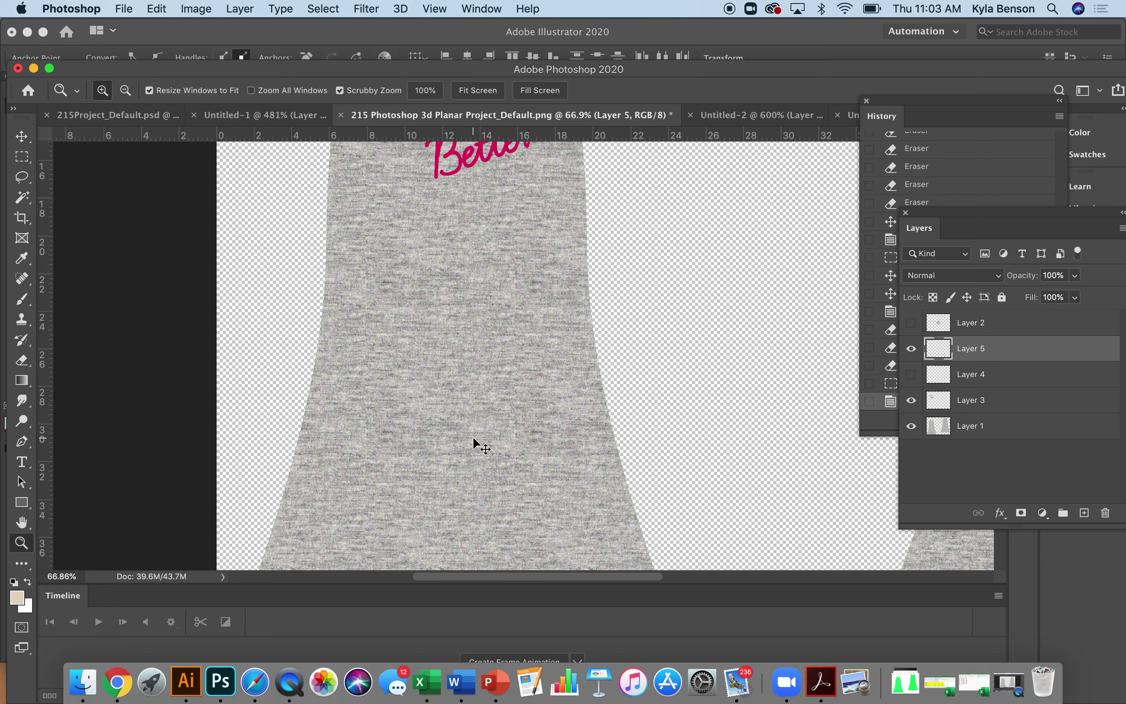
key(super+v)
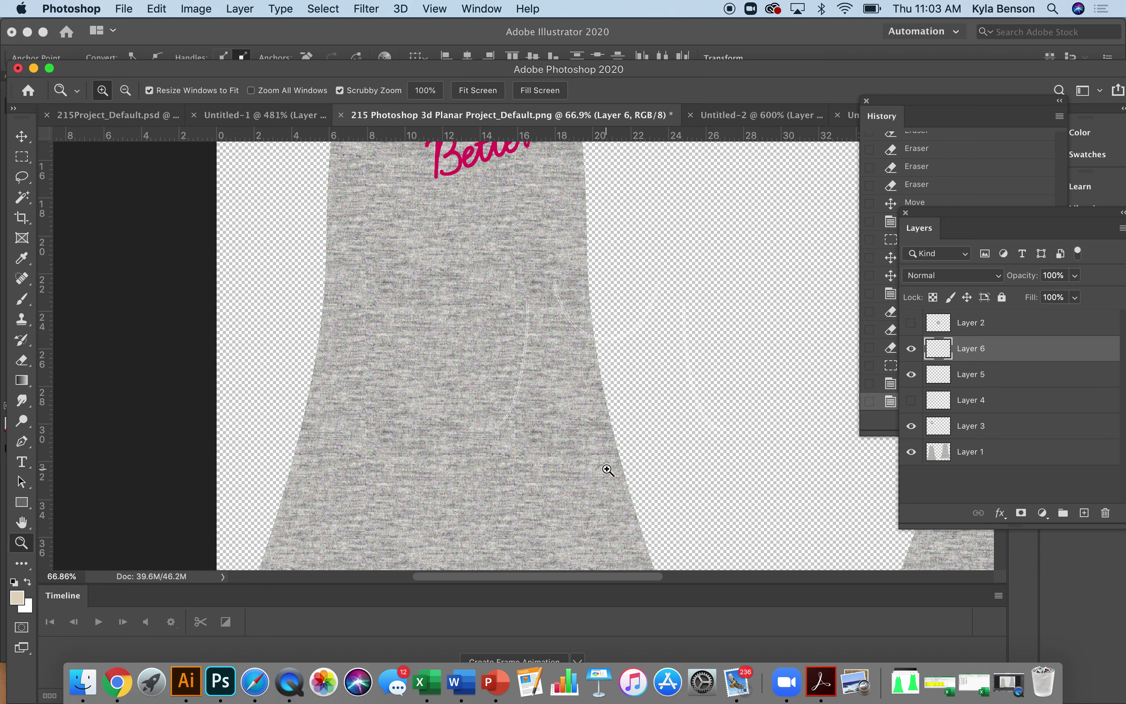
scroll(607, 469, down, 5)
key(v)
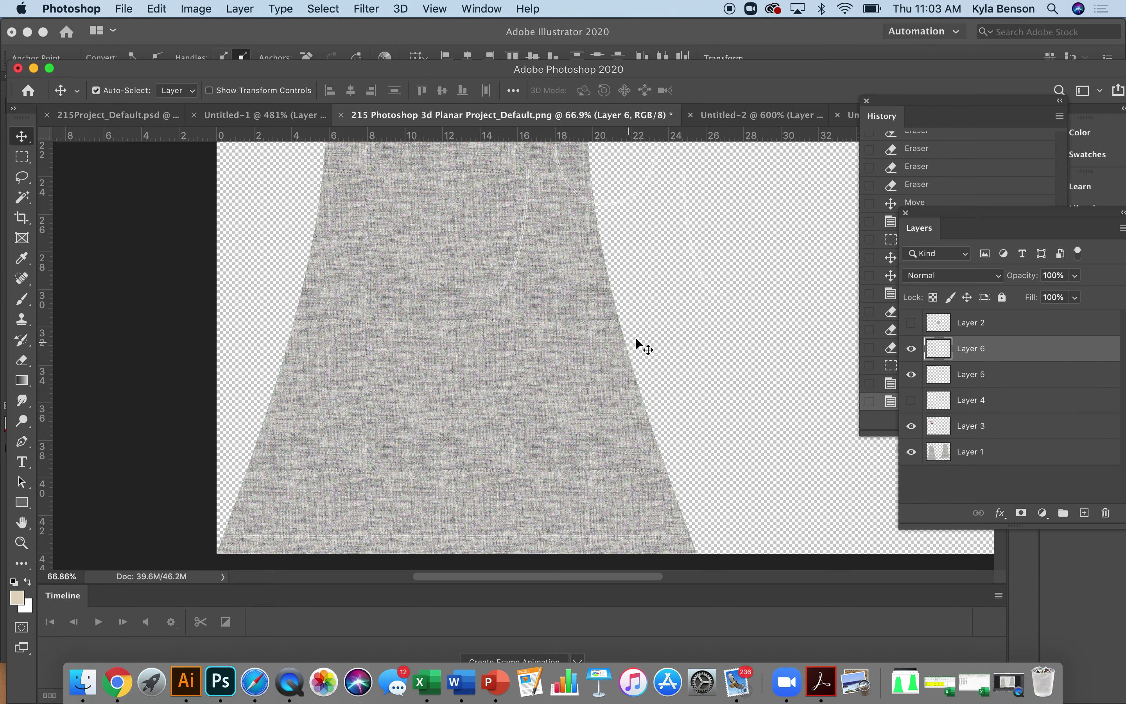
- Try to move the pasted stitching across the tank top's front, undo the move, and reselect only Layer 6
drag(694, 271, 643, 335)
drag(507, 278, 428, 280)
key(super+z)
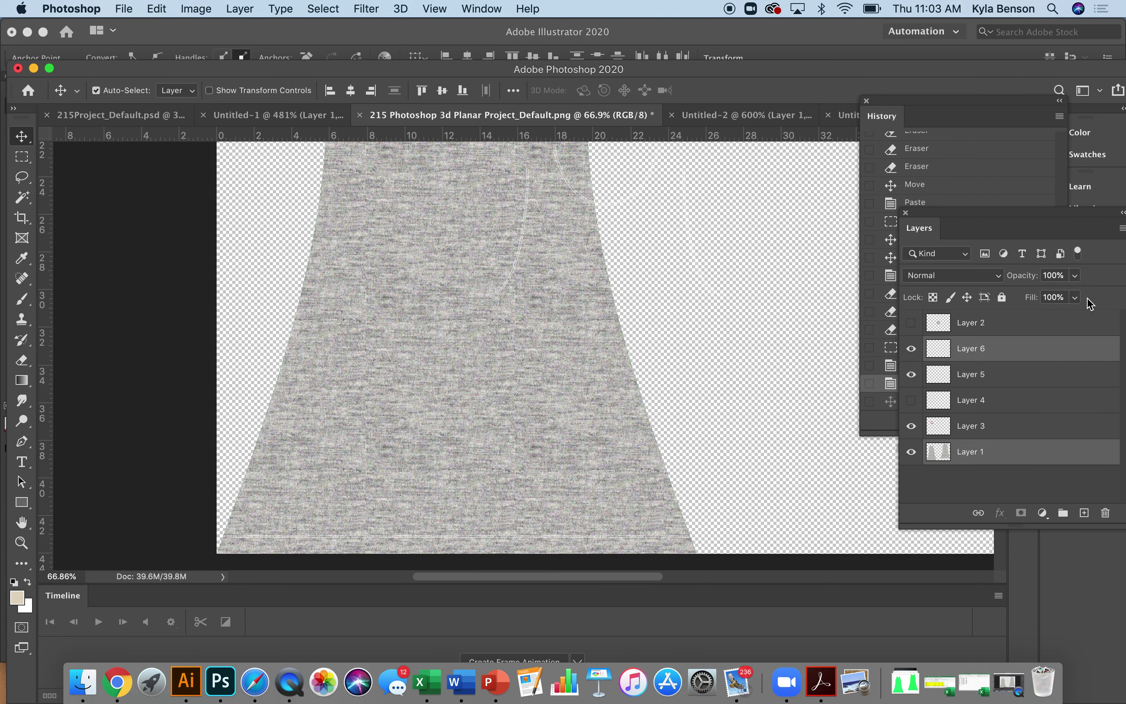
click(1059, 357)
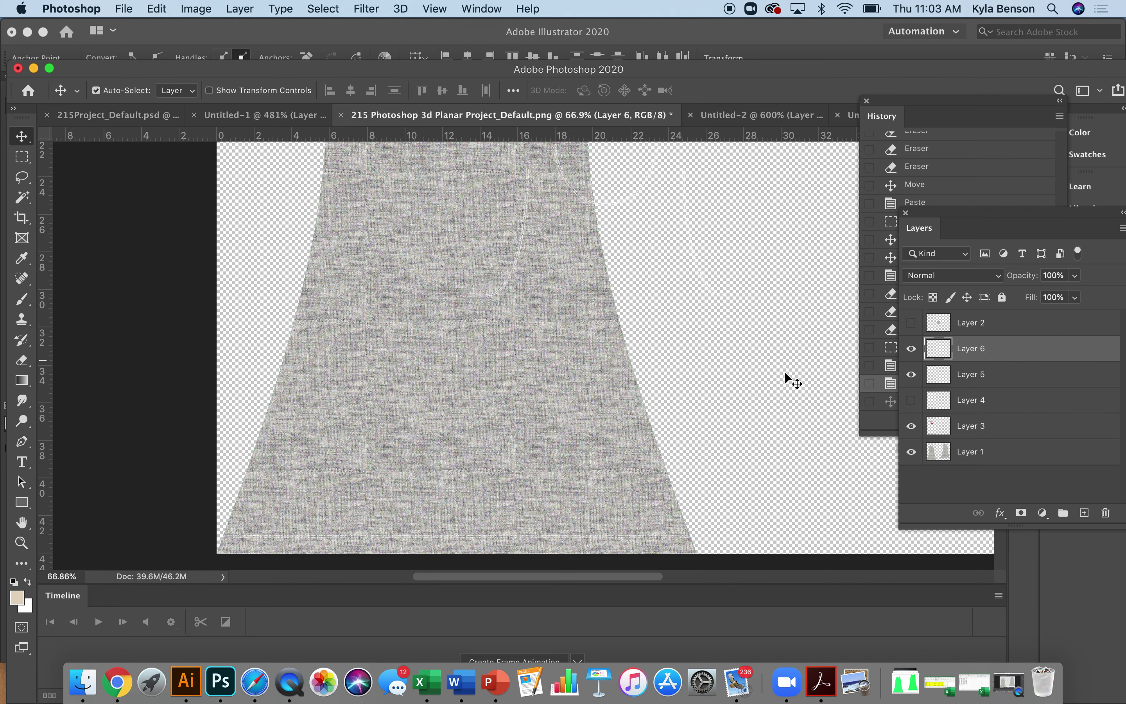
- Select the stitching on Layer 6 with the Rectangular Marquee, cut it, and paste it back on the same layer
scroll(633, 409, up, 2)
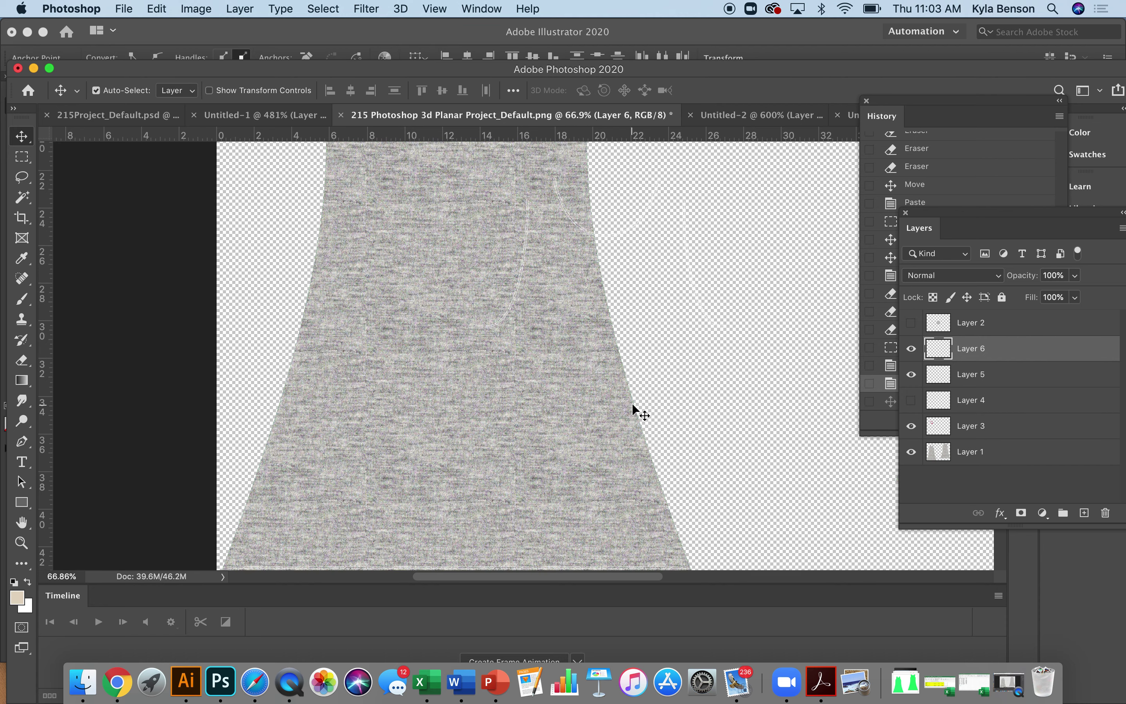
key(m)
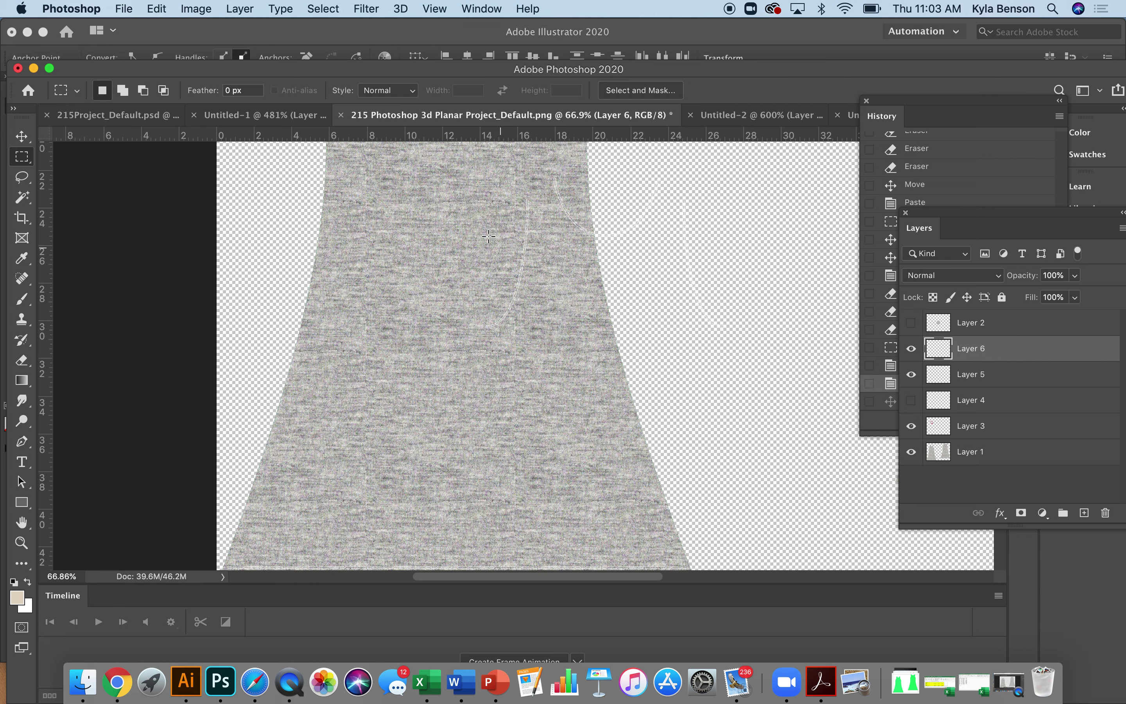
drag(404, 163, 792, 373)
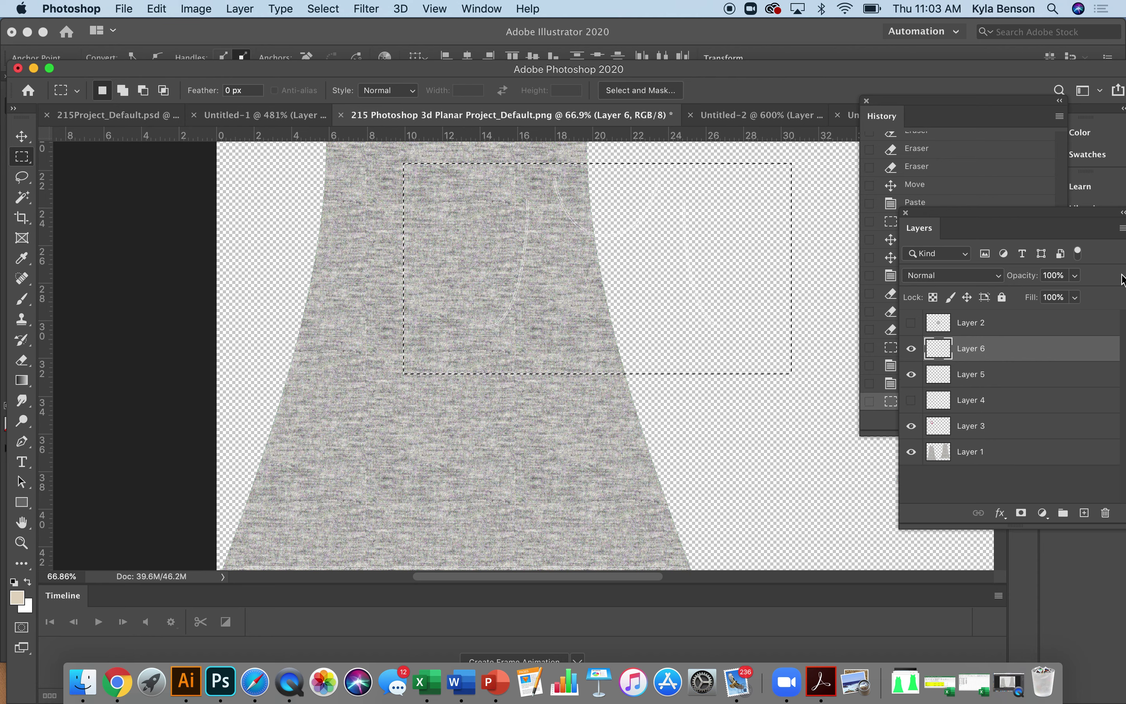
click(910, 349)
click(910, 349)
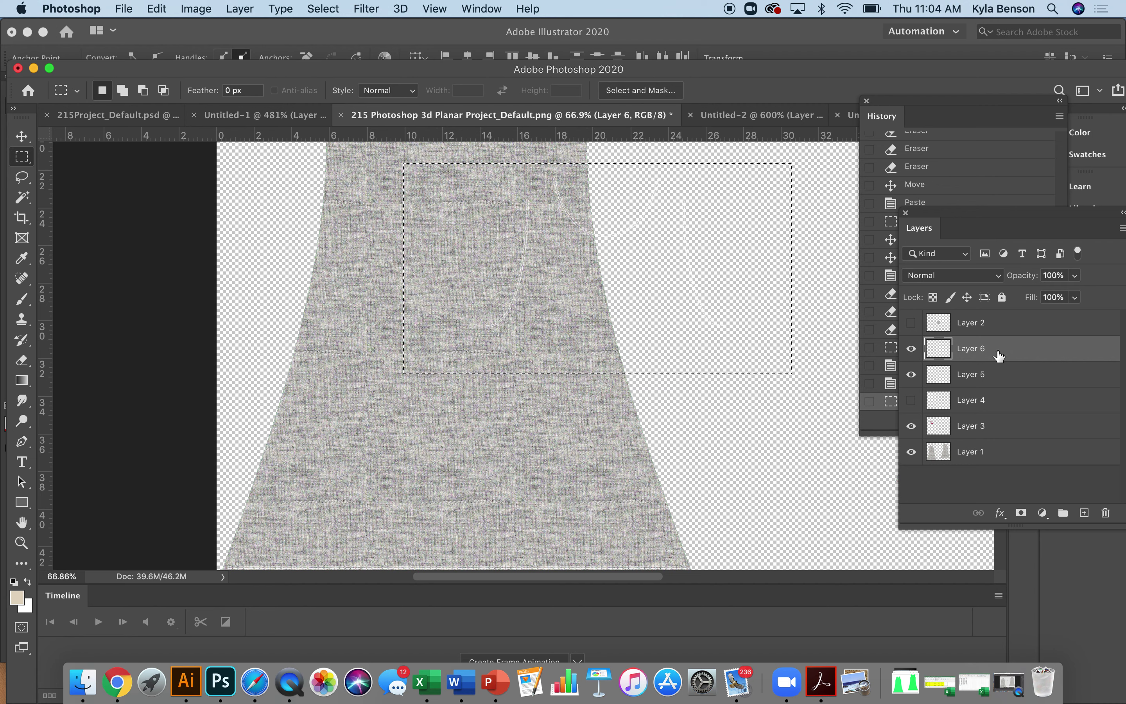
key(super+x)
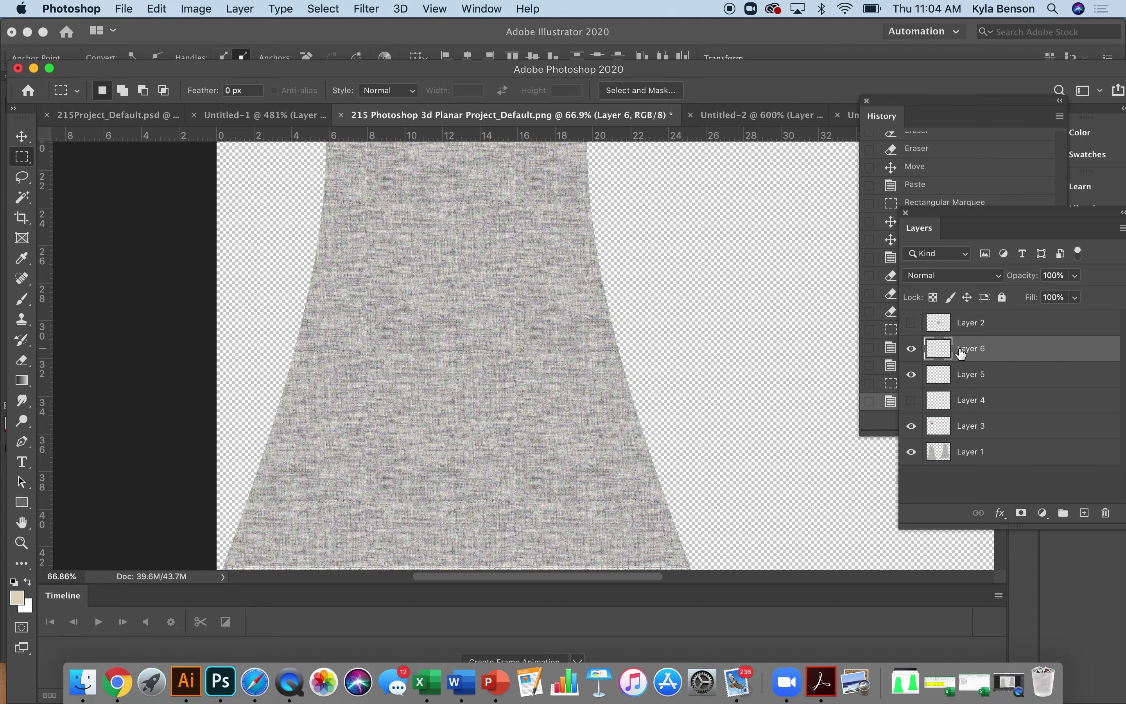
click(157, 9)
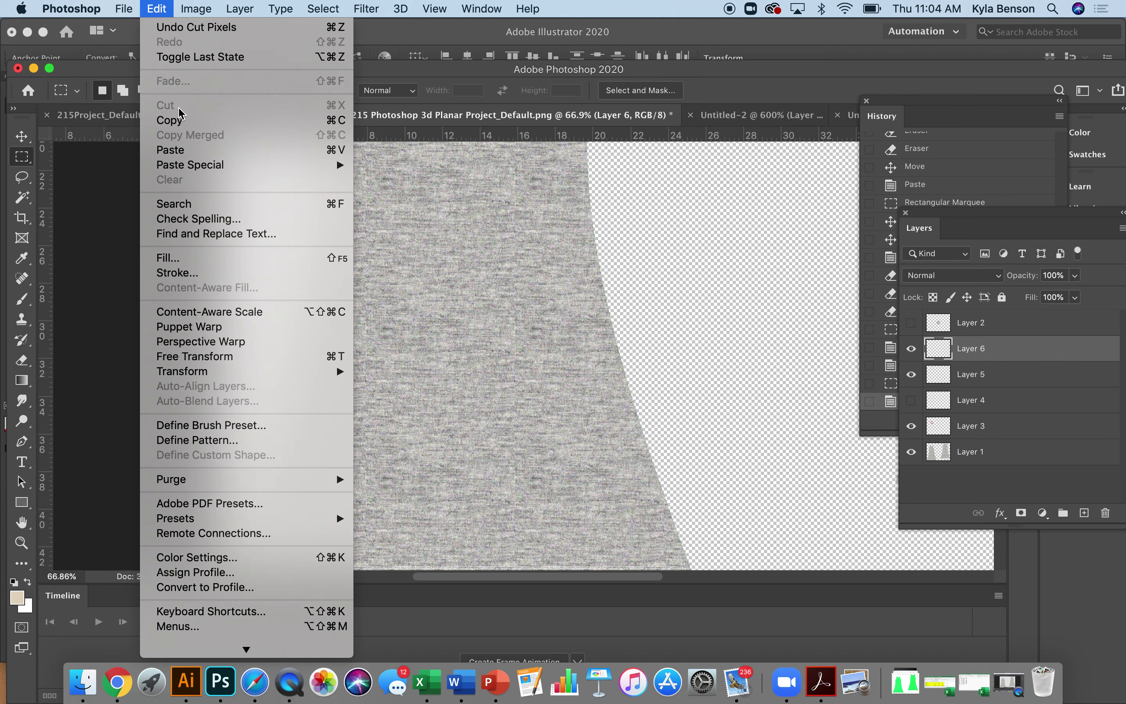
click(172, 150)
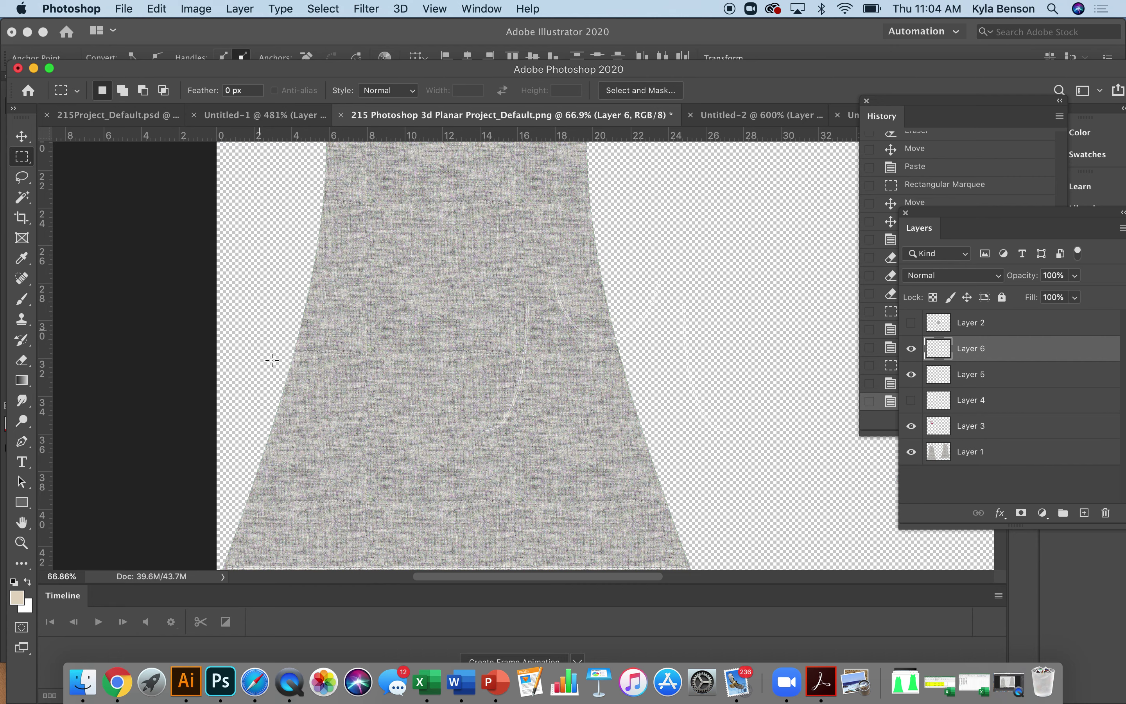
- Move the pasted neckline and armhole stitching so it is centered within the lower part of the tank top's front
scroll(499, 407, down, 2)
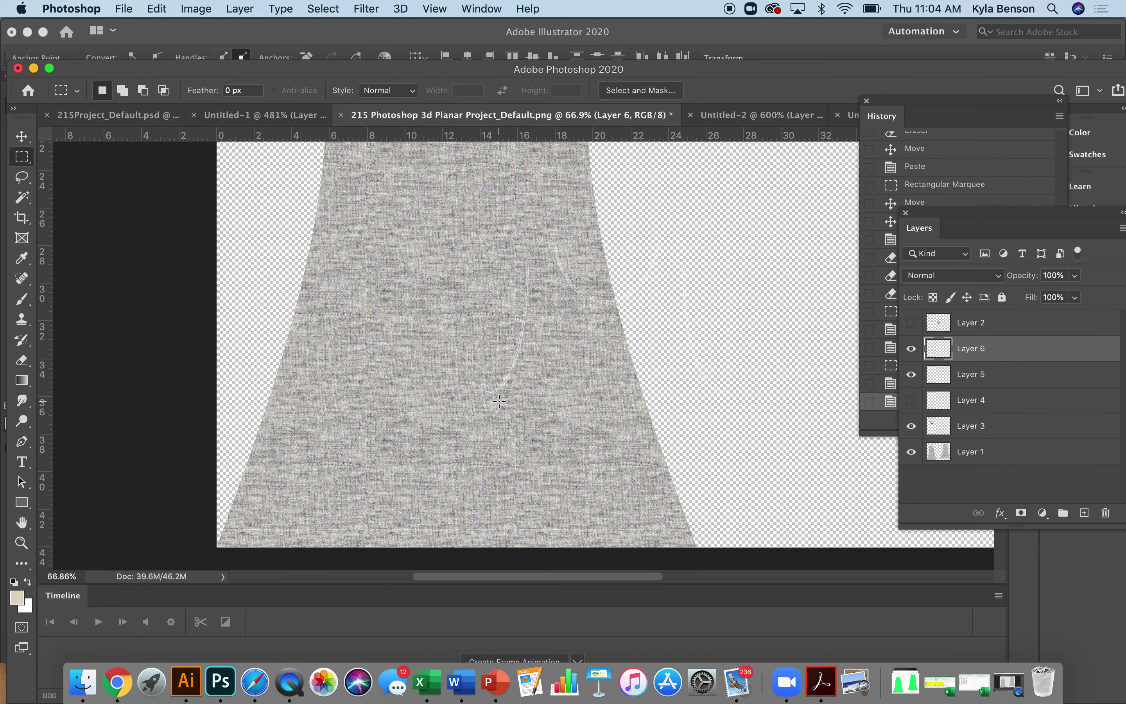
key(v)
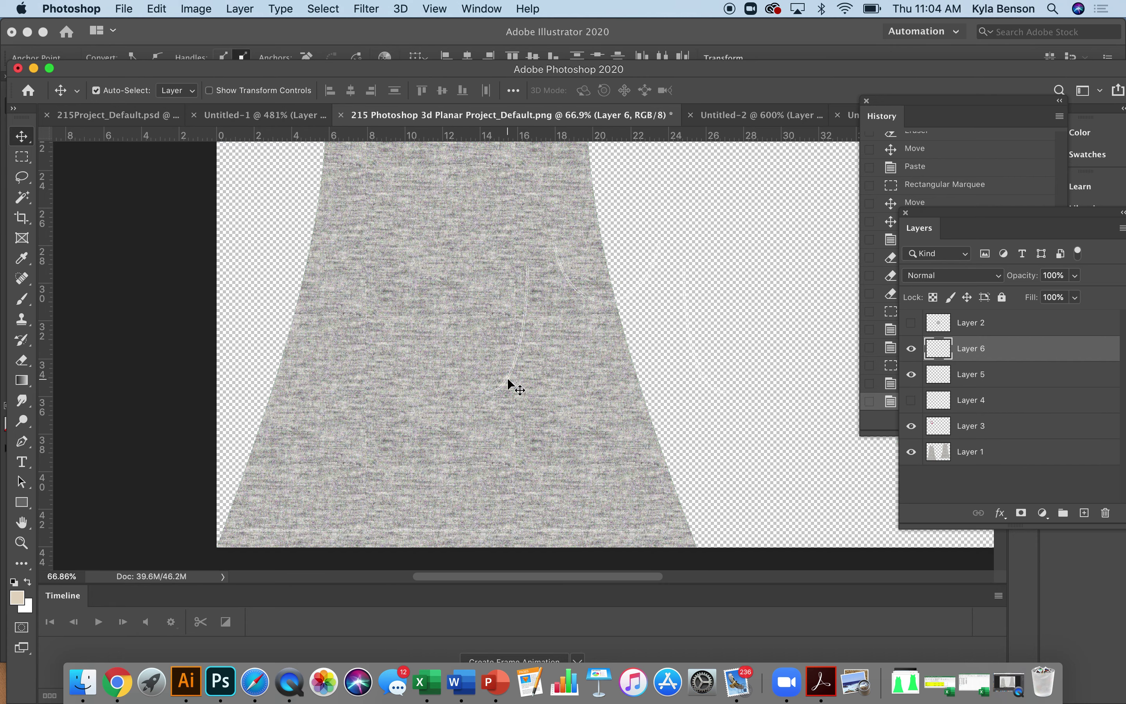
mouse_move(508, 382)
mouse_down()
mouse_move(445, 351)
mouse_move(324, 467)
mouse_move(337, 354)
mouse_move(353, 328)
mouse_up()
- Try to move the stitching up toward the tank top's neckline, and undo the accidental move of the garment layer
scroll(355, 328, up, 5)
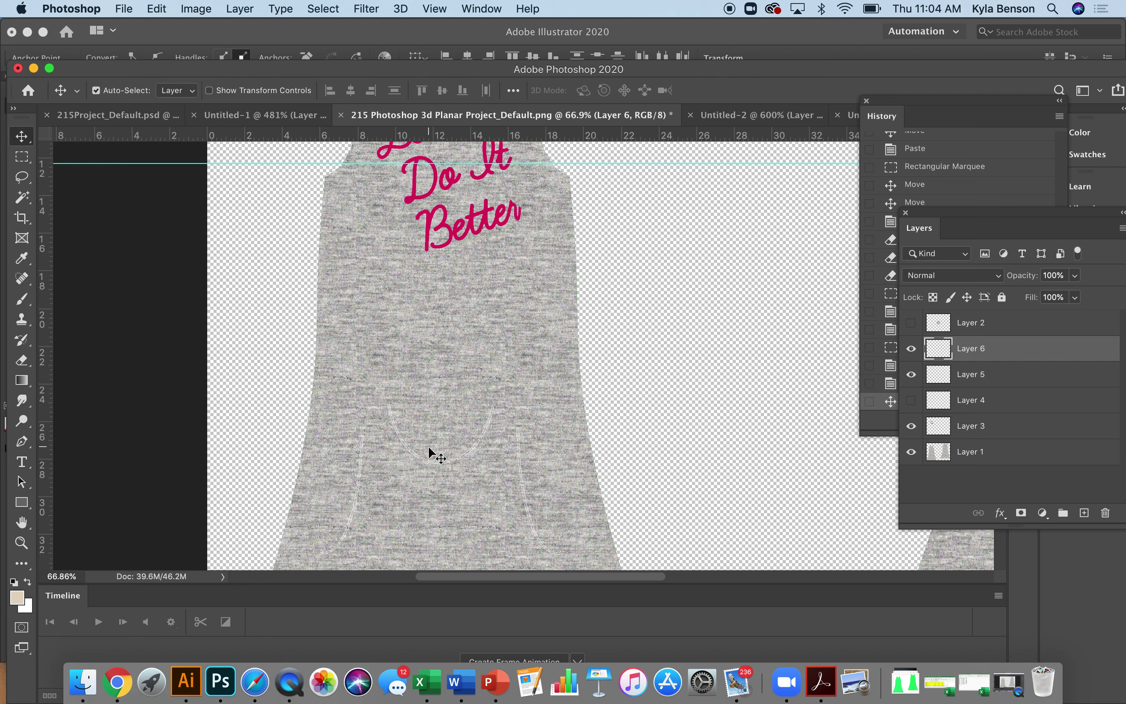
drag(431, 461, 417, 404)
key(super+z)
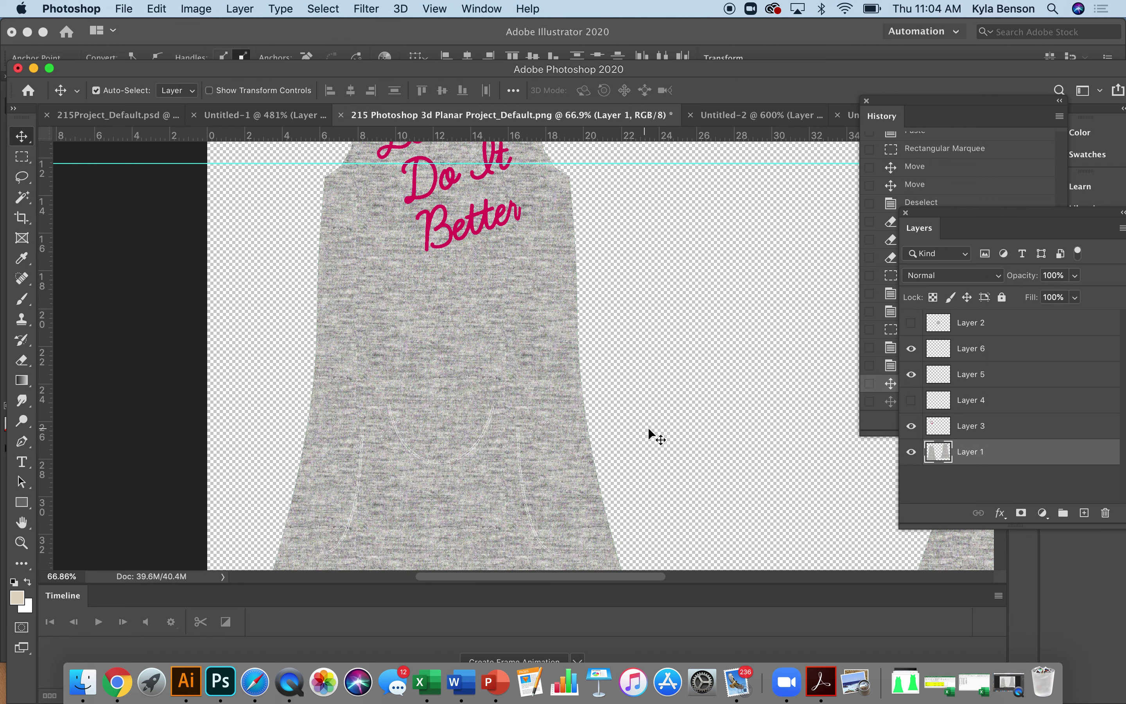
- Lock the transparent pixels of the garment's Layer 1
click(1107, 454)
right_click(1111, 459)
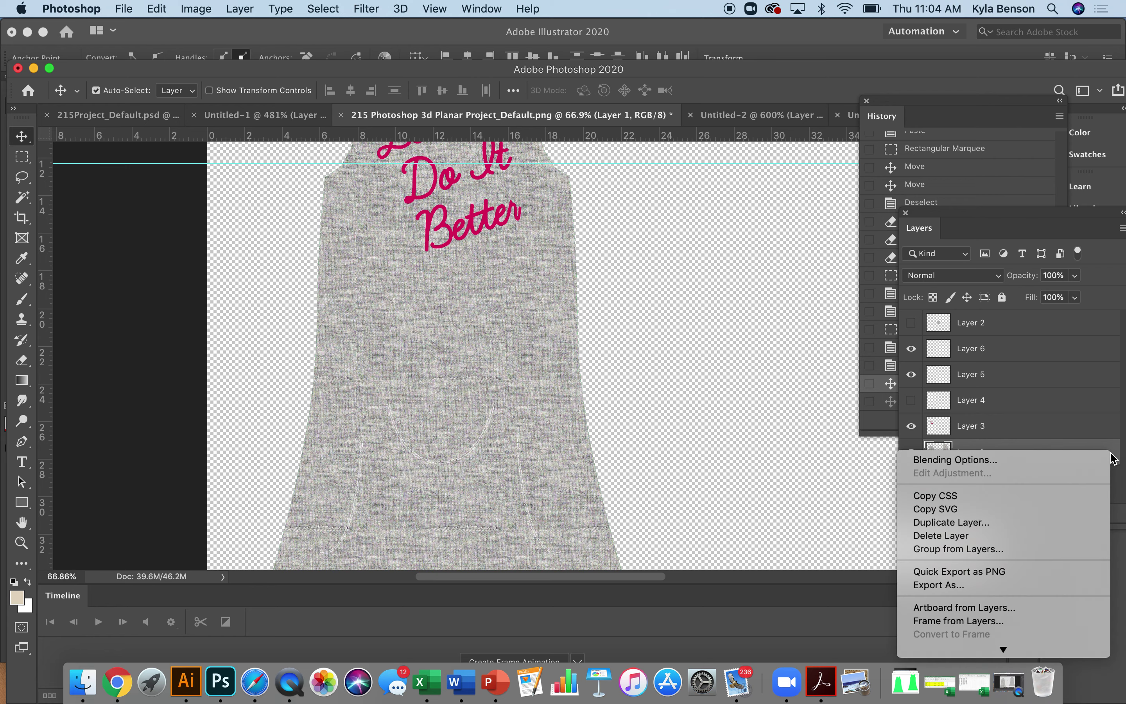
click(711, 503)
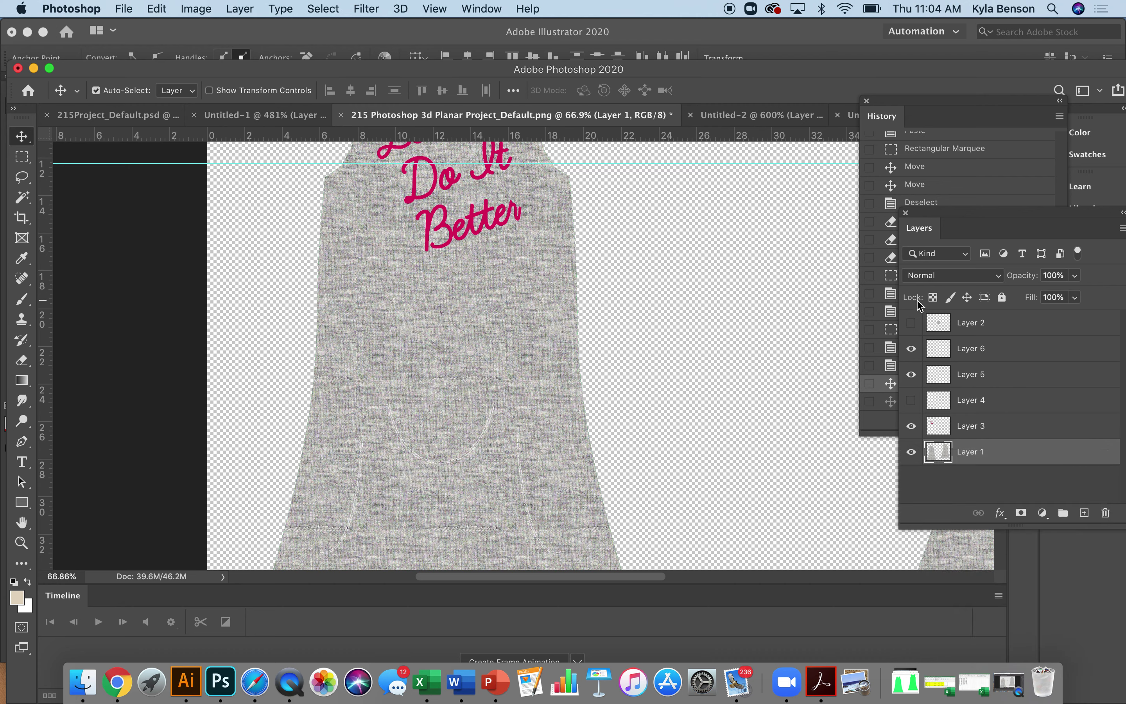
click(933, 297)
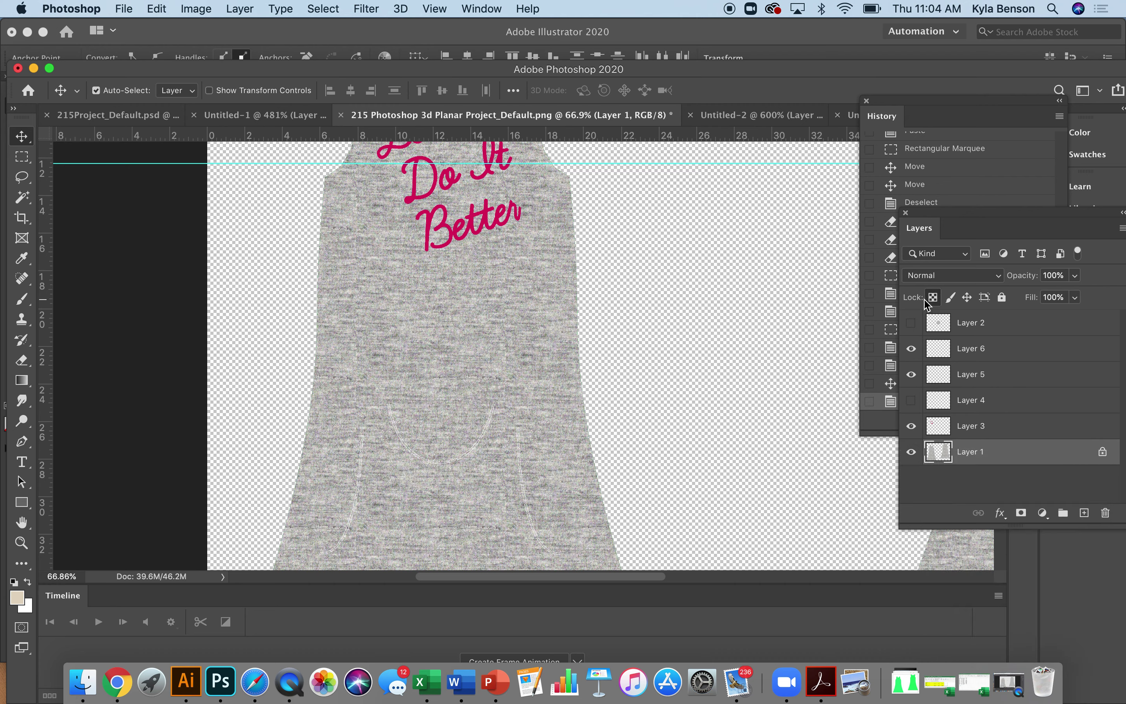
click(933, 298)
click(933, 298)
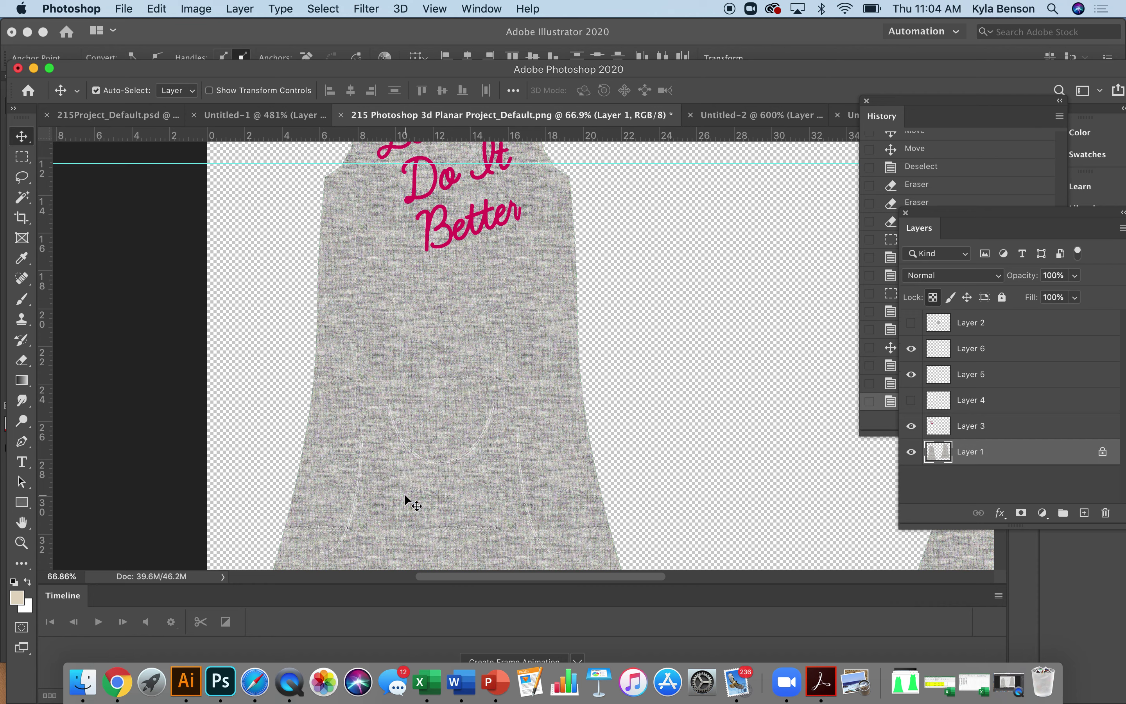
- Try to move the stitching upward again, undo the move, and remove the lock from Layer 1
drag(438, 459, 445, 352)
key(super+z)
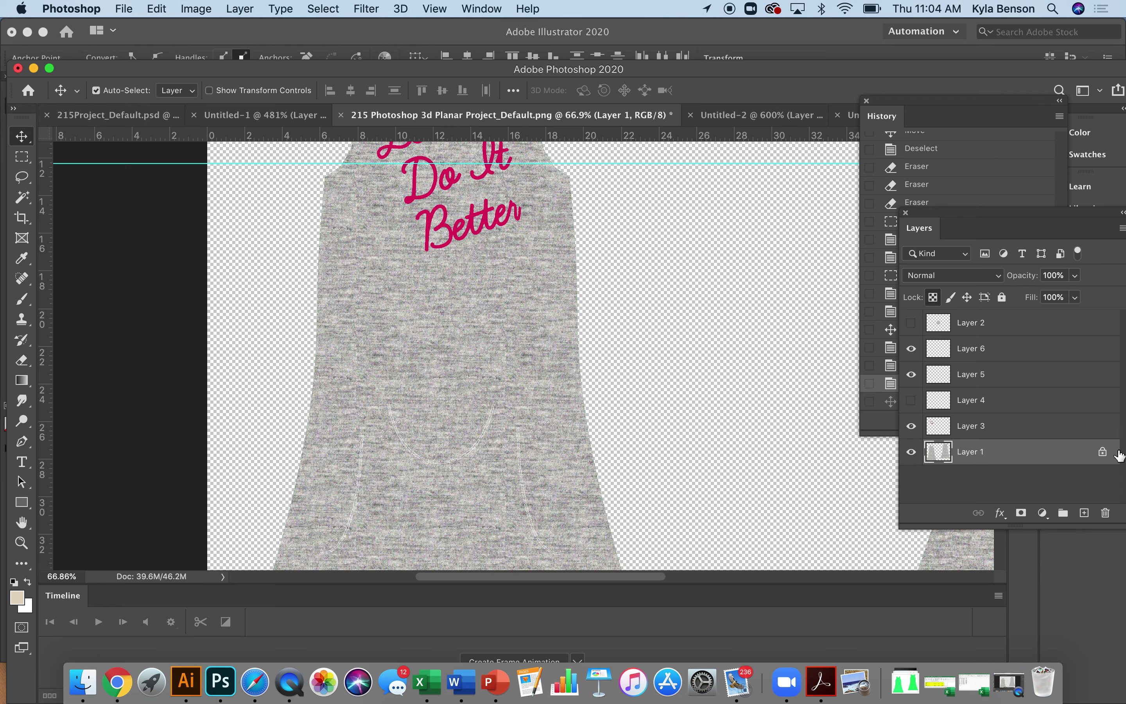
click(1102, 452)
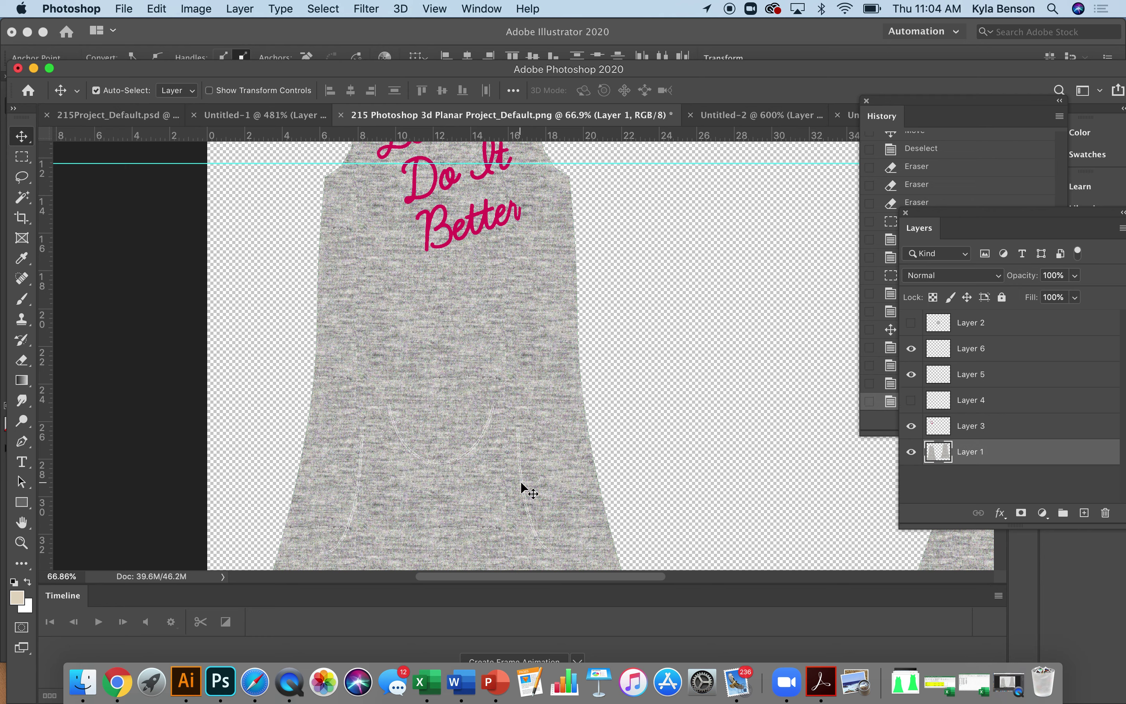
drag(521, 482, 557, 428)
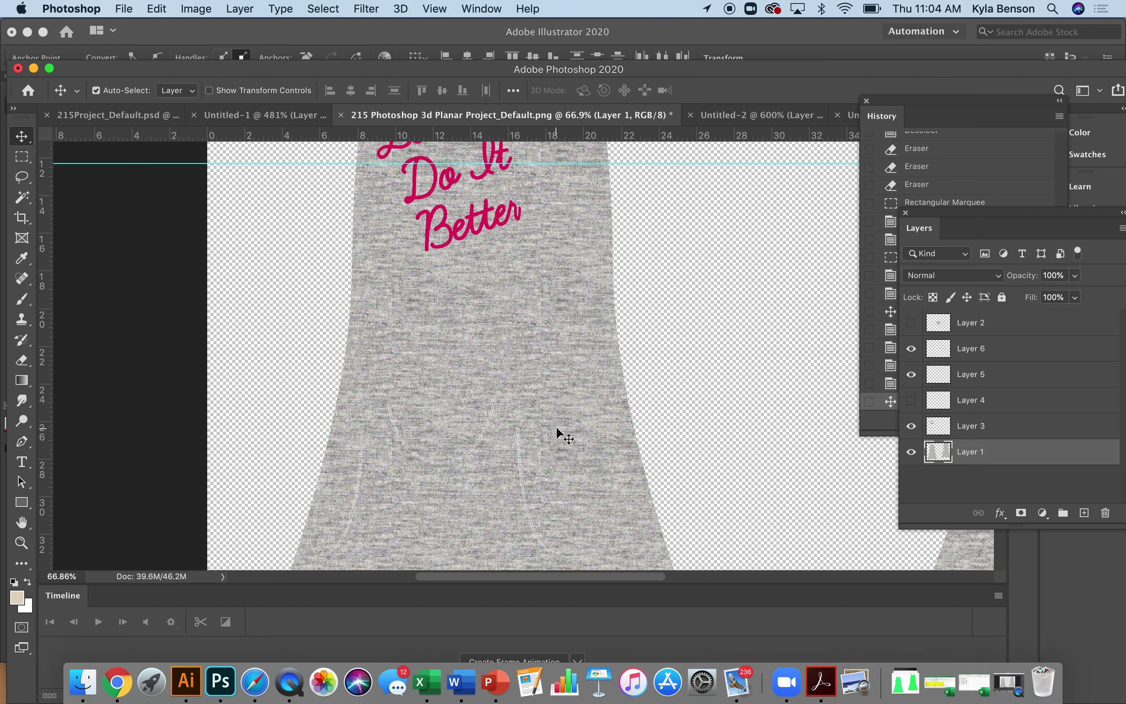
key(super+z)
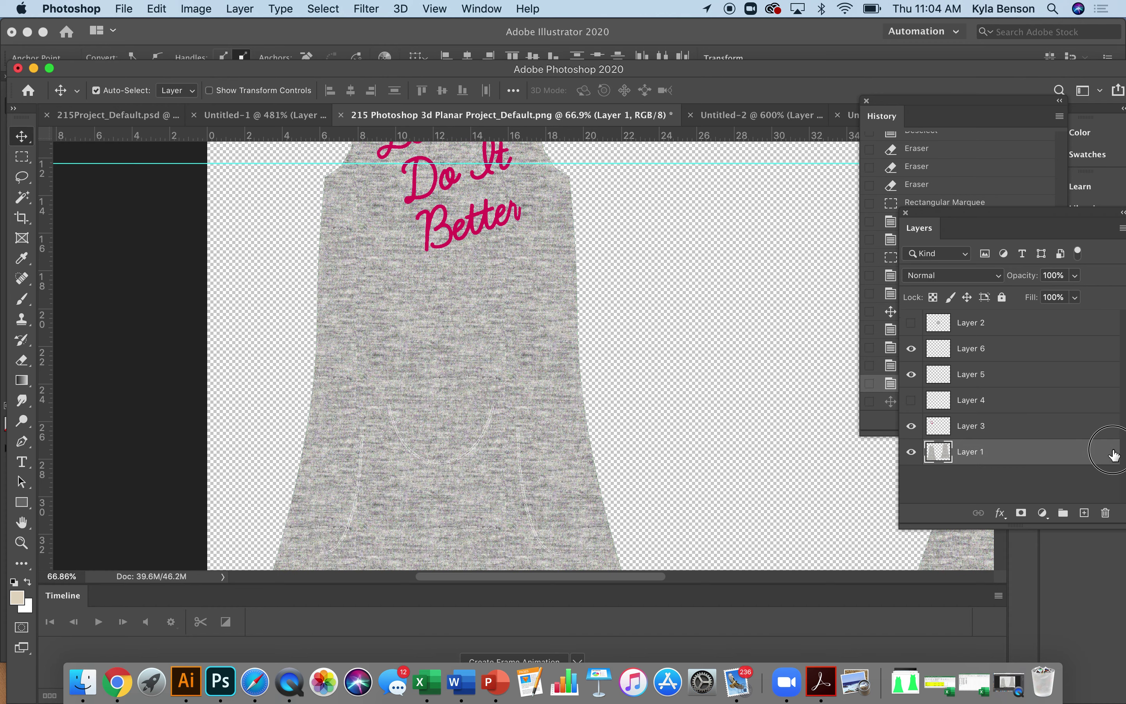
double_click(1099, 456)
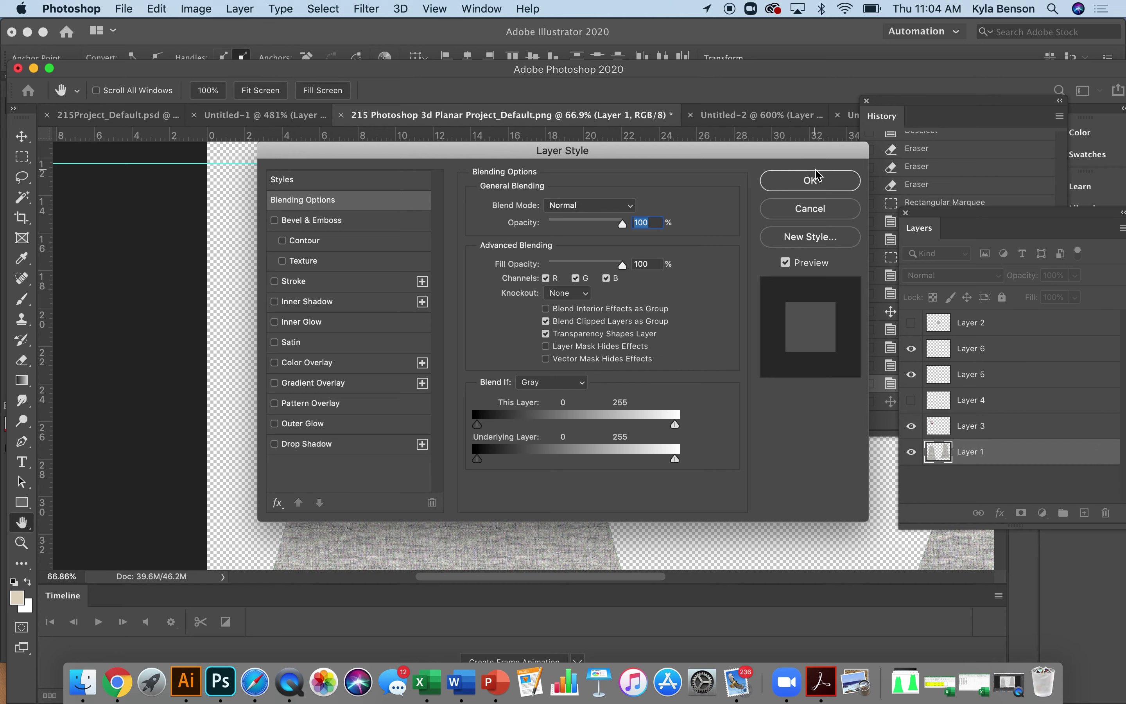
click(817, 182)
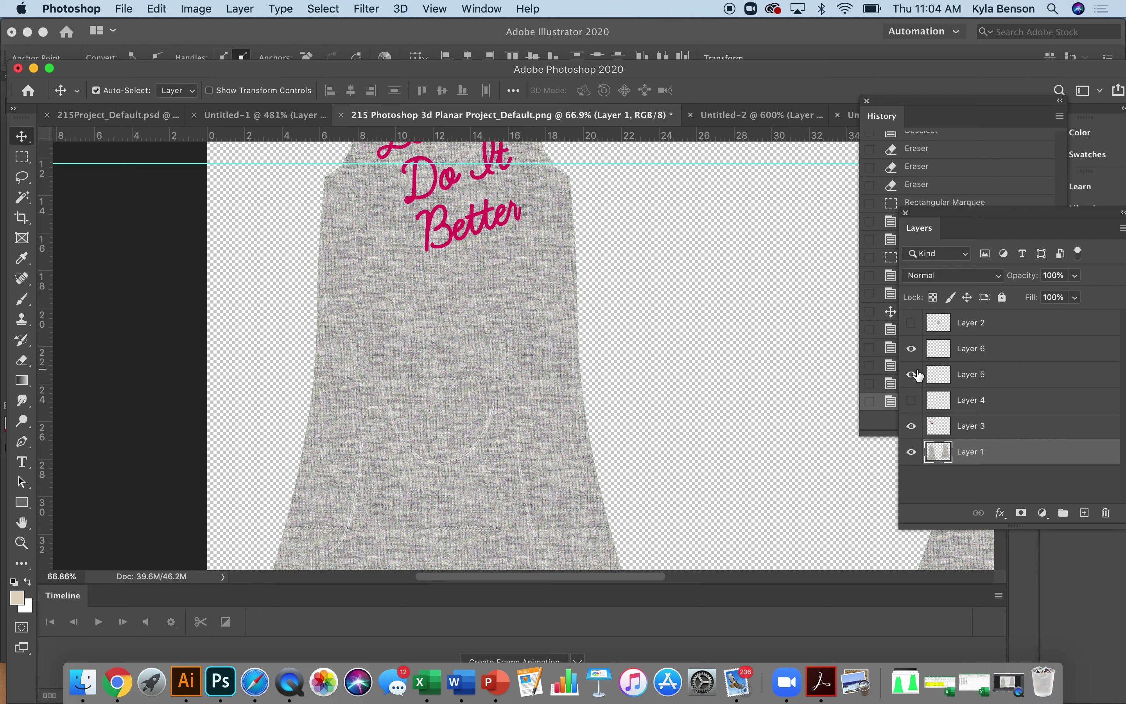
- Move the Layer 6 stitching up so it lines up with the neckline and armholes of the tank top's front
click(989, 356)
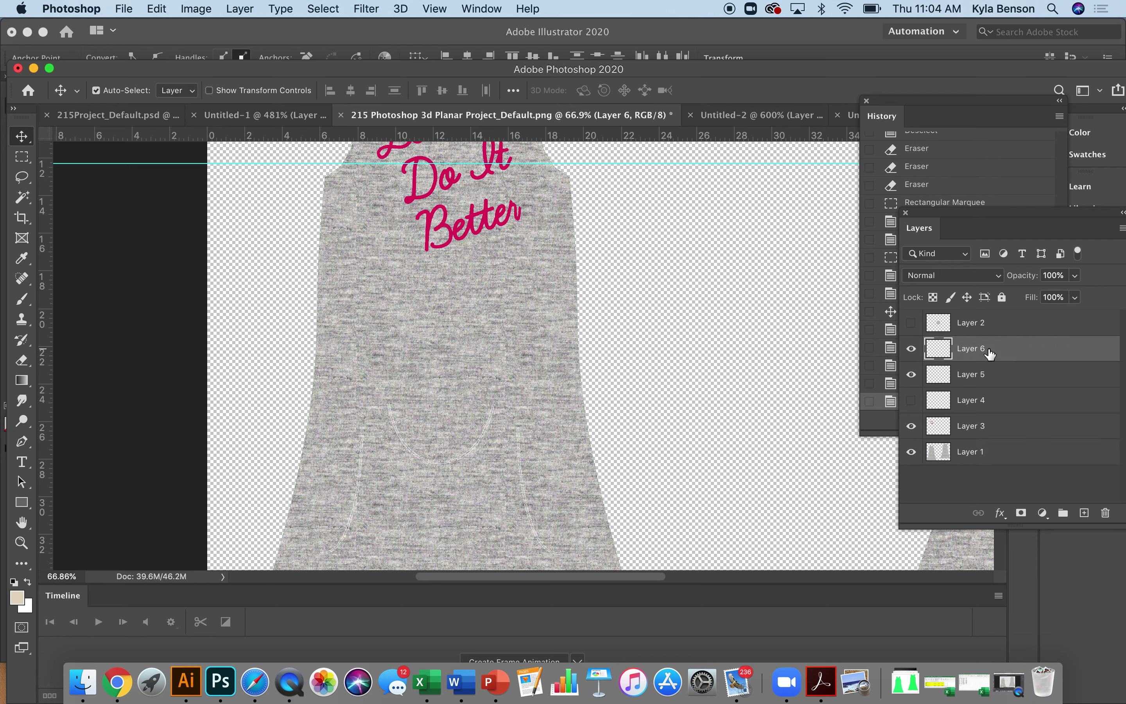
drag(522, 488, 530, 263)
scroll(528, 278, up, 5)
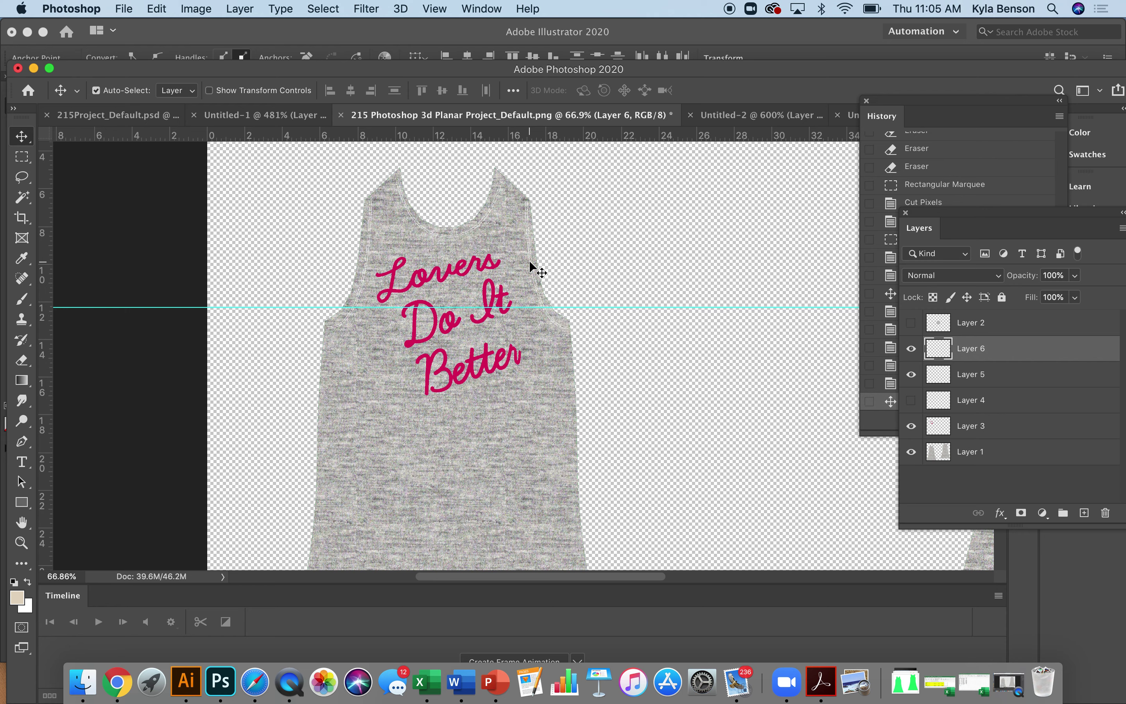
- Examine the stitching placement along the front's armhole and neckline up close, and check the full front and back pieces
key(z)
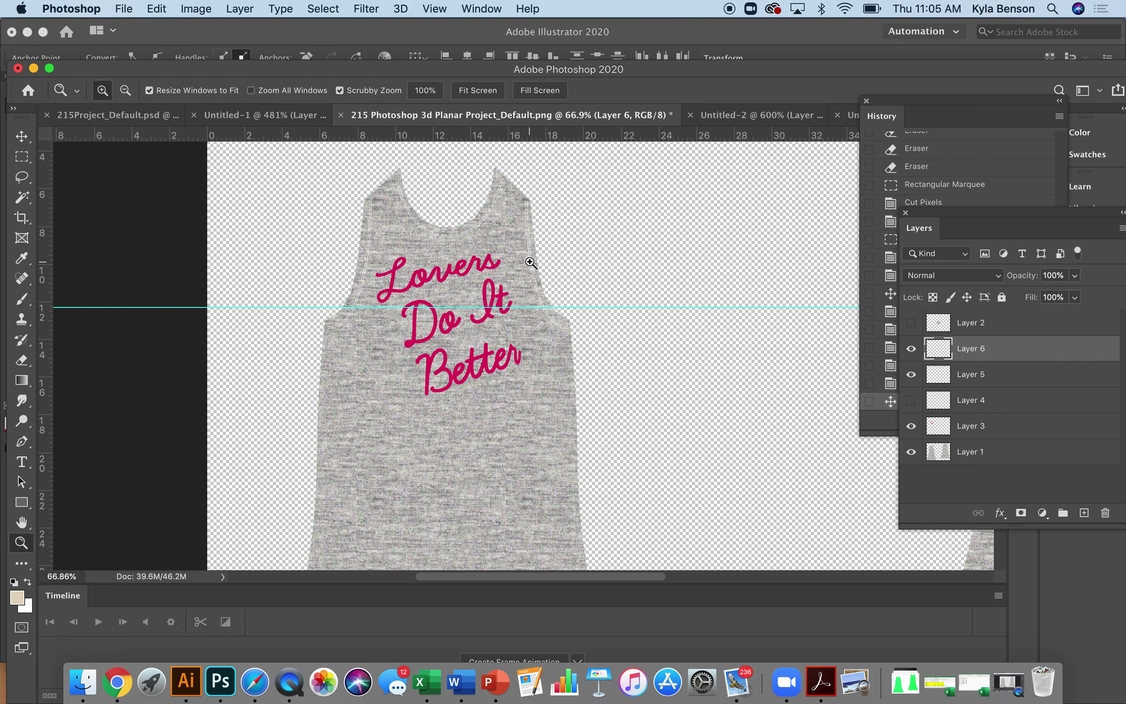
drag(304, 184, 414, 242)
scroll(414, 243, right, 5)
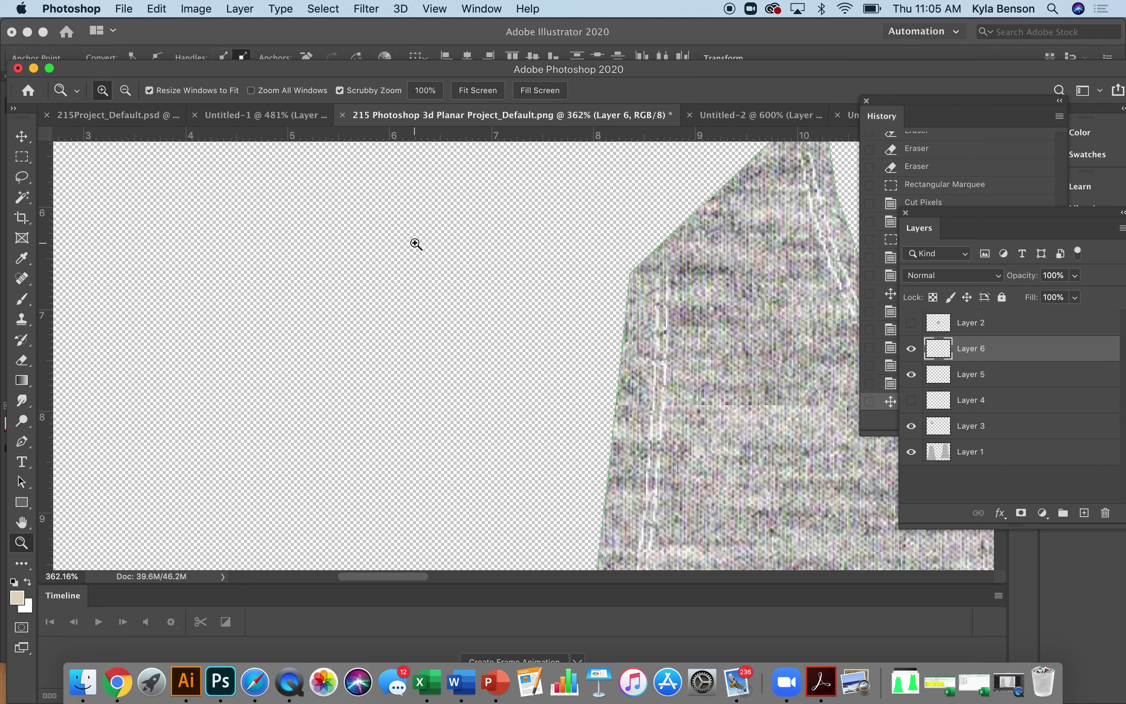
scroll(624, 303, right, 5)
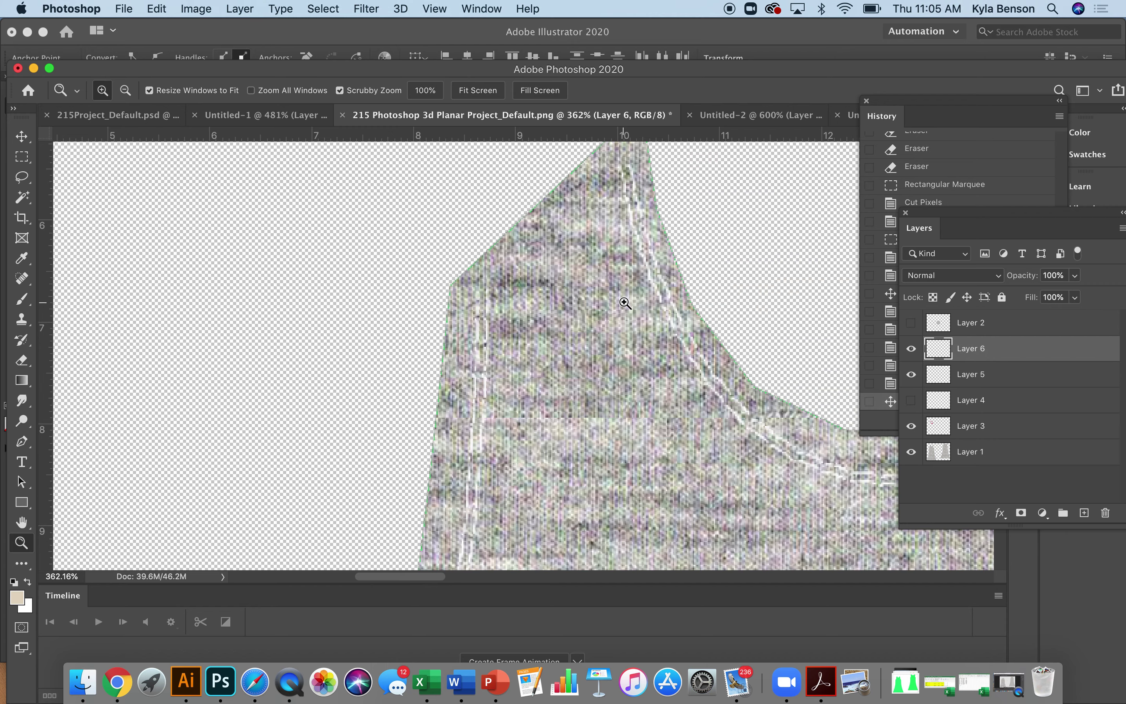
scroll(625, 307, down, 10)
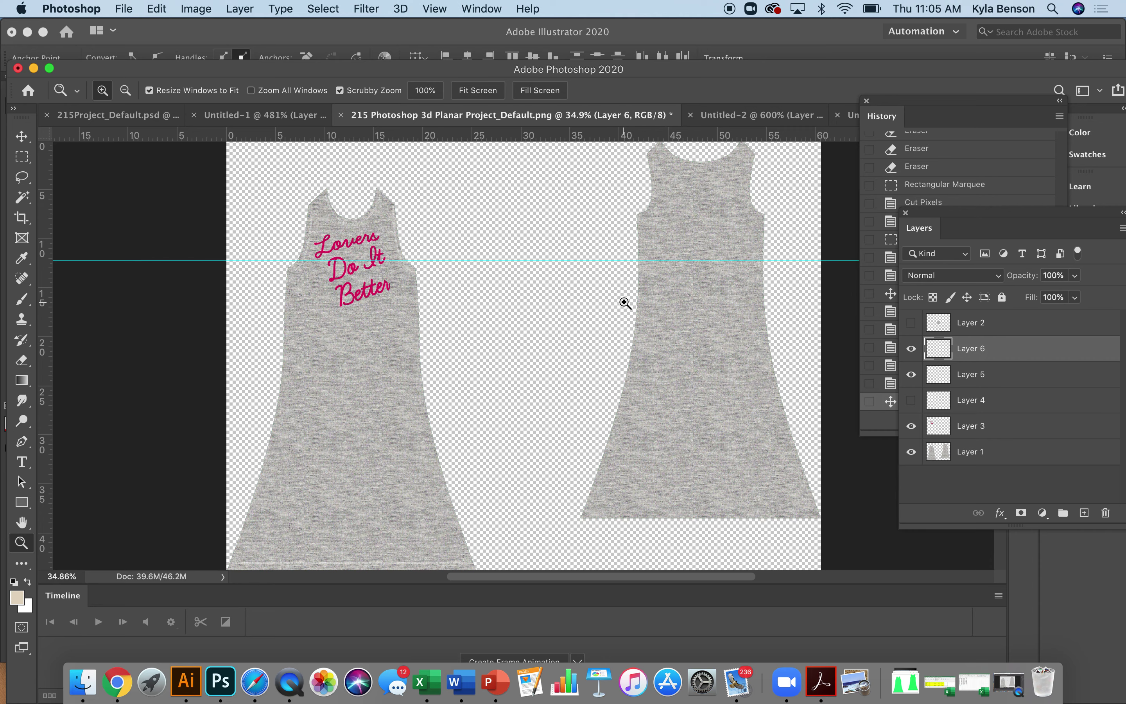
scroll(440, 321, down, 4)
scroll(440, 322, left, 2)
scroll(442, 325, up, 2)
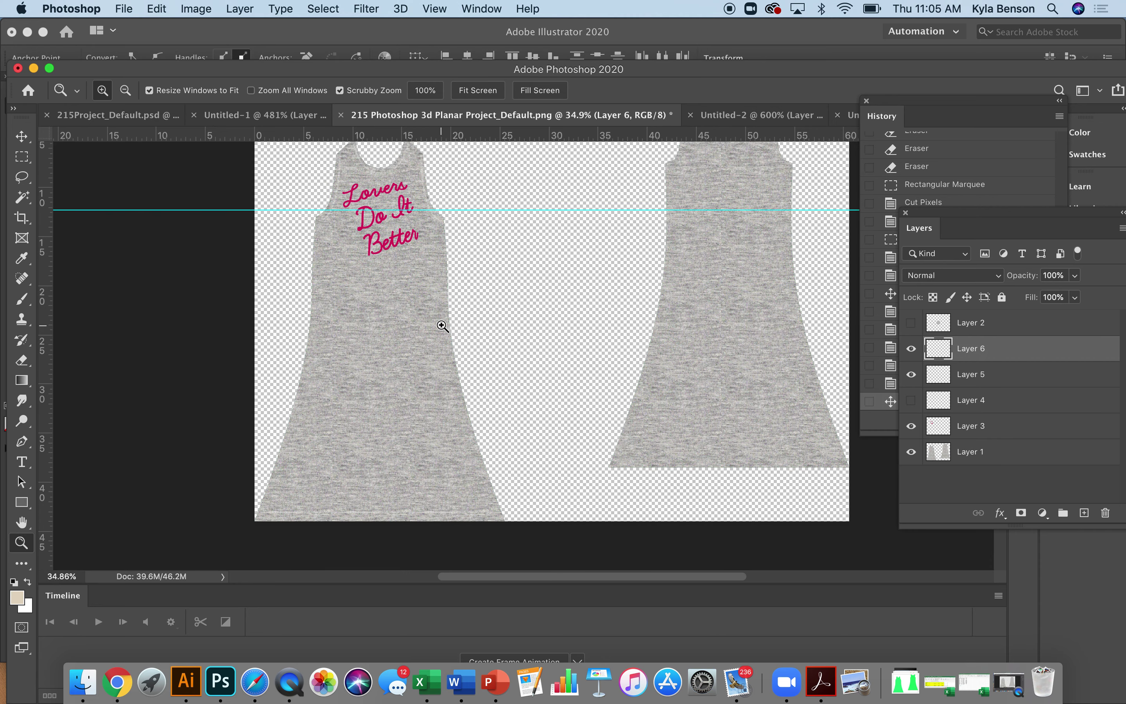